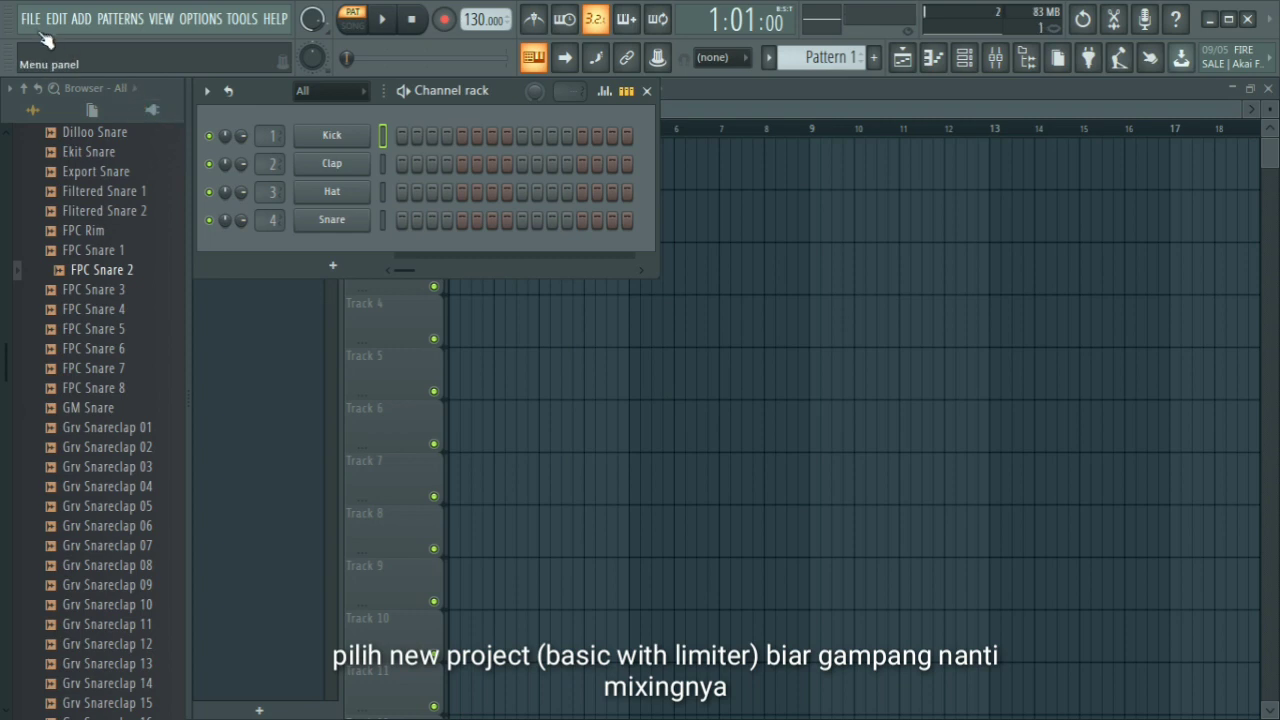
Create a new project from the Basic with limiter template and collapse the Snares and Packs folders in the browser
left_click(30, 18)
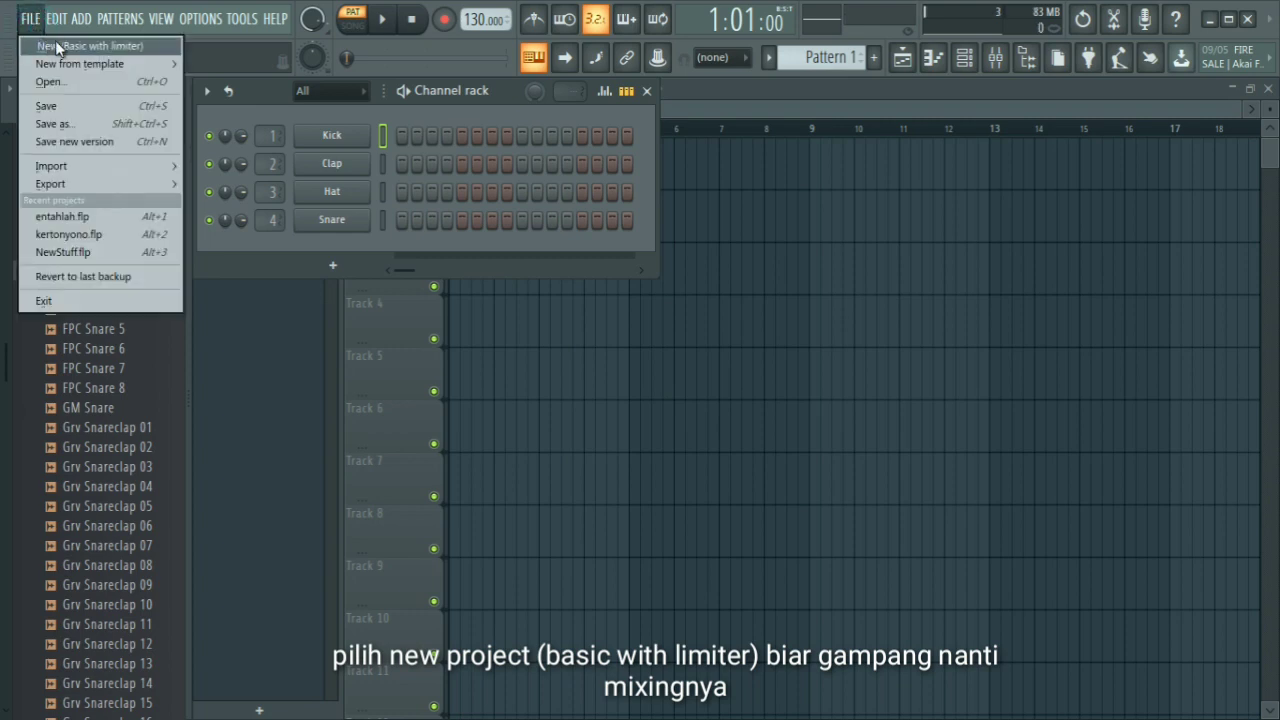
left_click(120, 46)
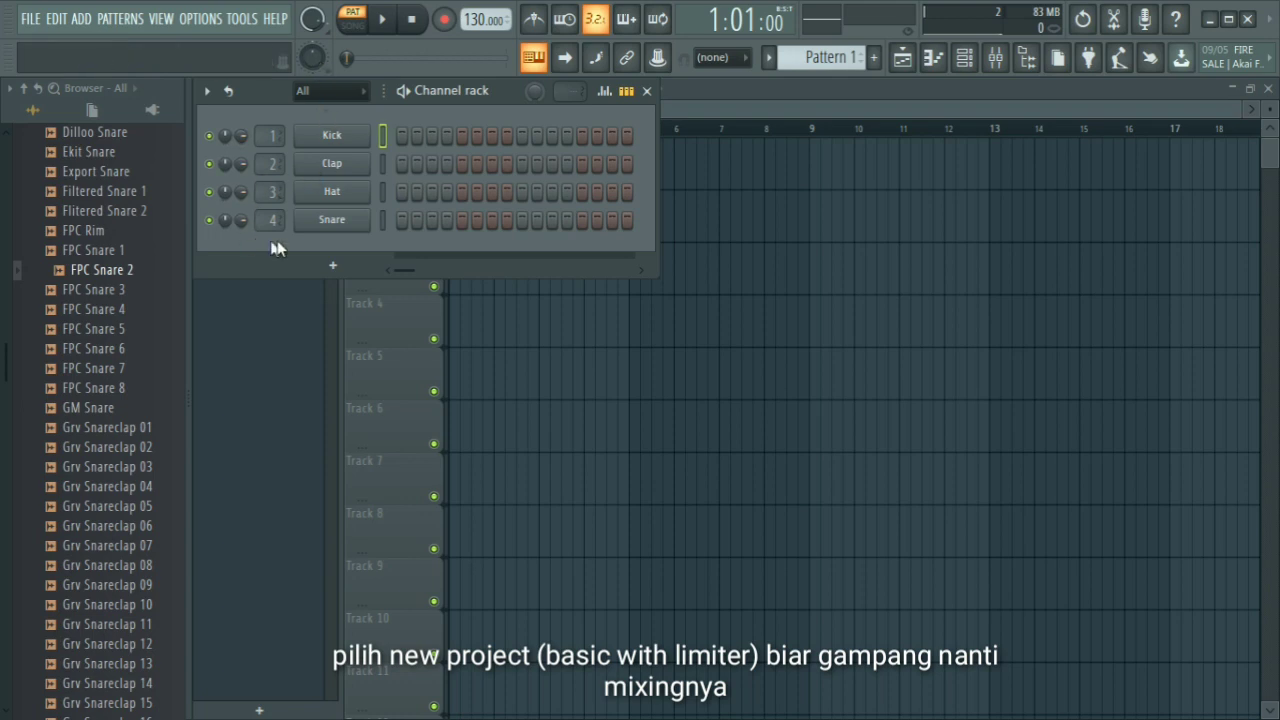
scroll(134, 200, "up", 10)
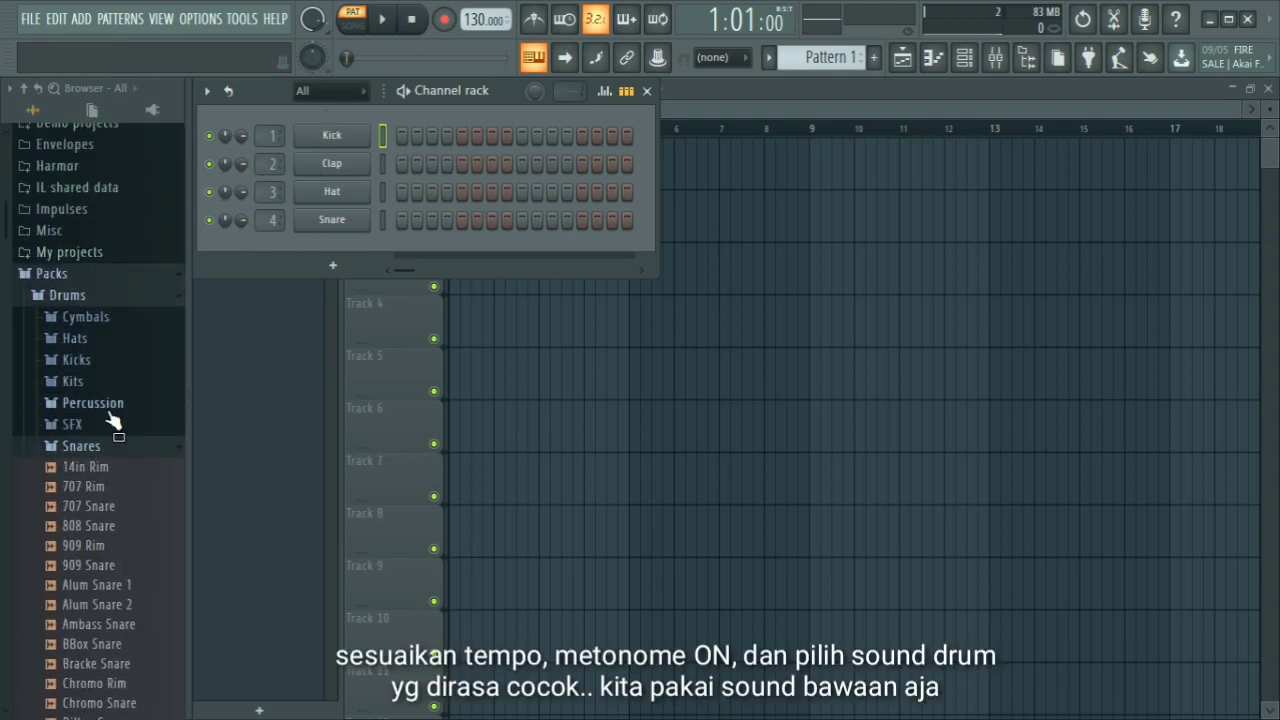
left_click(123, 449)
left_click(106, 277)
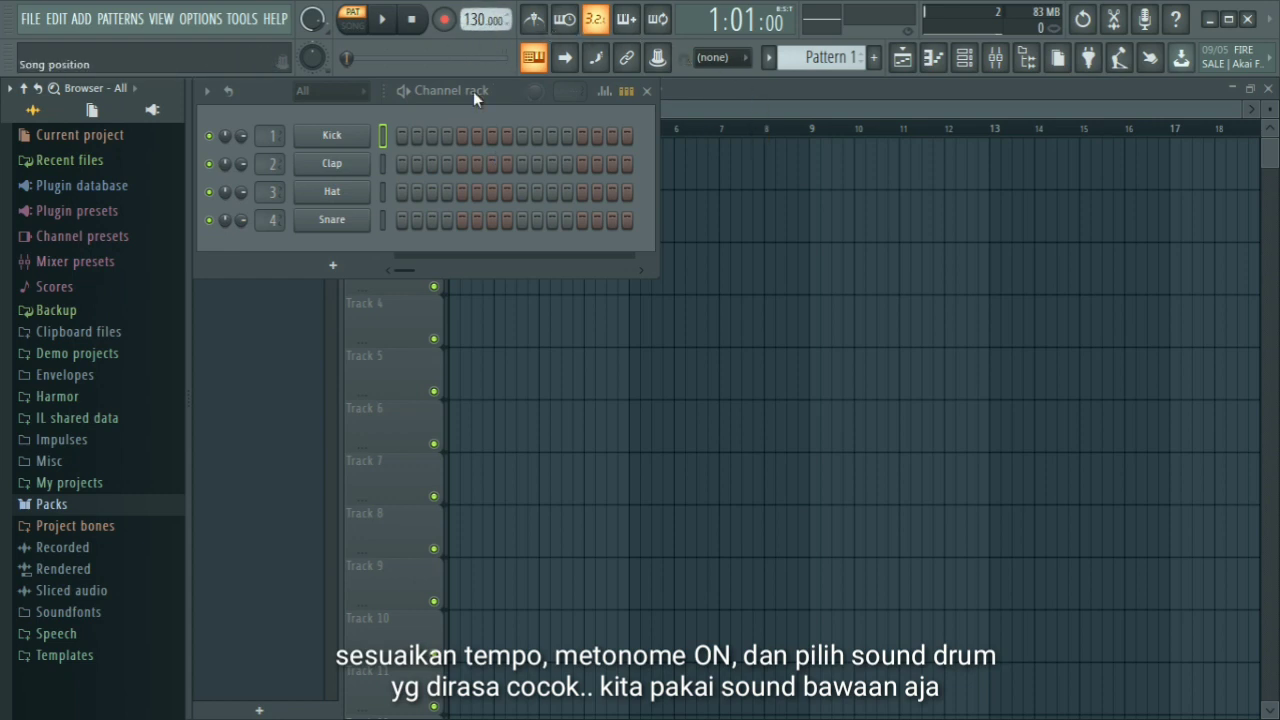
Turn on the metronome and place Kick hits on steps 1, 7 and 13 of Pattern 1
left_click(366, 135)
left_click(357, 135)
left_click(401, 135)
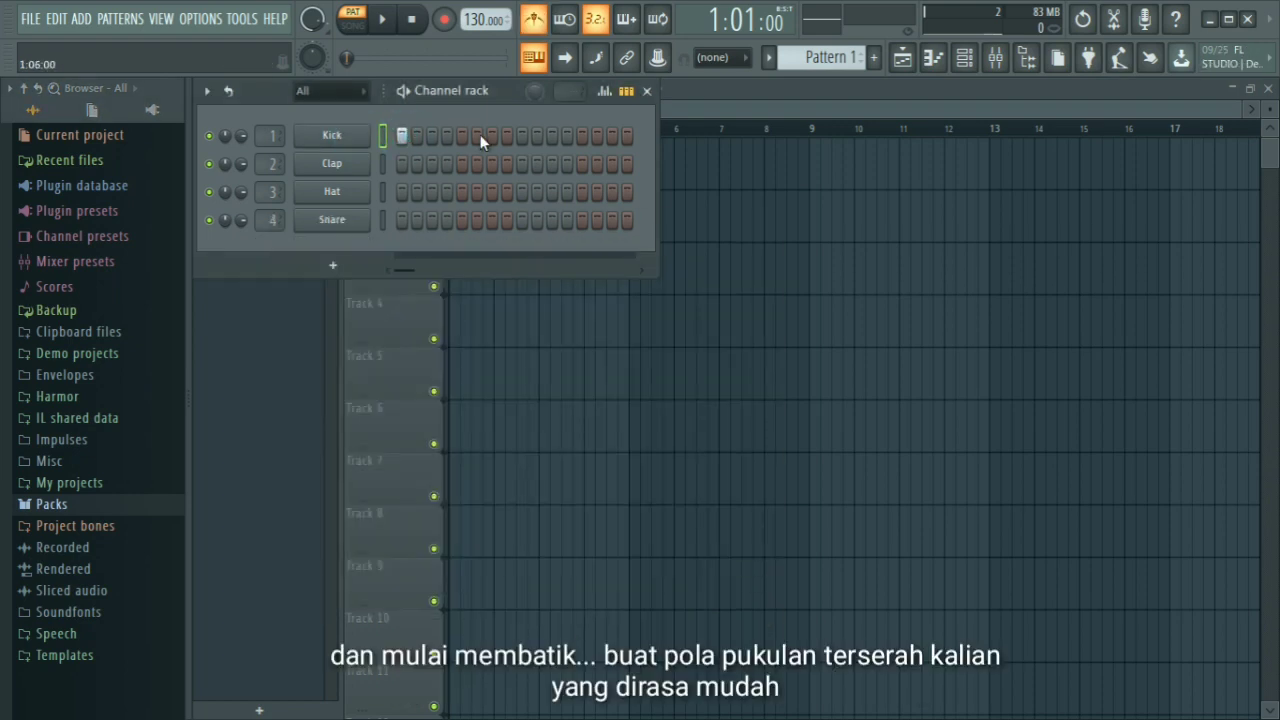
left_click(585, 139)
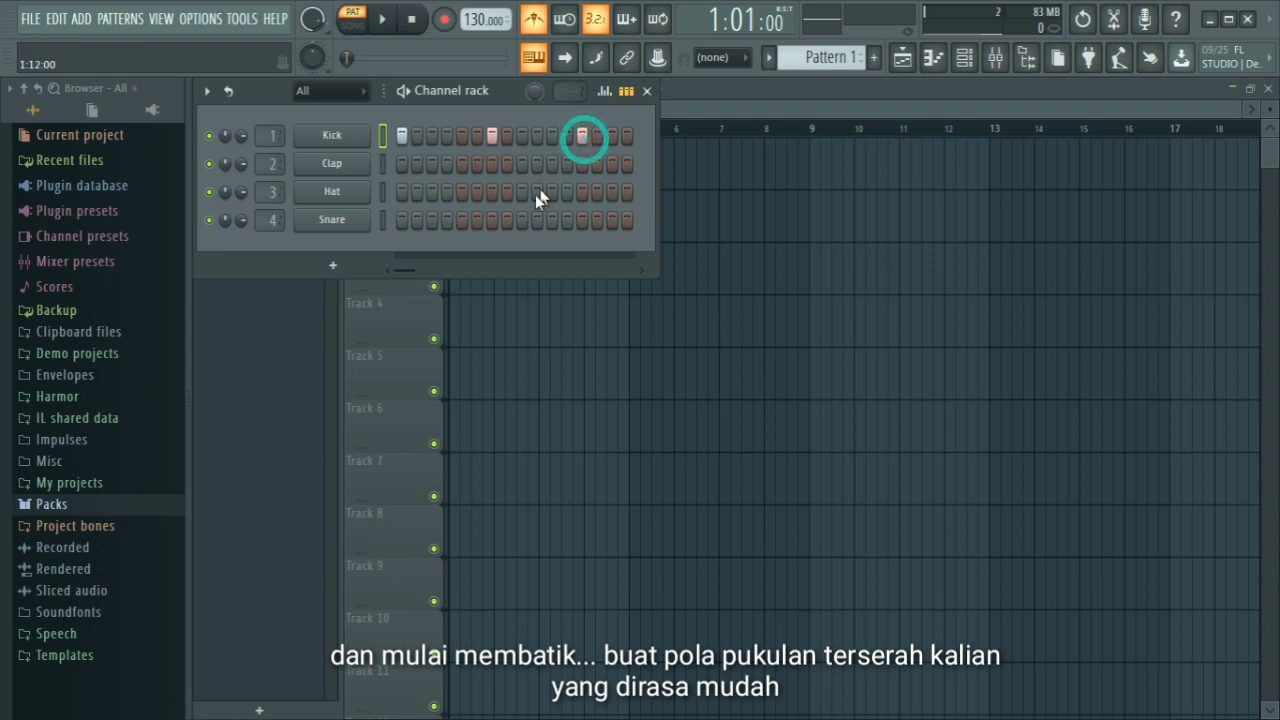
Place Snare hits on steps 5 and 13 and Hat hits on steps 3, 7, 11 and 15
left_click(463, 221)
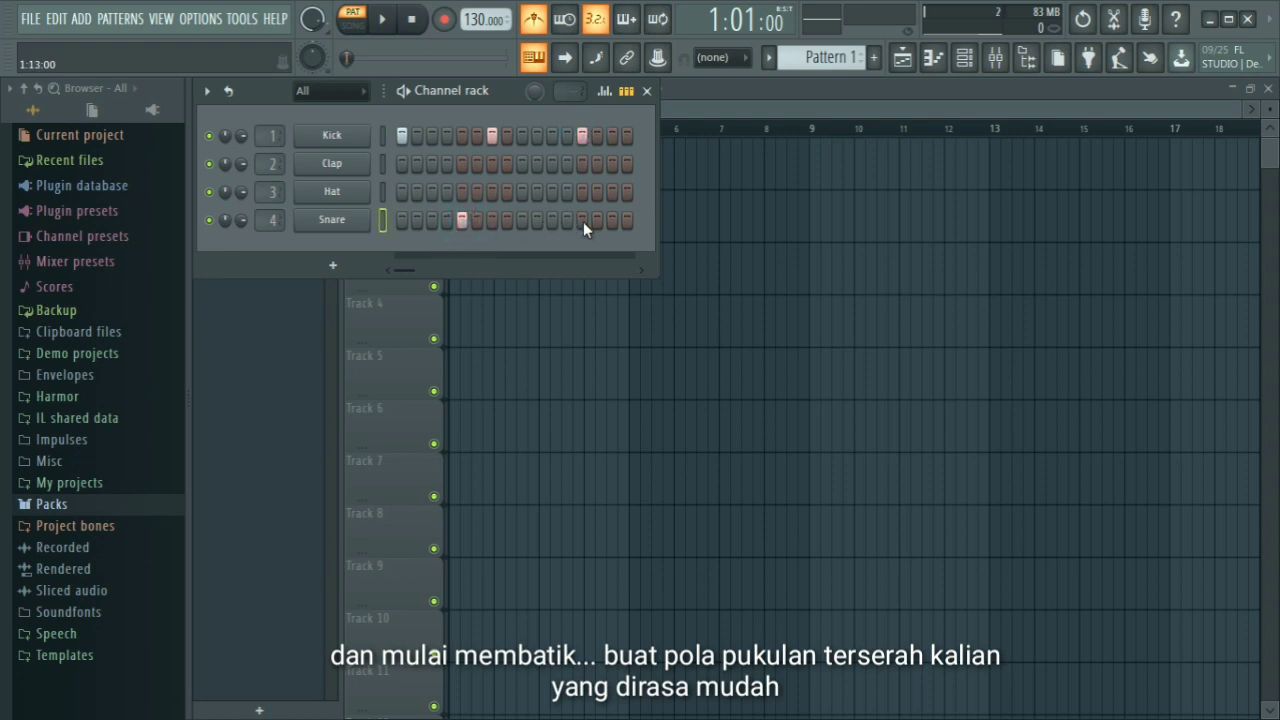
left_click(434, 194)
left_click(521, 191)
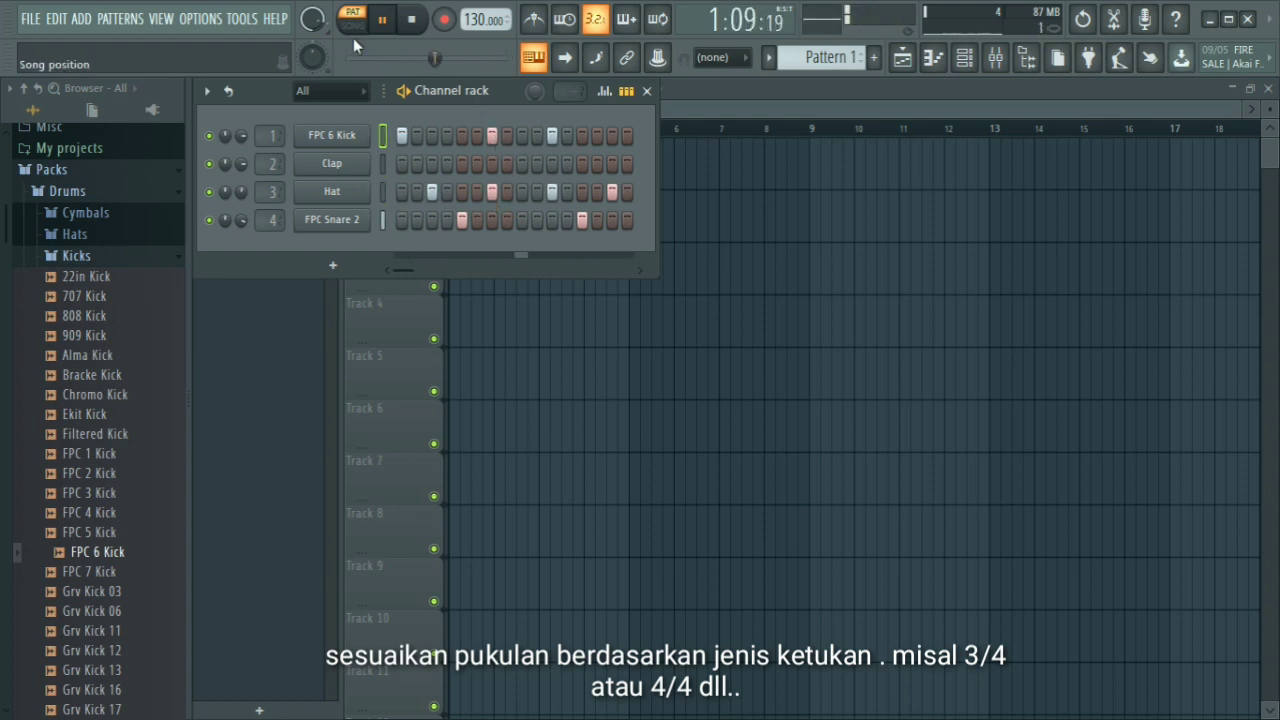
Stop the drum pattern playback and add an FL Keys instrument channel
left_click(378, 20)
left_click(81, 20)
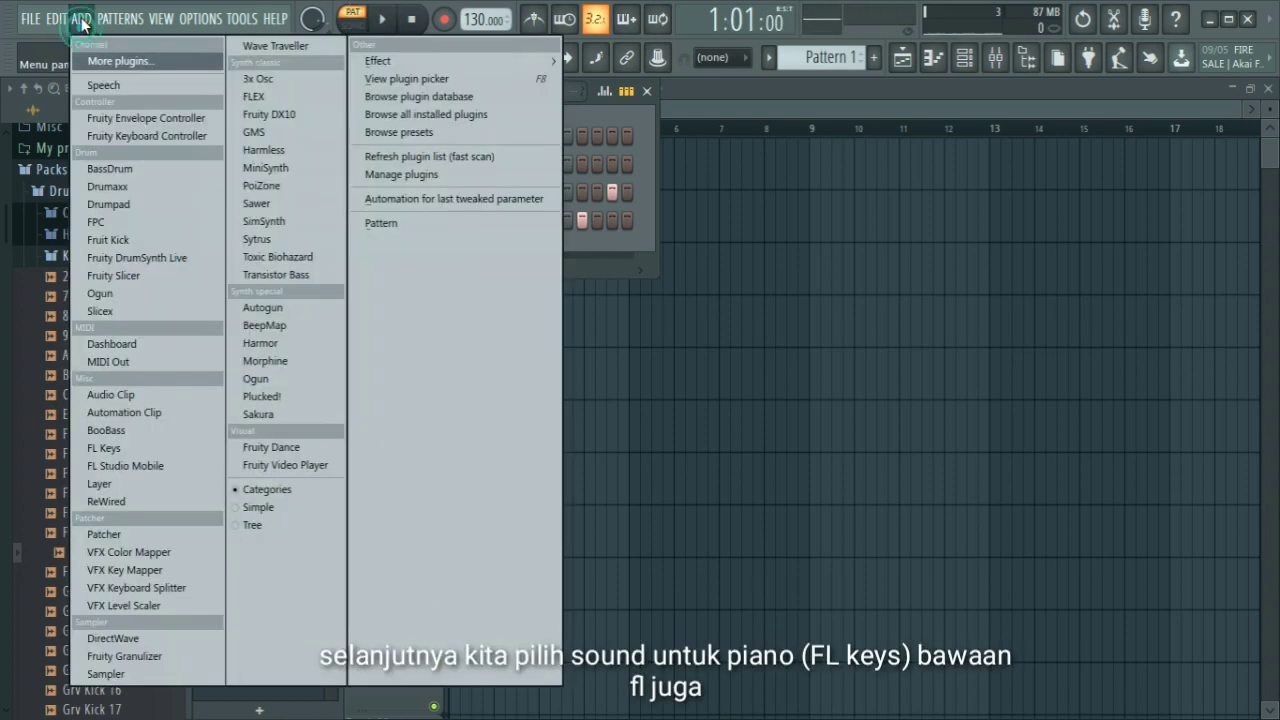
left_click(125, 449)
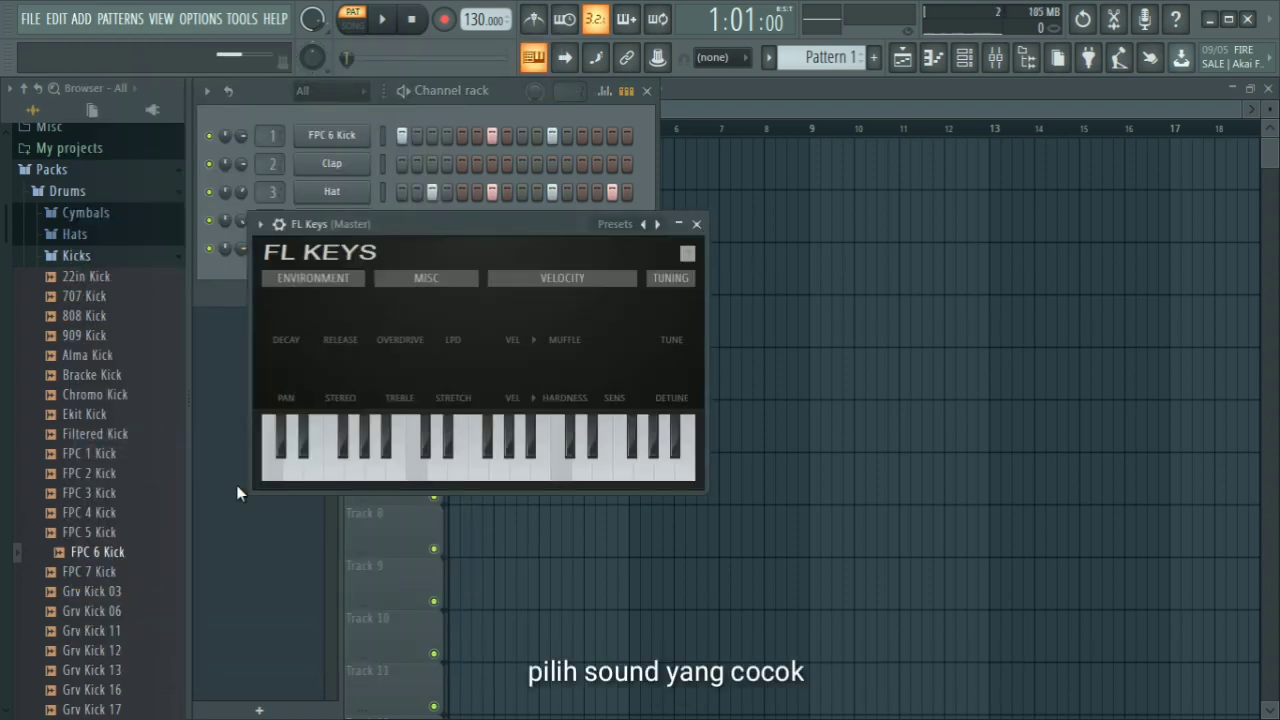
Audition the FL Keys Grand Piano by playing broken triads and chords upward from C5 with the typing keyboard
key("q")
key("e")
key("t")
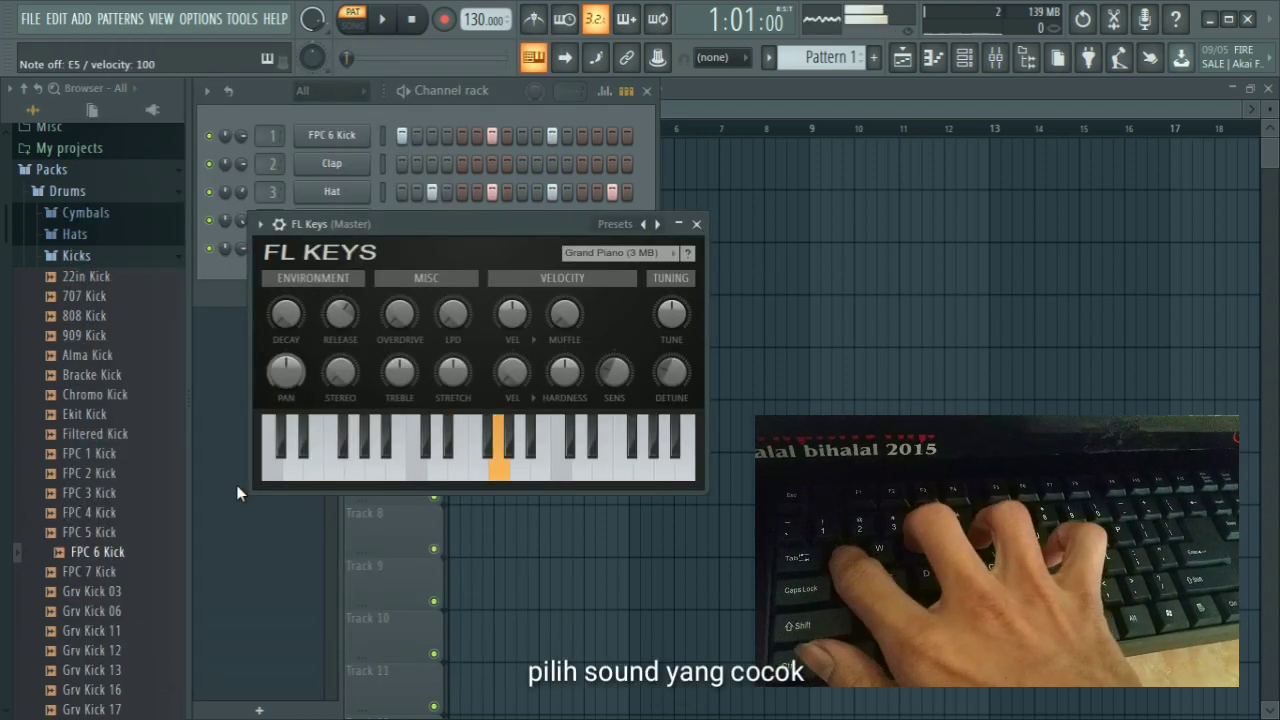
key("q")
key("w")
key("r")
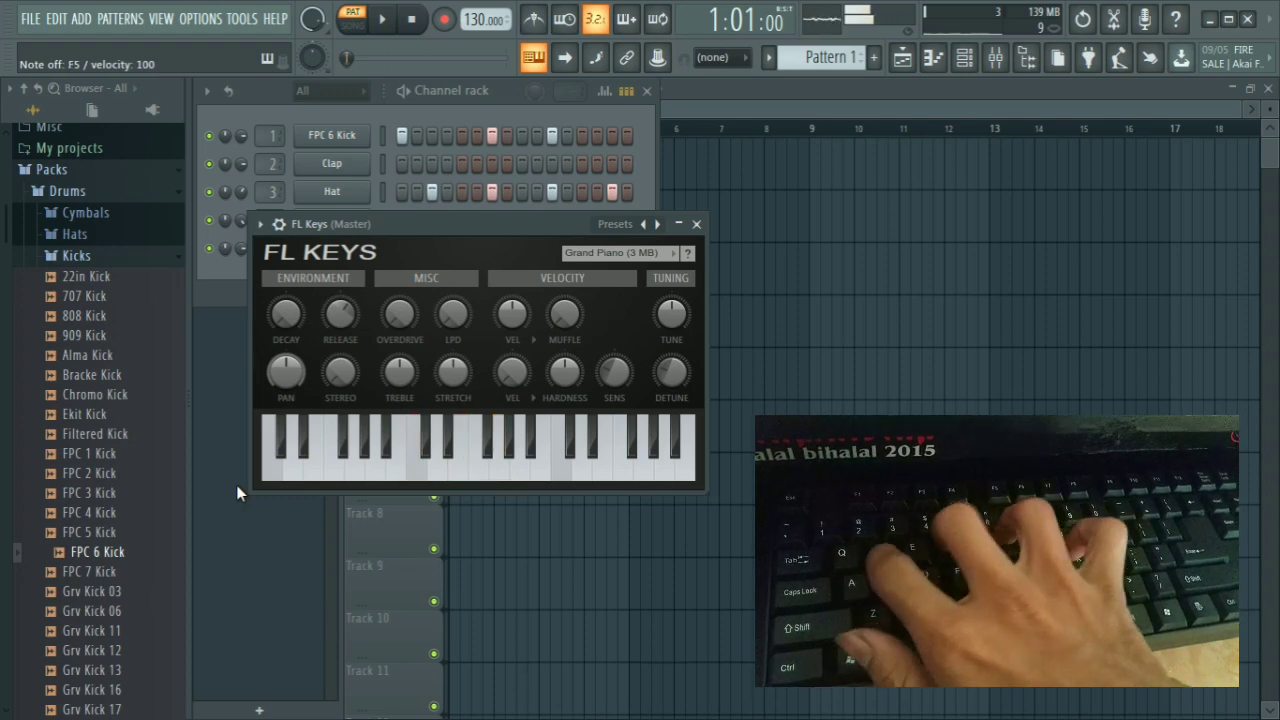
key("w")
key("r")
key("q")
key("e")
key("t")
key("w")
key("r")
key("y")
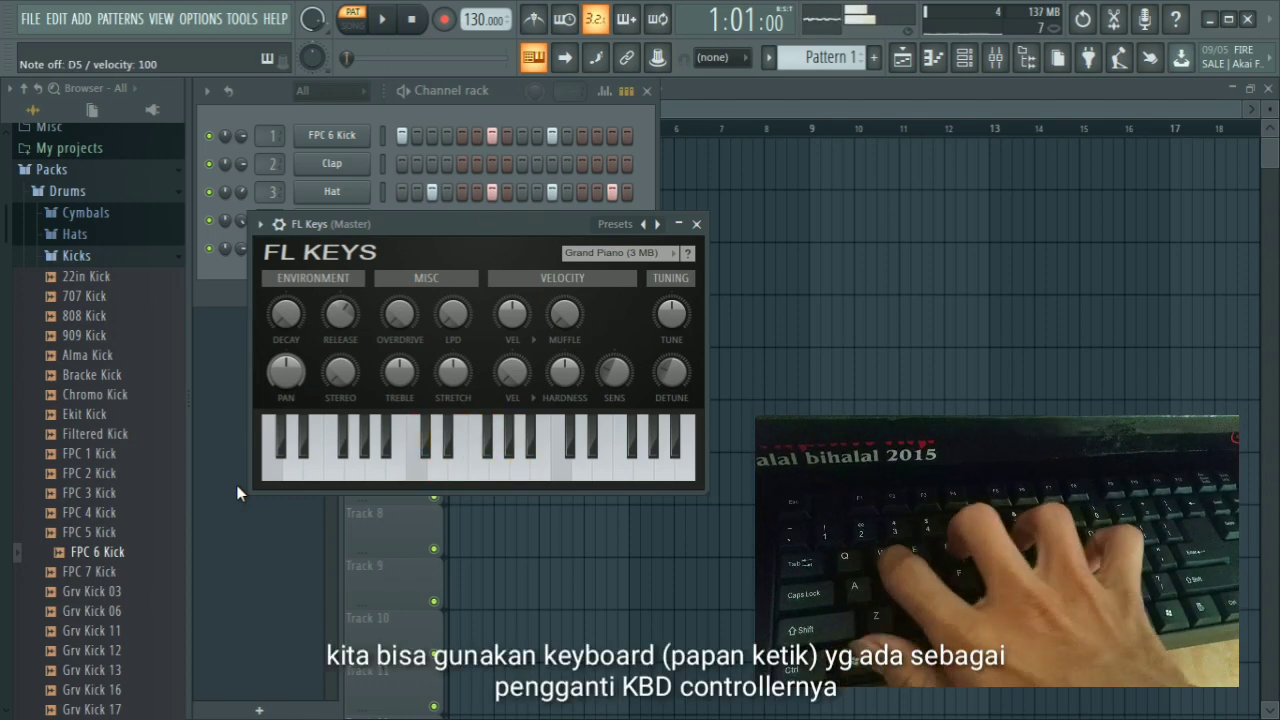
key("e")
key("t")
key("u")
key("r")
key("y")
key("i")
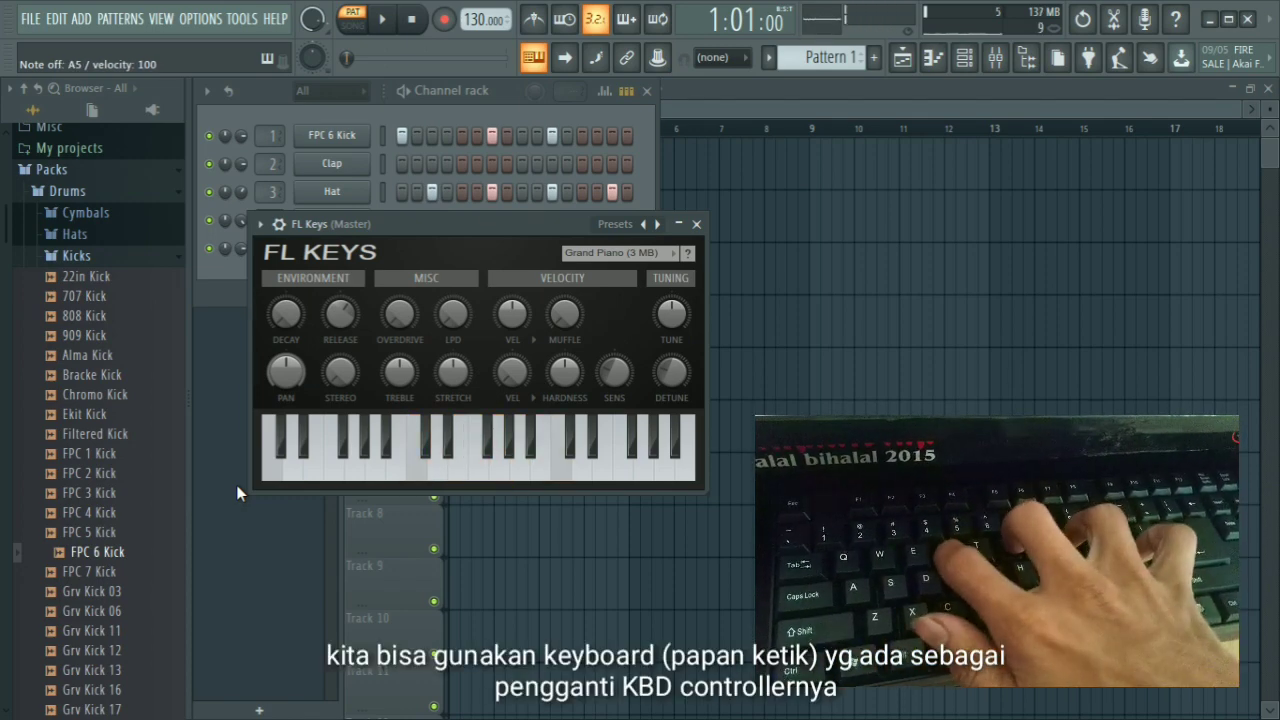
Play the C major scale on FL Keys from C4 up to C5 and from C5 up to C6
key("z")
key("x")
key("c")
key("v")
key("b")
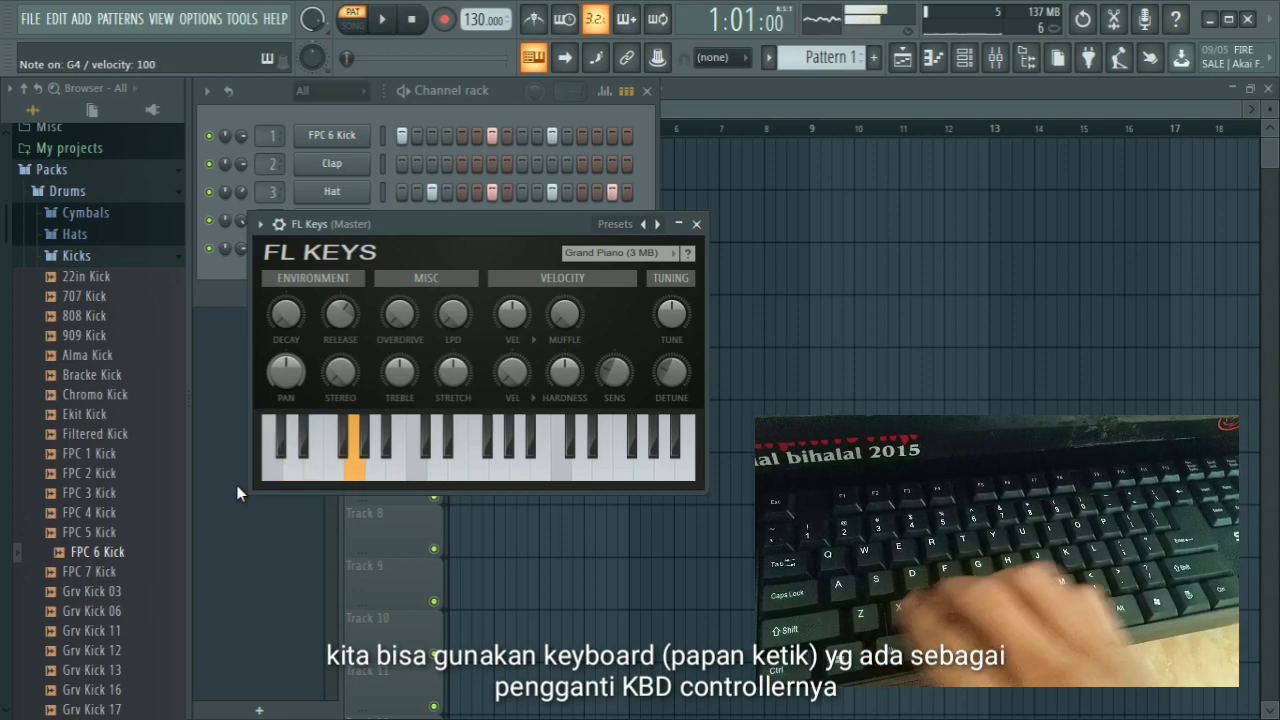
key("n")
key("m")
key("comma")
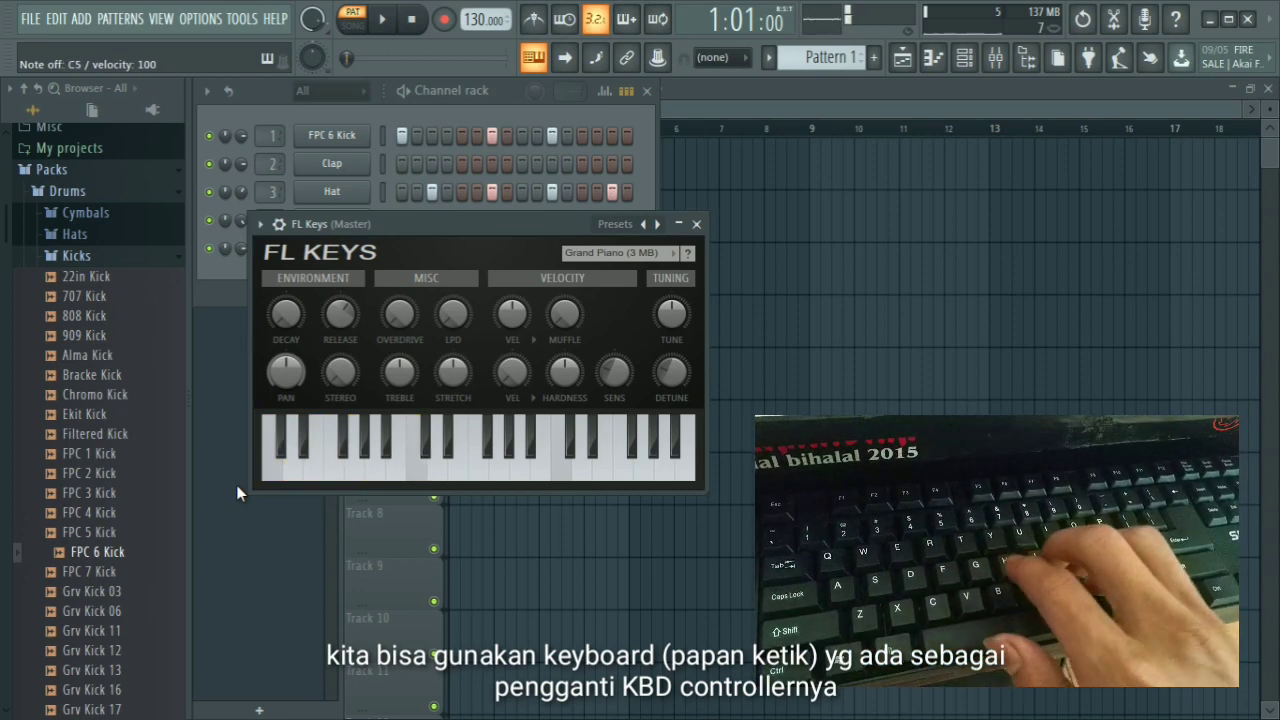
key("q")
key("w")
key("e")
key("r")
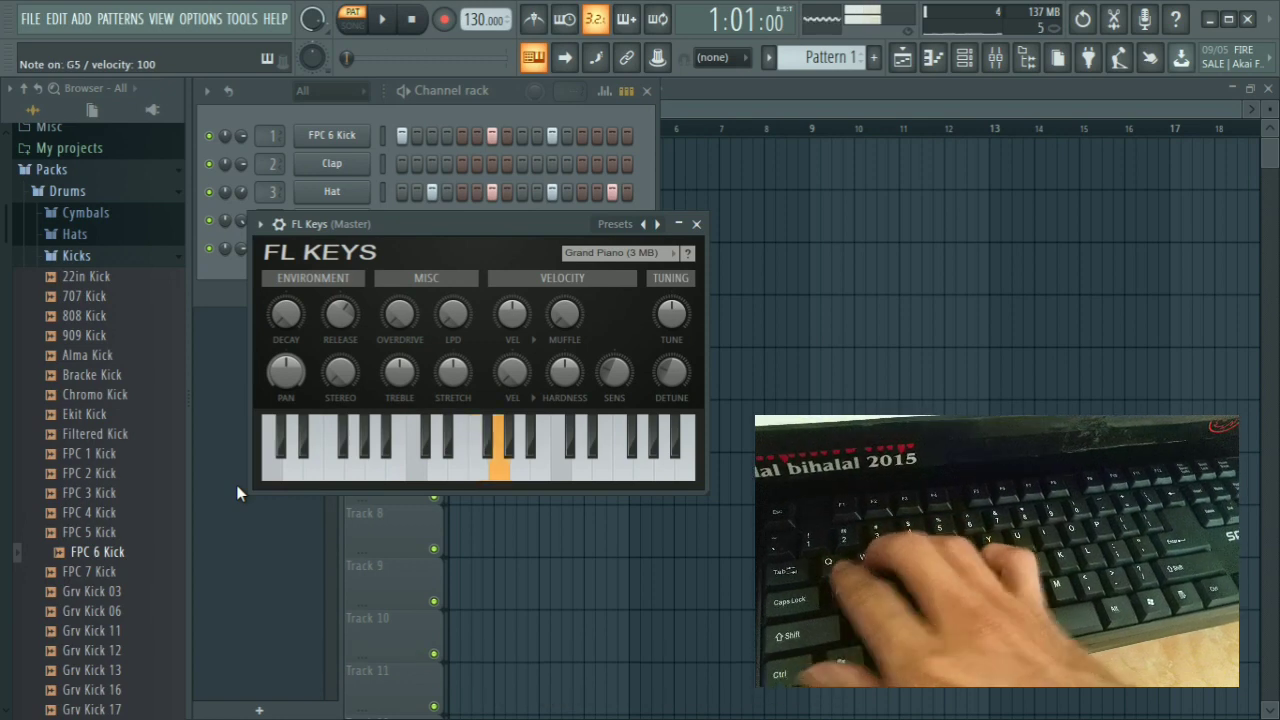
key("t")
key("y")
key("u")
key("i")
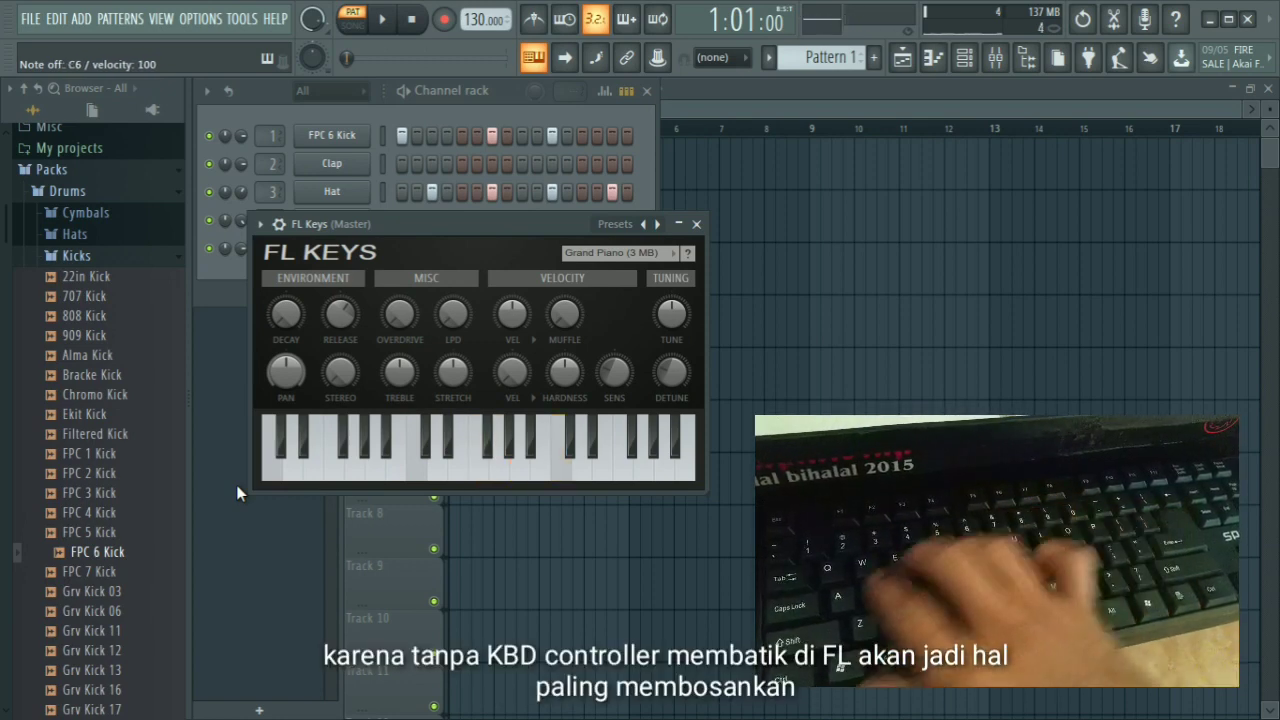
Play chromatic notes upward from C4 on FL Keys, followed by a short melody and a C4-E4-G4 chord
key("z")
key("s")
key("x")
key("d")
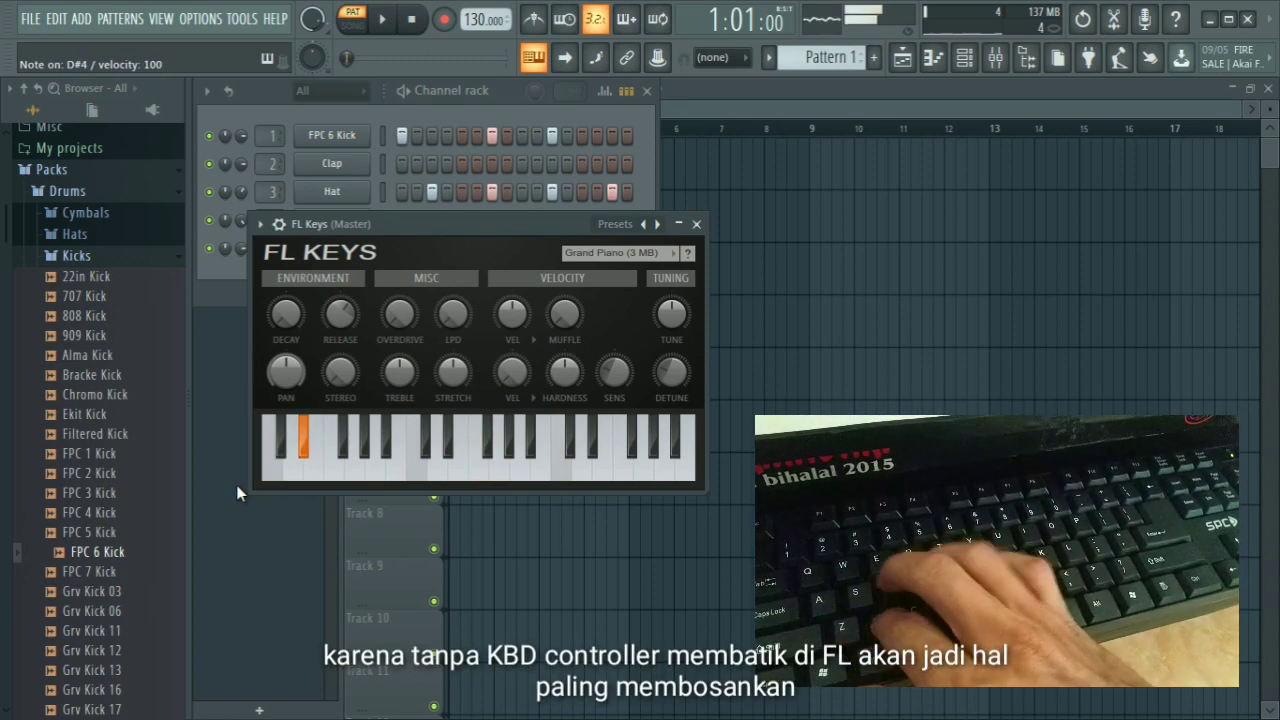
key("c")
key("v")
key("g")
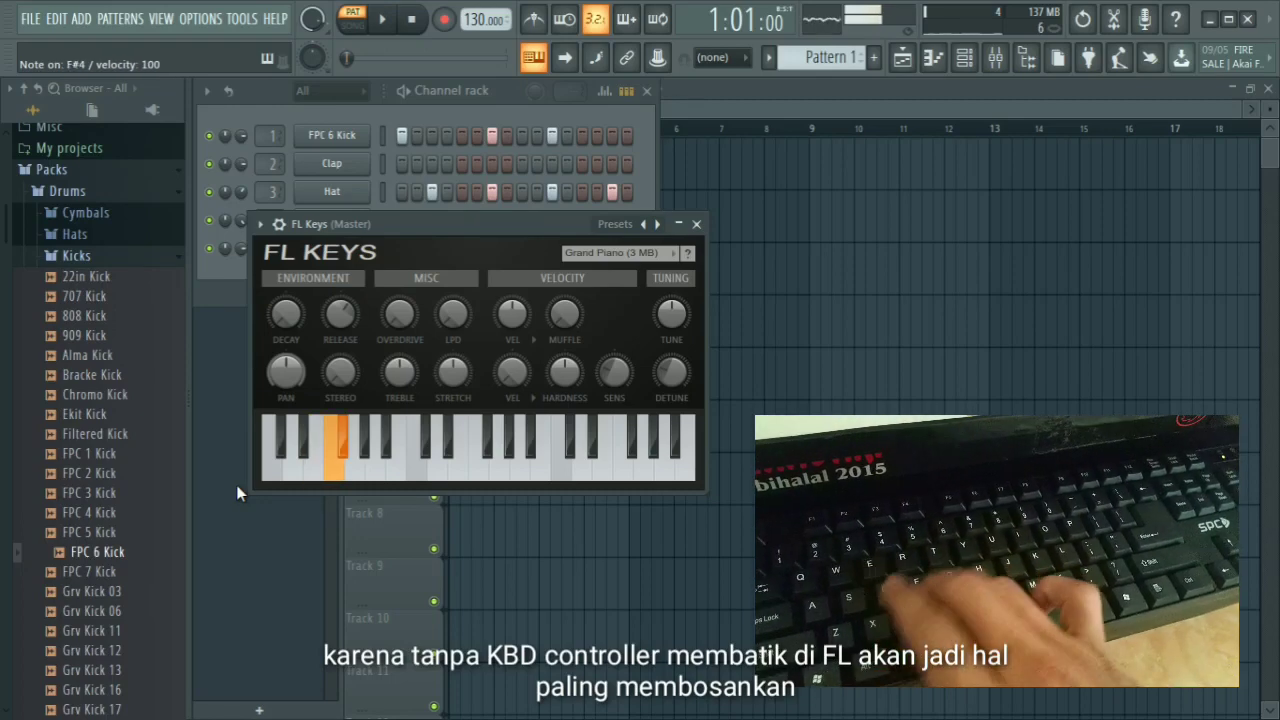
key("v")
key("g")
key("h")
key("g")
key("h")
key("n")
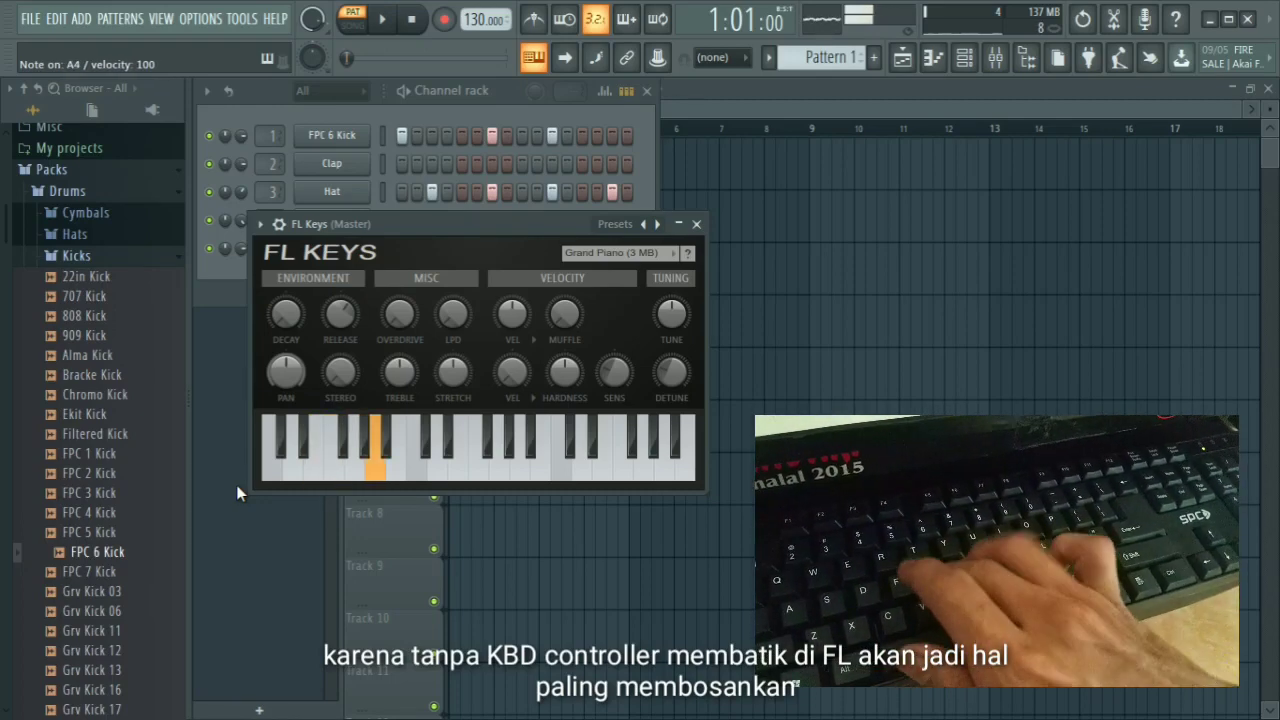
key("b")
key("n")
key("m")
key("b")
key("c")
key("v")
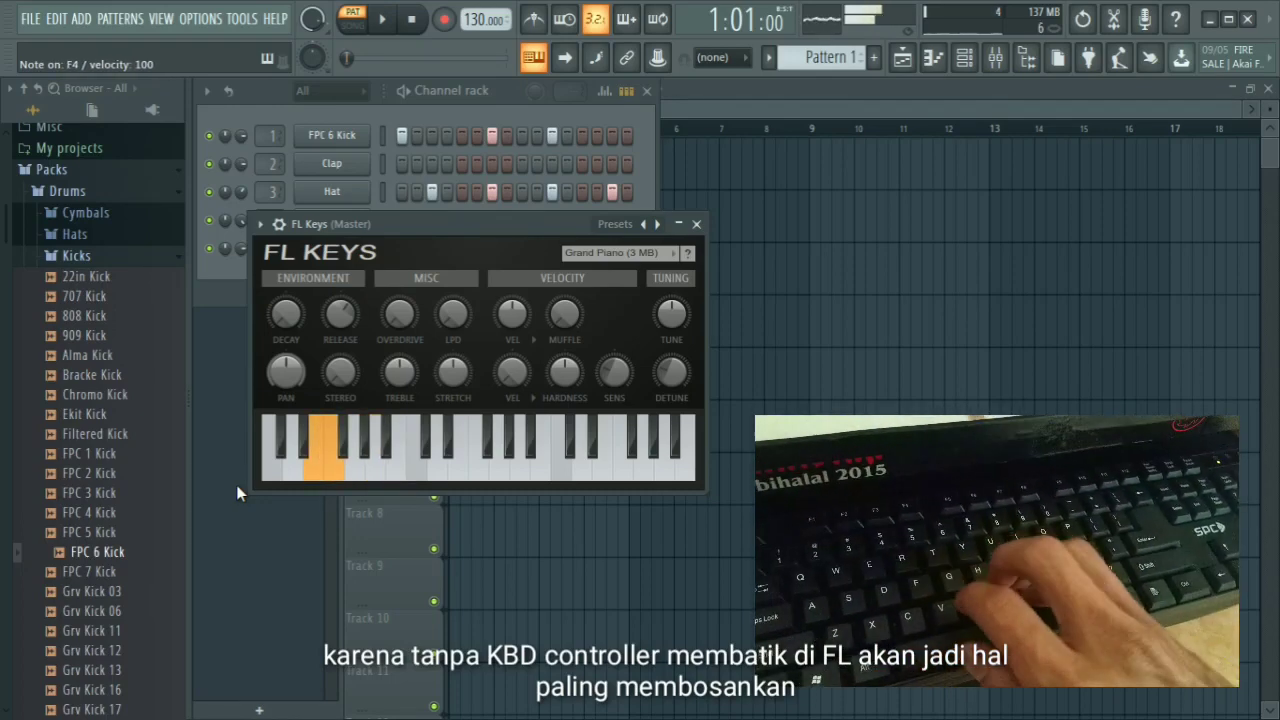
key("c")
key("b")
key("z")
key("c")
key("b")
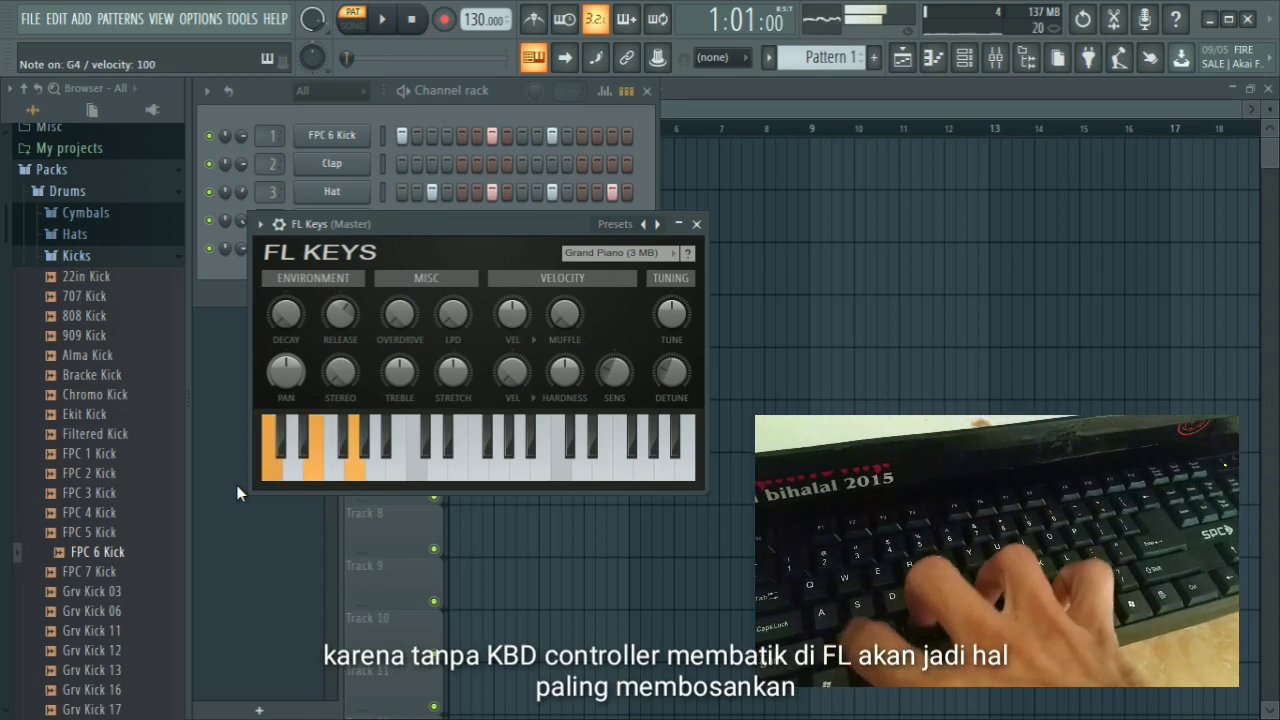
Add a Toxic Biohazard channel for the bass, close its window and replace the channel's instrument with PoiZone
left_click(75, 18)
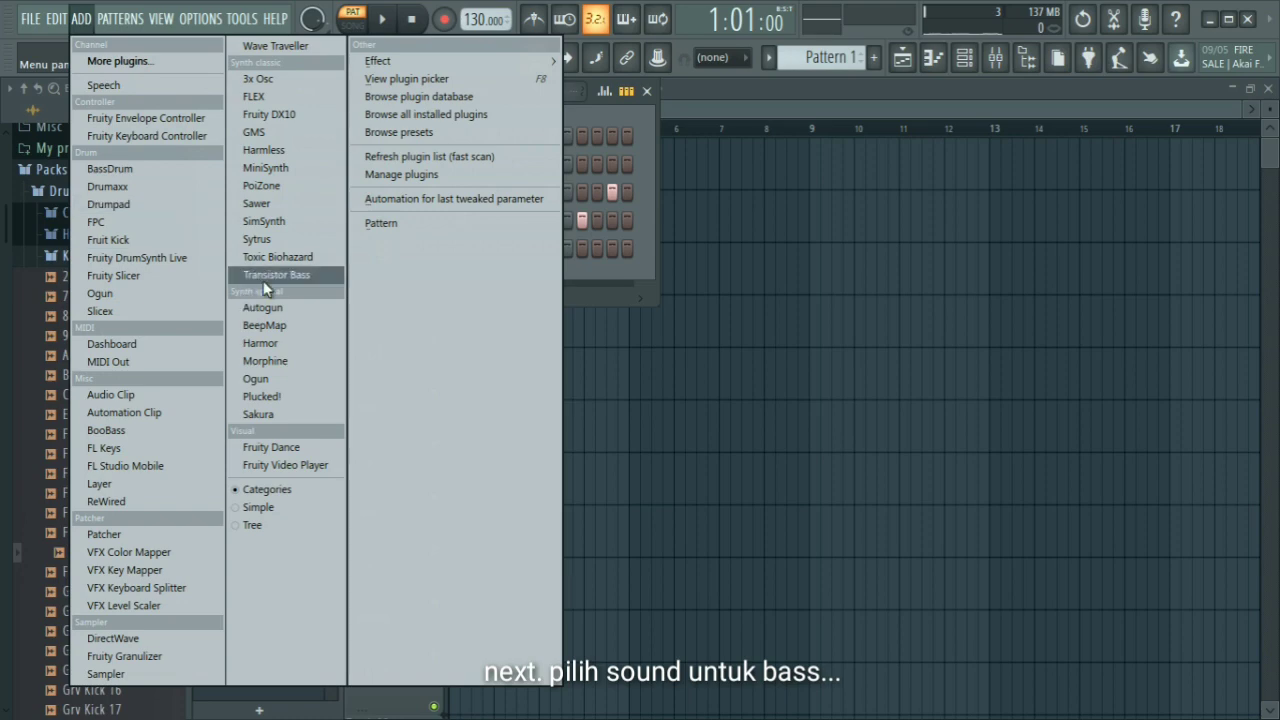
left_click(277, 257)
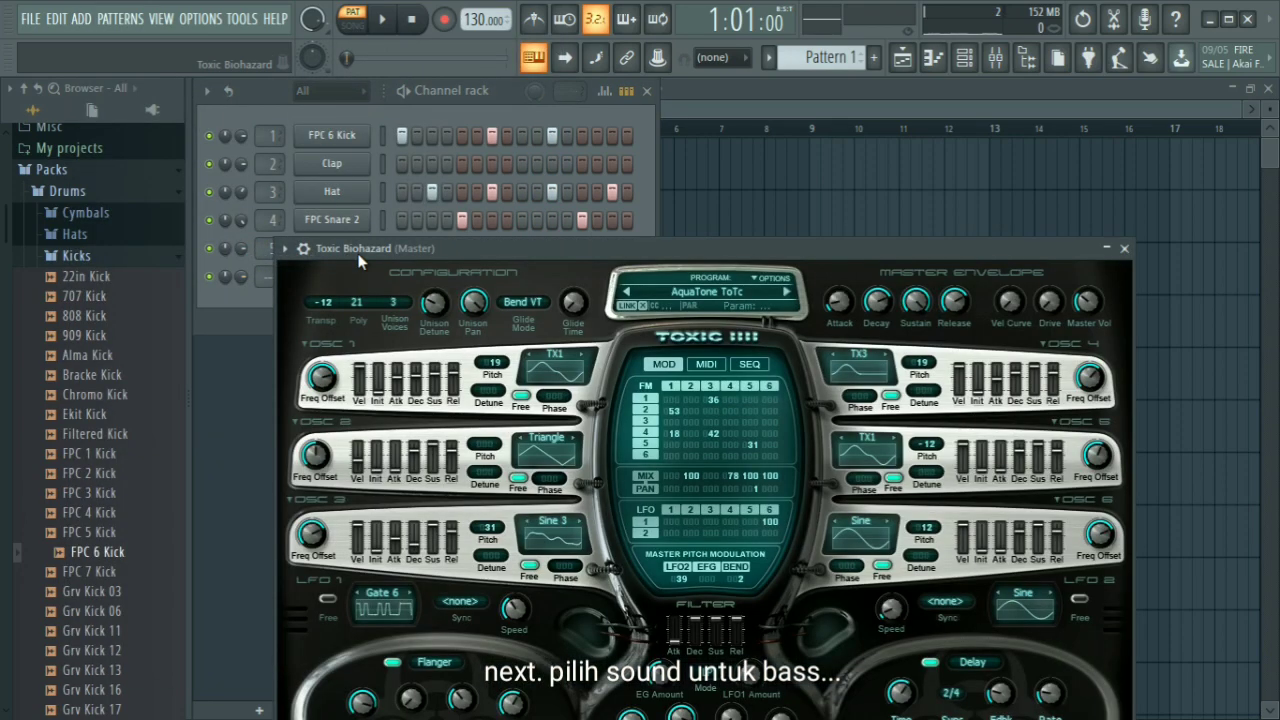
left_click(1124, 249)
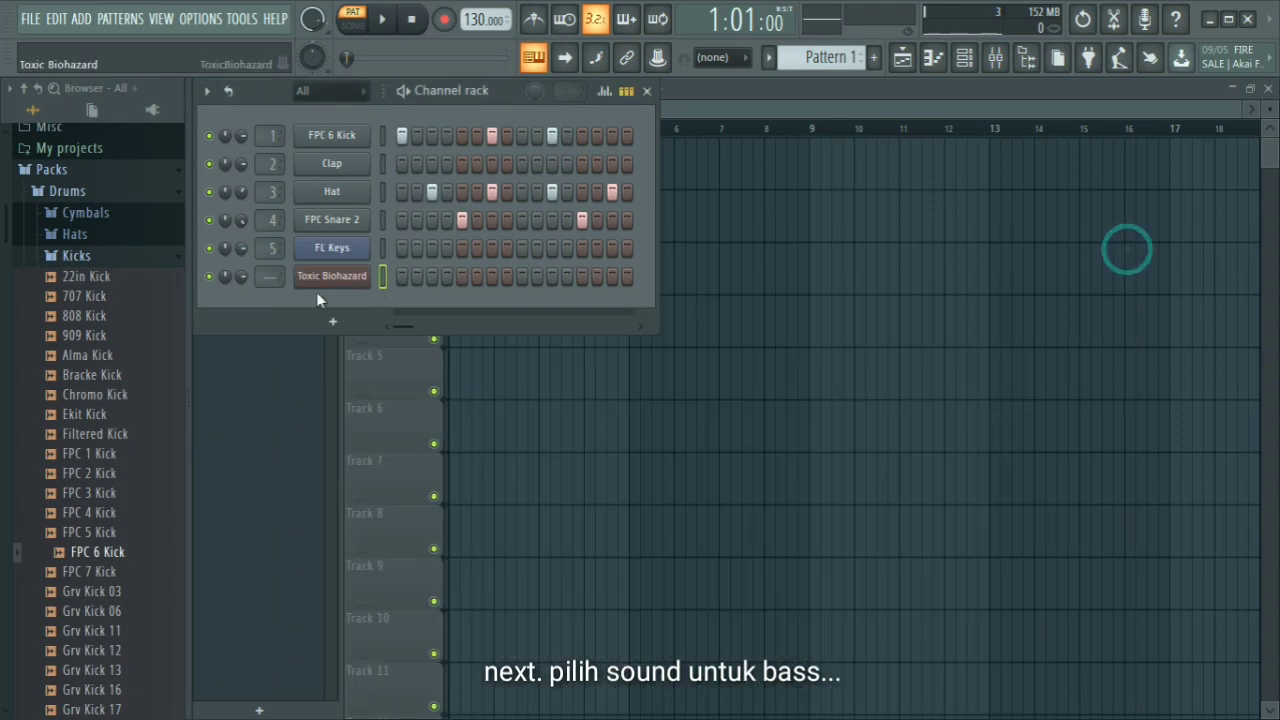
right_click(321, 275)
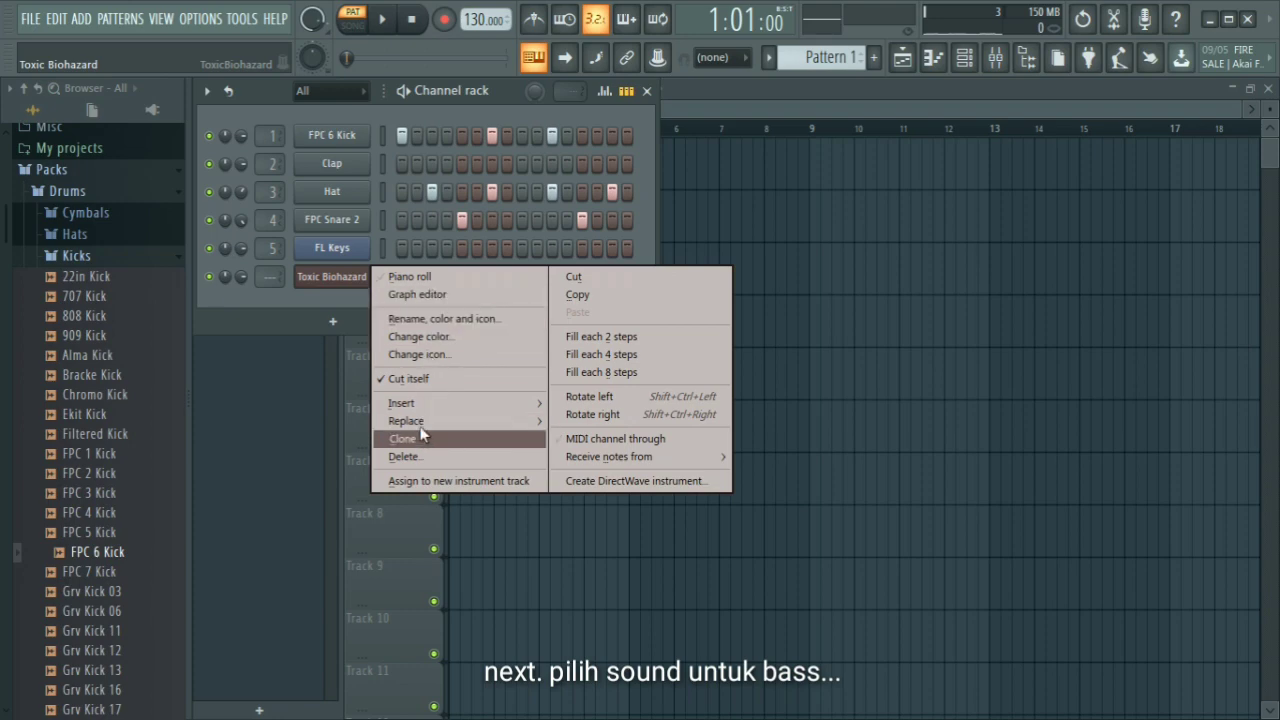
mouse_move(443, 417)
left_click(738, 136)
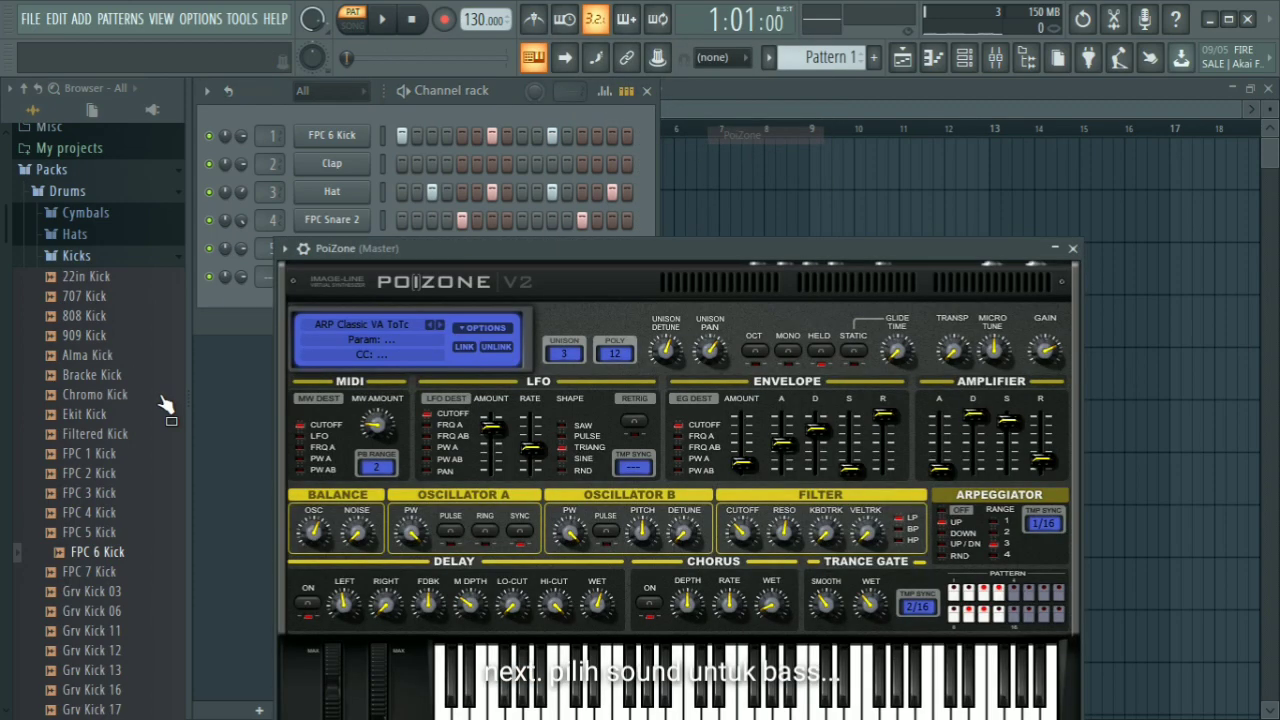
Move the PoiZone window fully into view and load the preset BAS JazzBass TC from the Default bank
left_click_drag(339, 246, 295, 82)
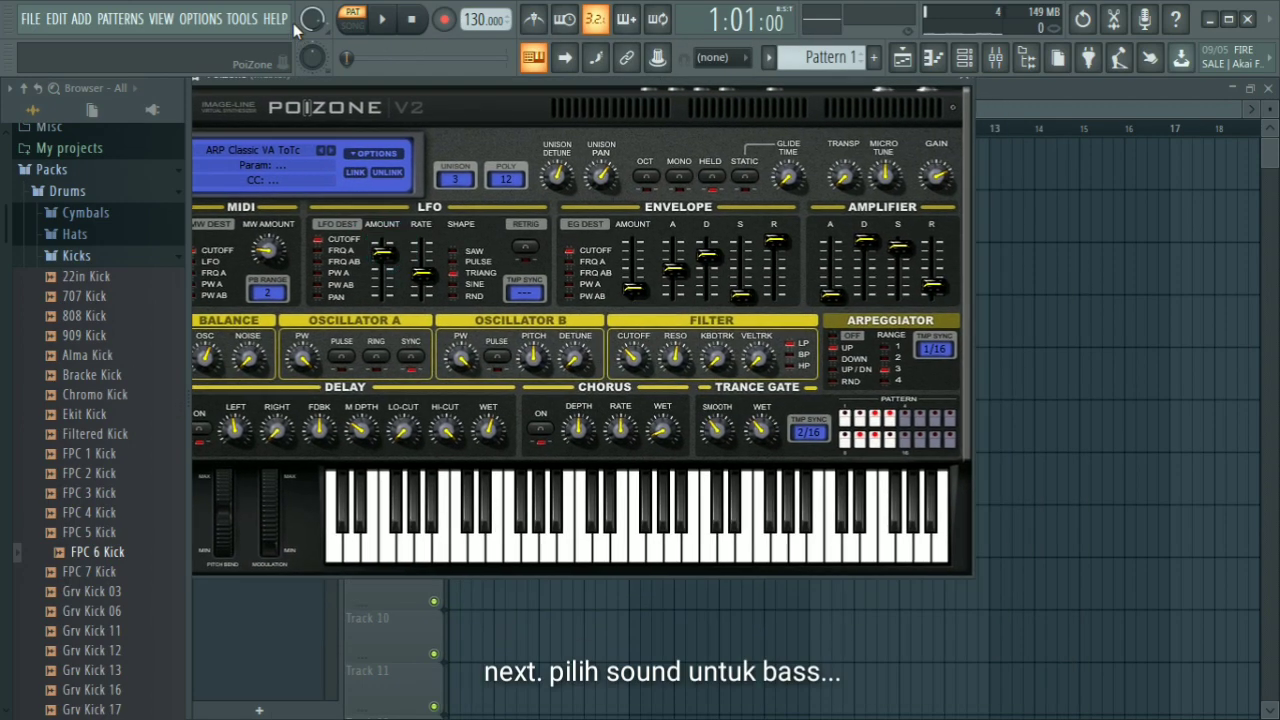
left_click(268, 149)
scroll(637, 462, "down", 5)
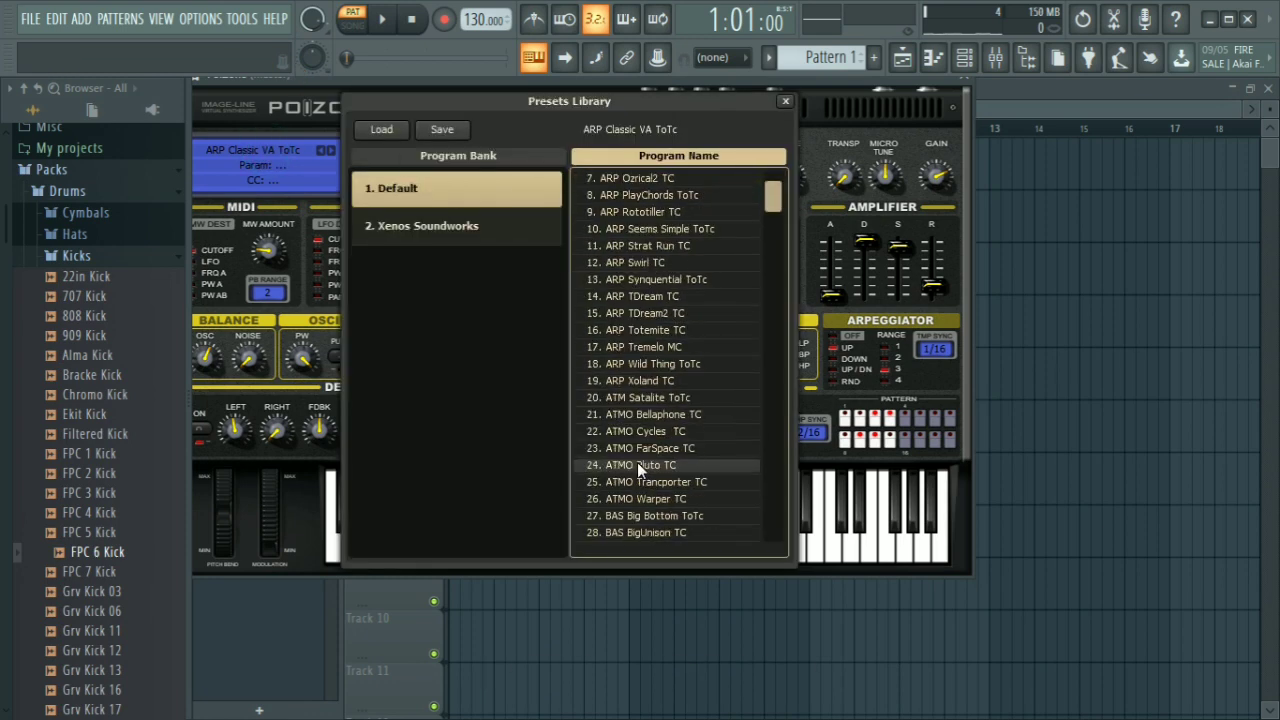
scroll(637, 517, "down", 3)
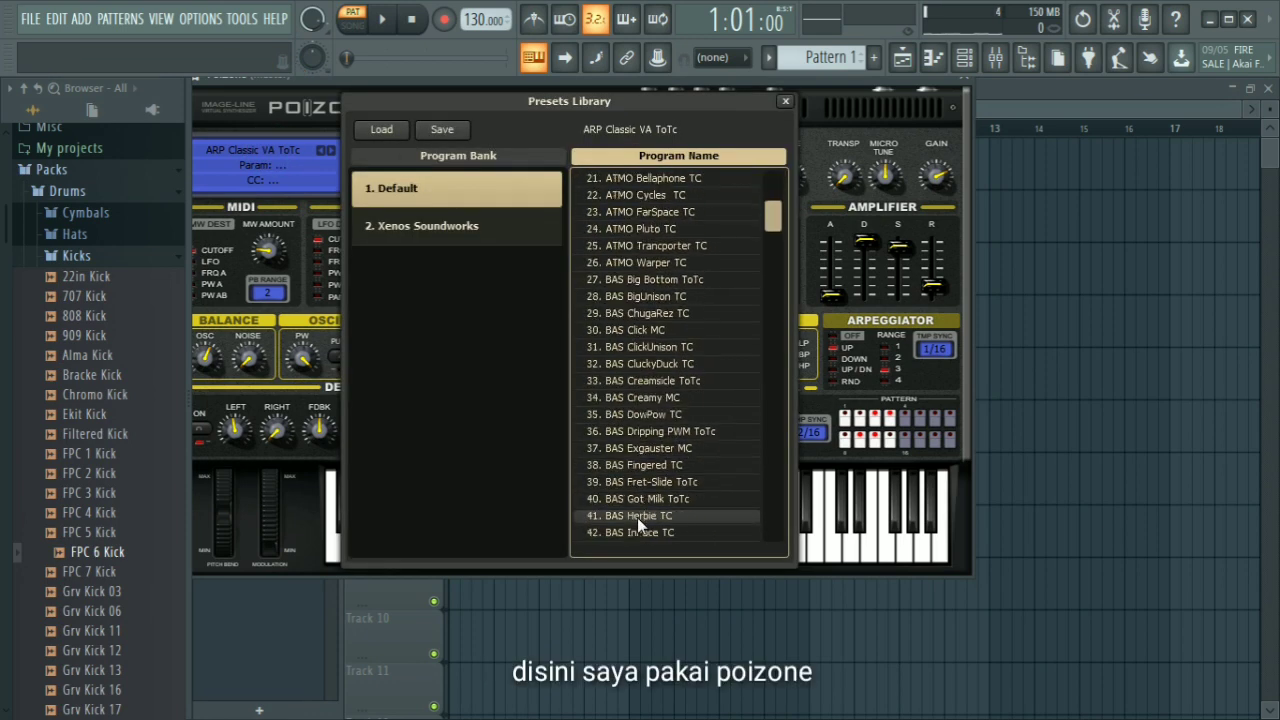
scroll(637, 517, "down", 1)
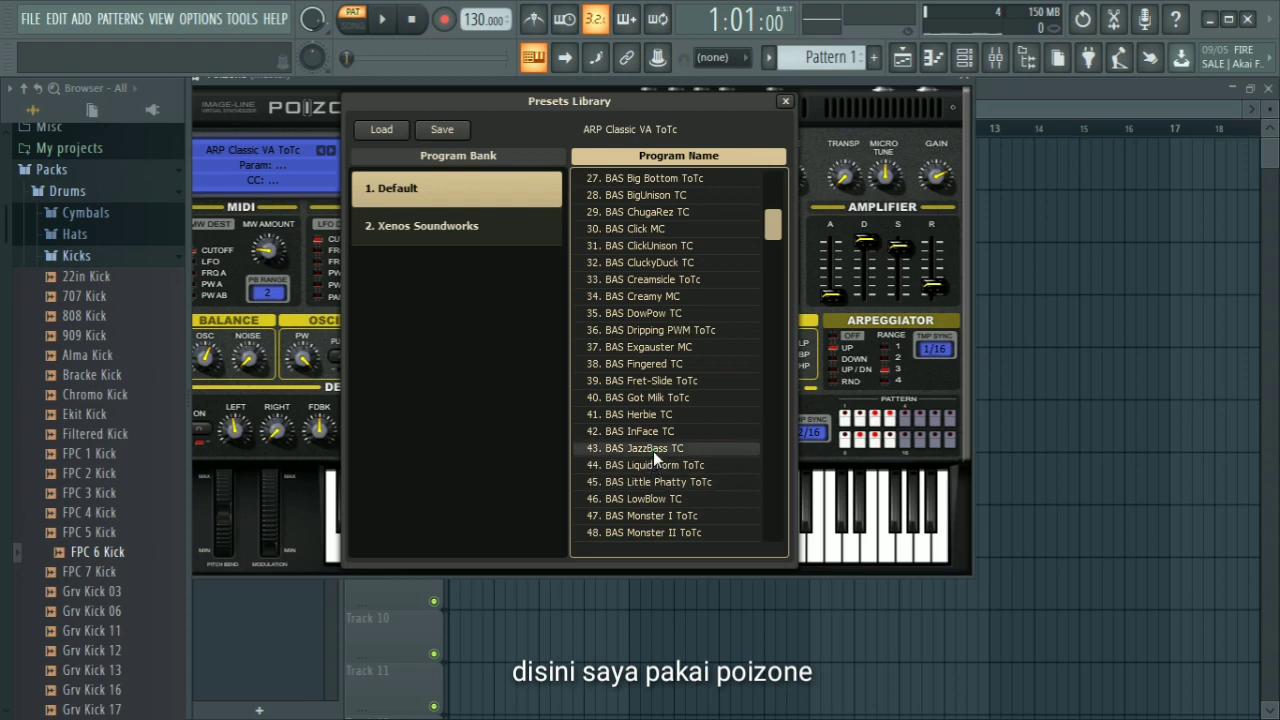
left_click(653, 449)
Audition the PoiZone bass preset by playing single notes such as C and G with the typing keyboard
key("z")
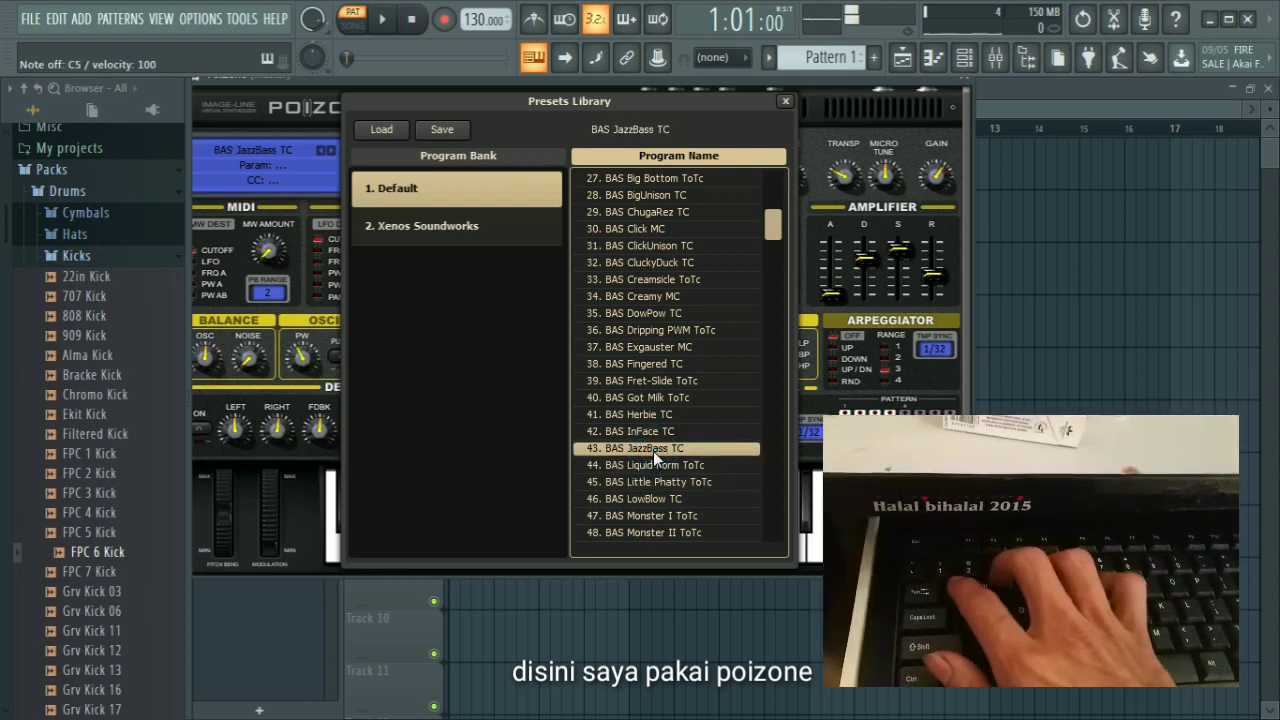
key("z")
key("b")
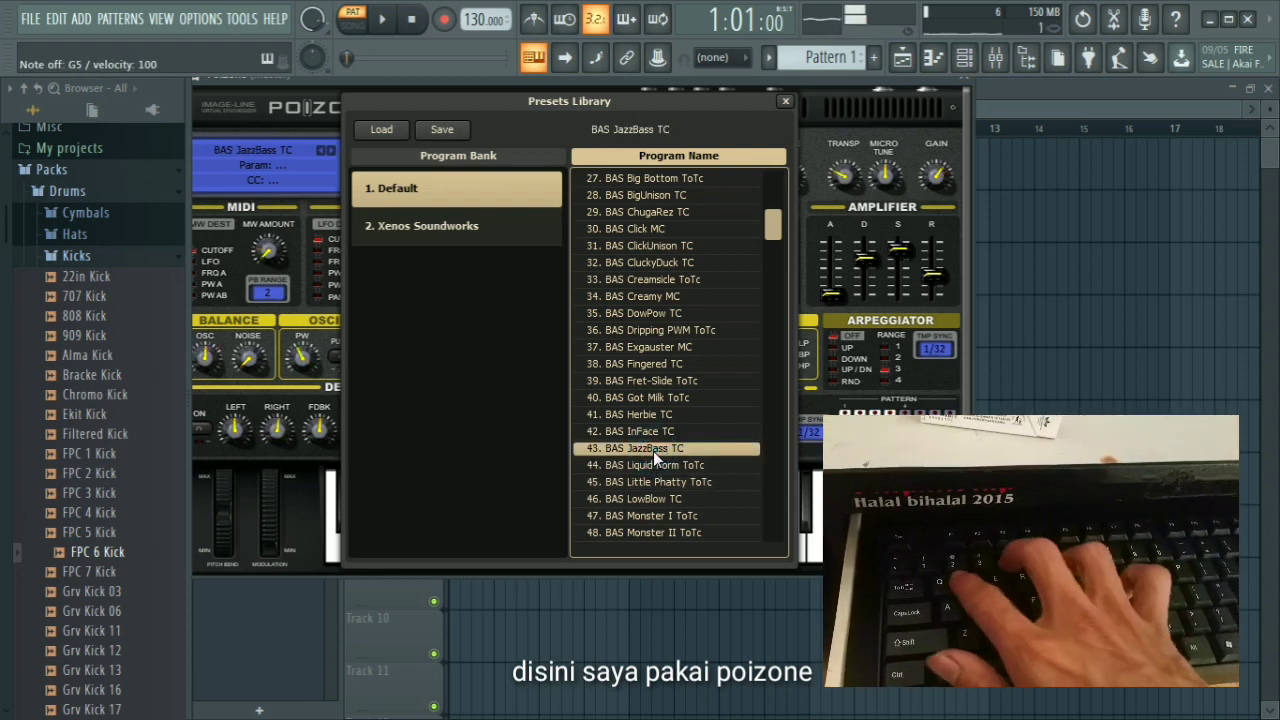
key("c")
key("z")
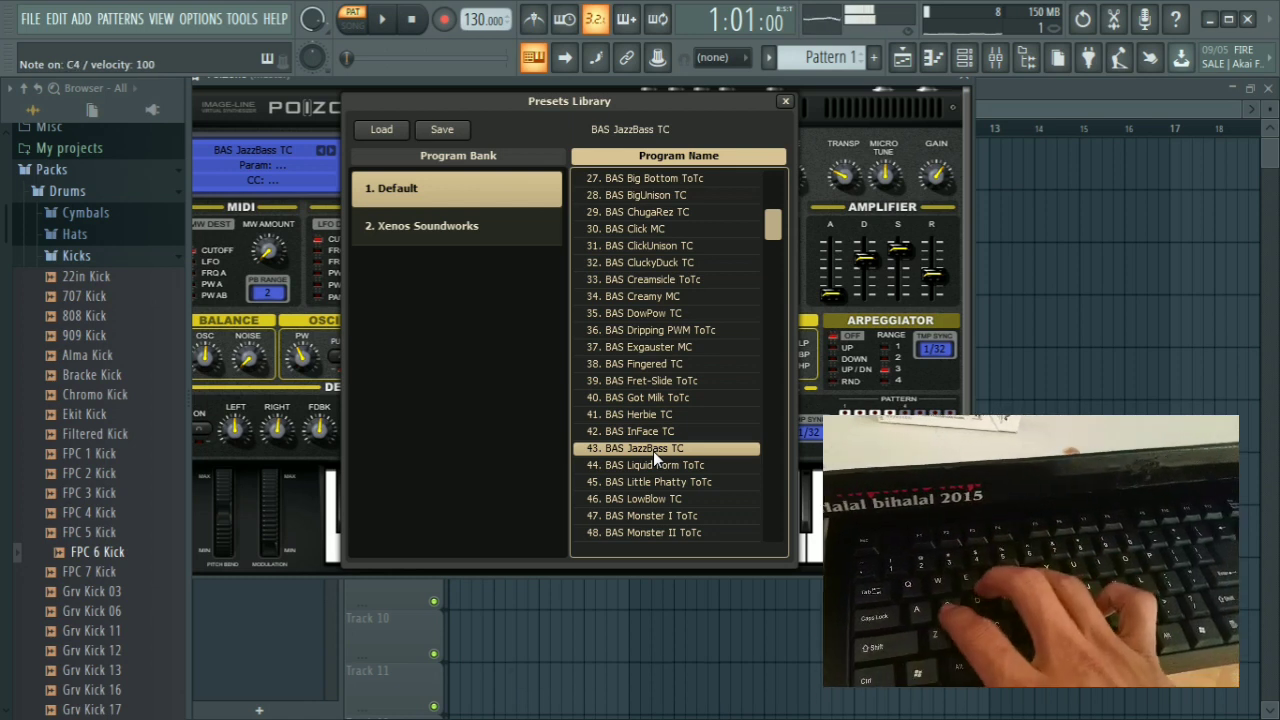
Try out the JazzBass sound further with a few more single notes around G4
key("v")
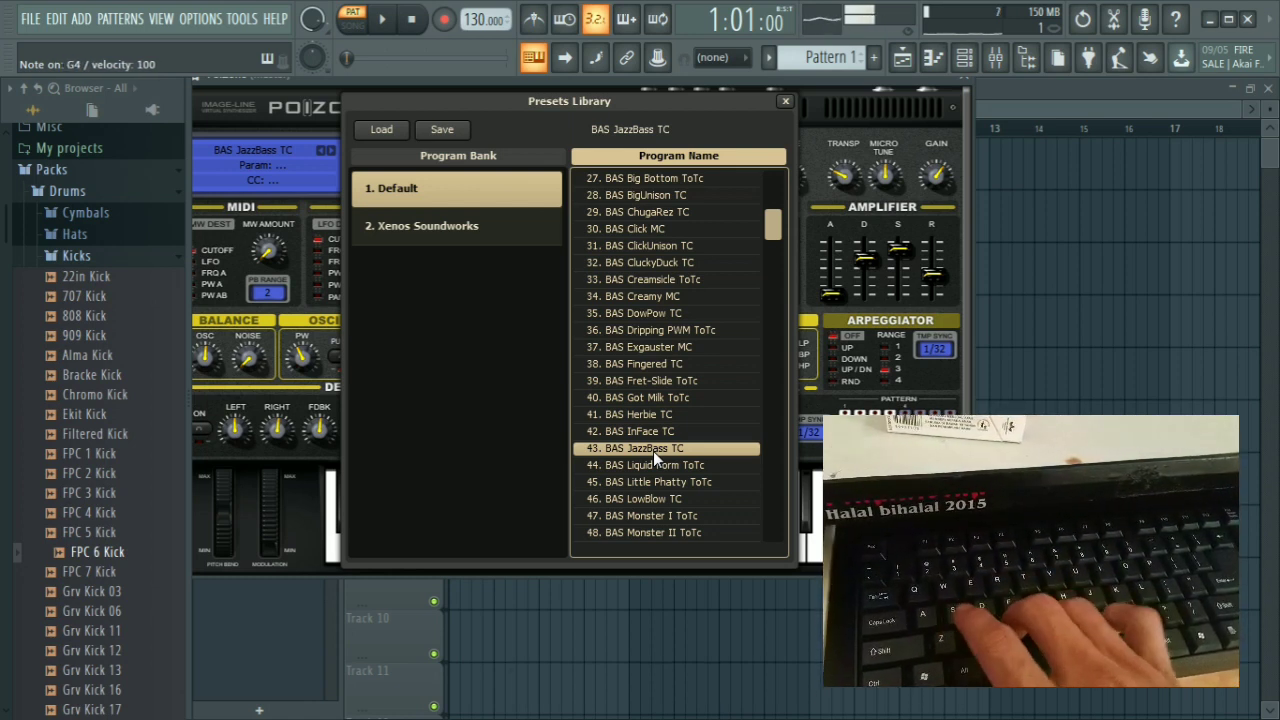
key("x")
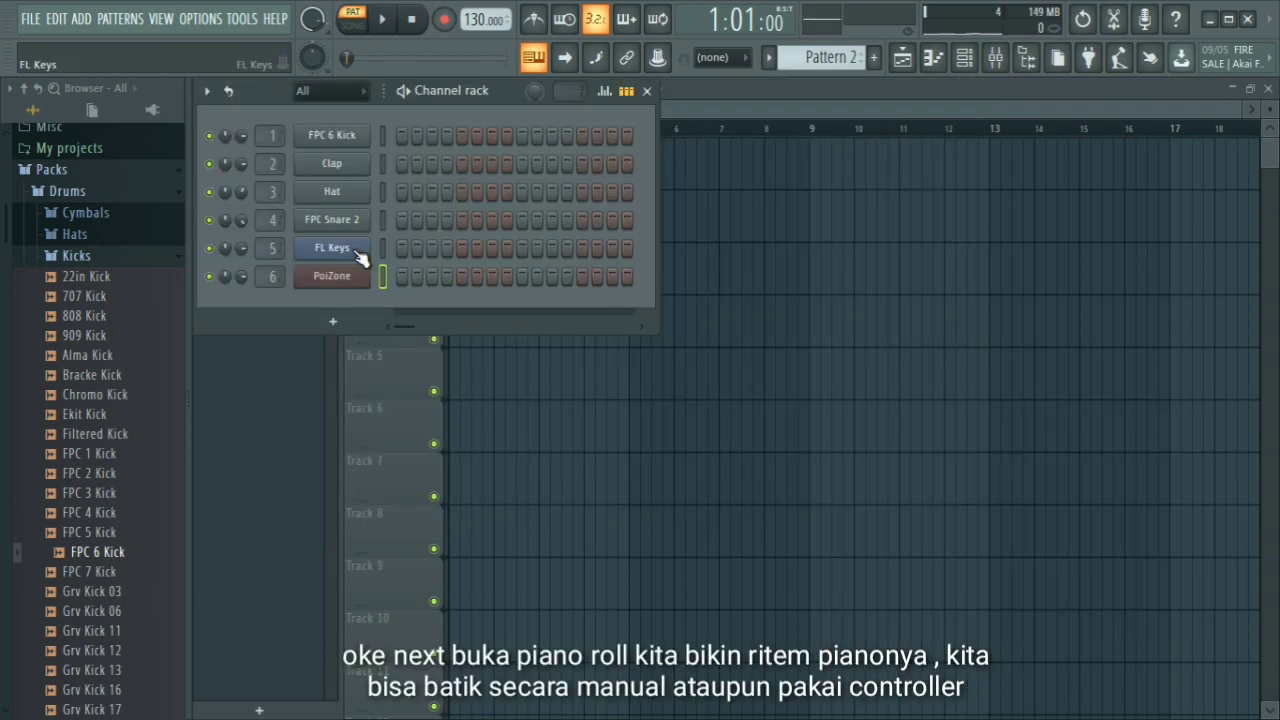
Open the piano roll of the FL Keys channel in Pattern 2 and arm recording
right_click(368, 245)
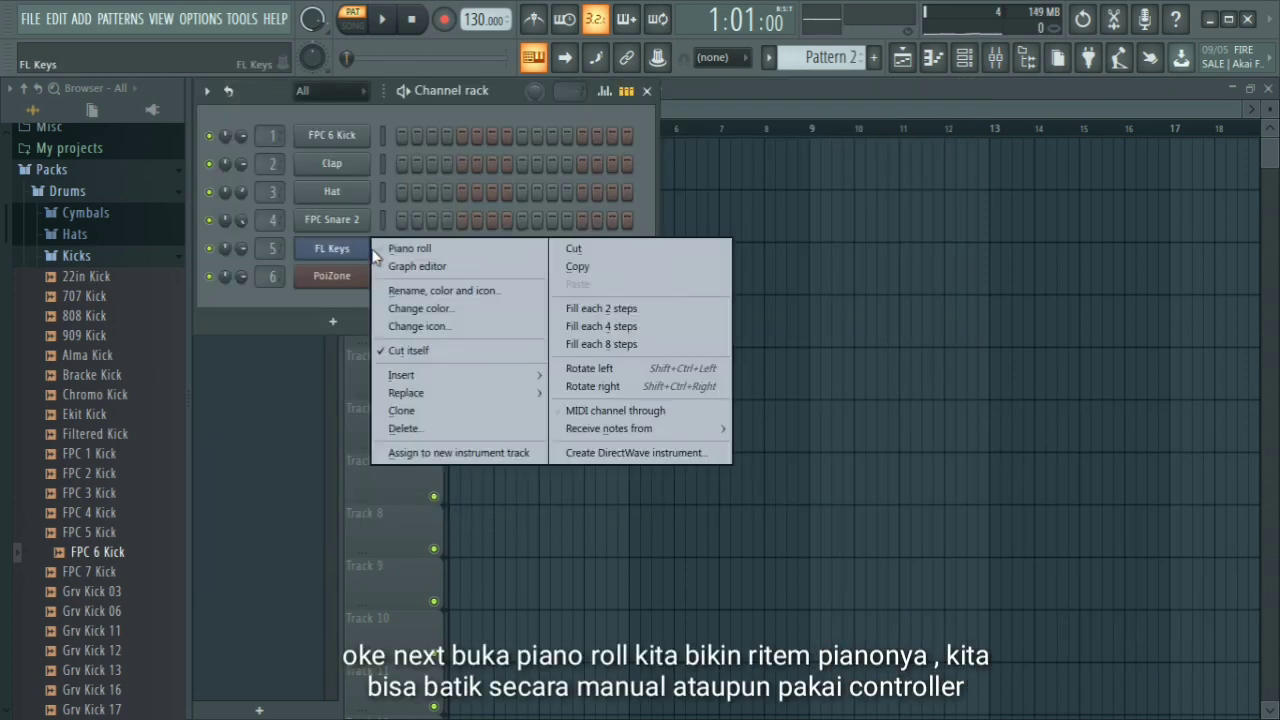
left_click(390, 248)
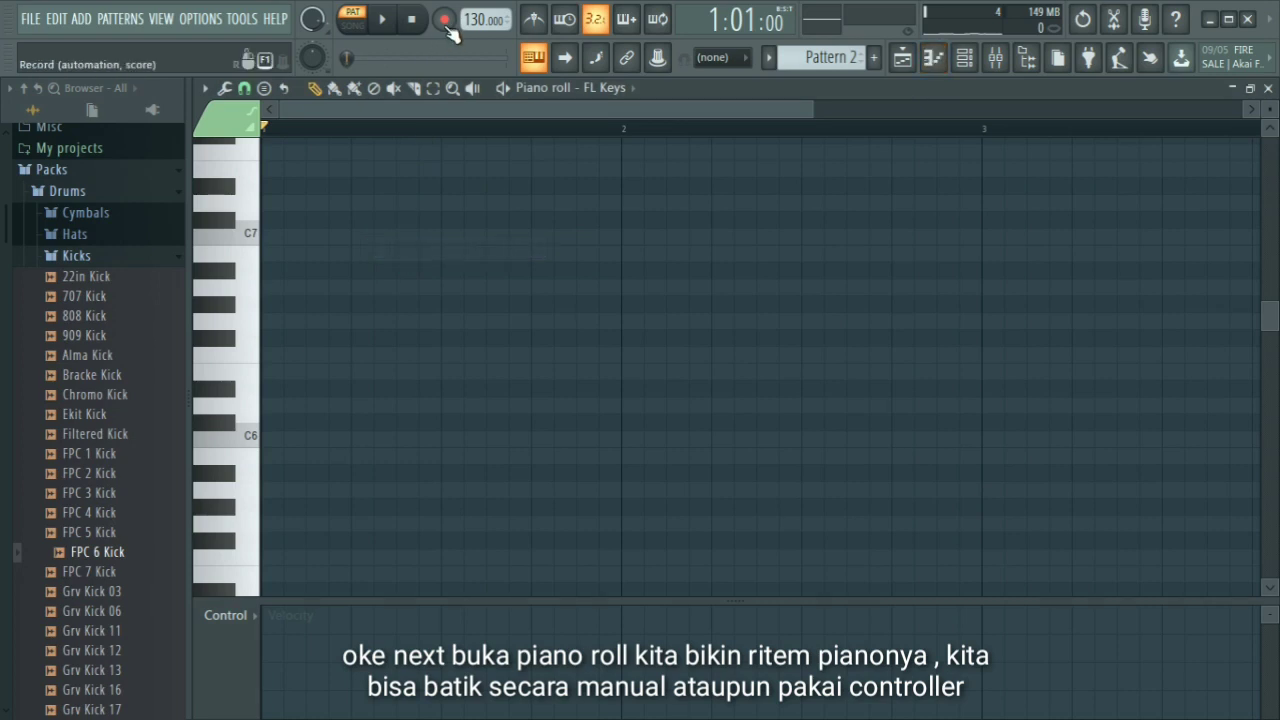
left_click(445, 22)
left_click(622, 465)
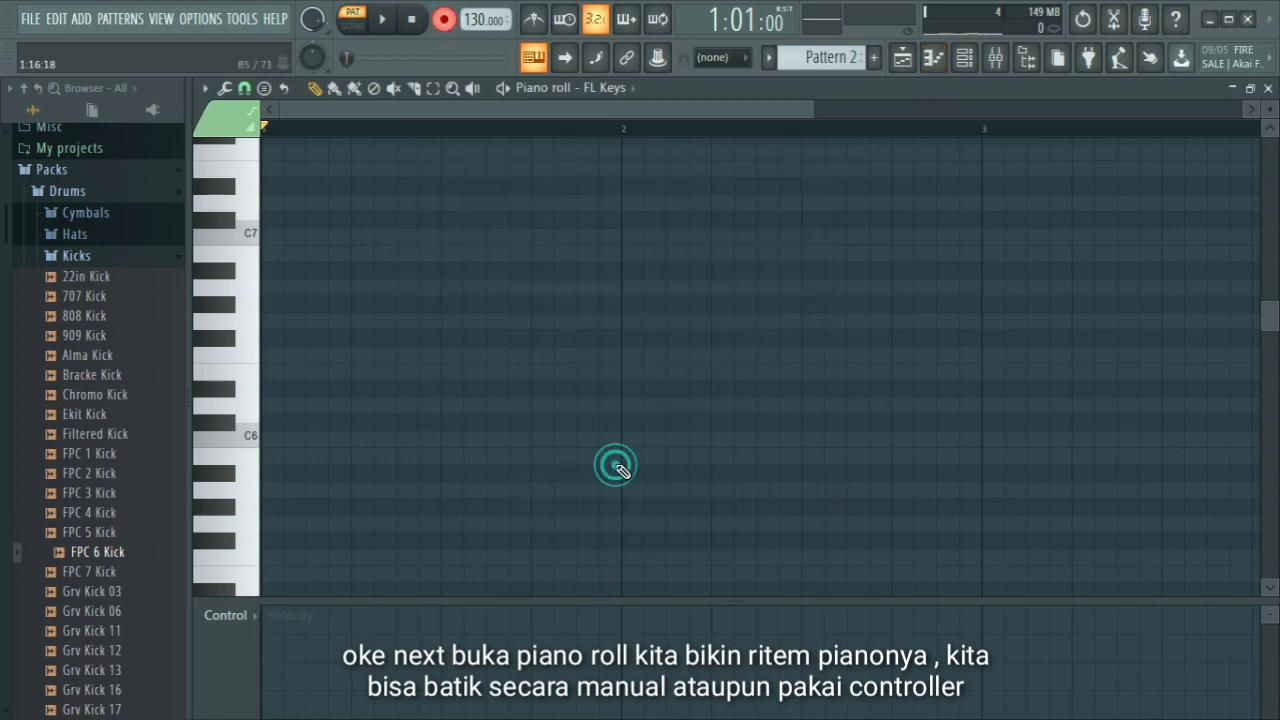
Start recording and play a held C4-E4-G4 chord over bars 1–2 and a D4-G4-B4 chord over bars 3–4
left_click(389, 20)
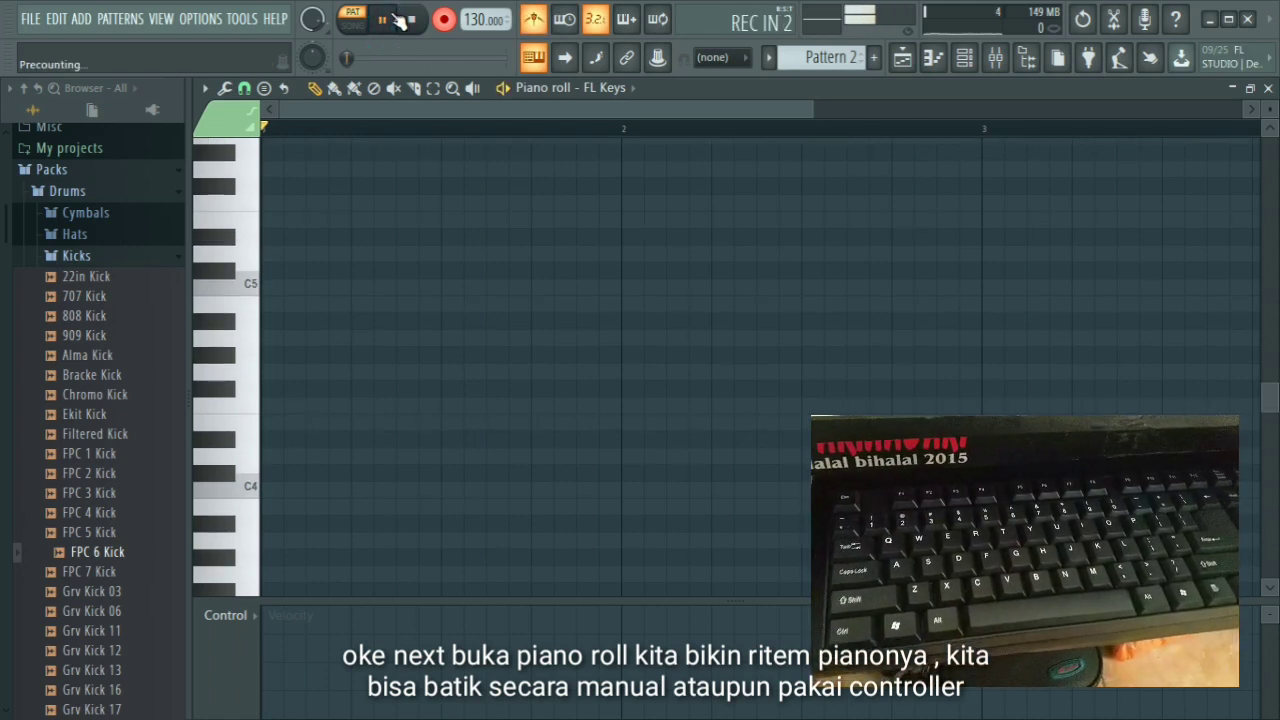
key("z")
key("c")
key("b")
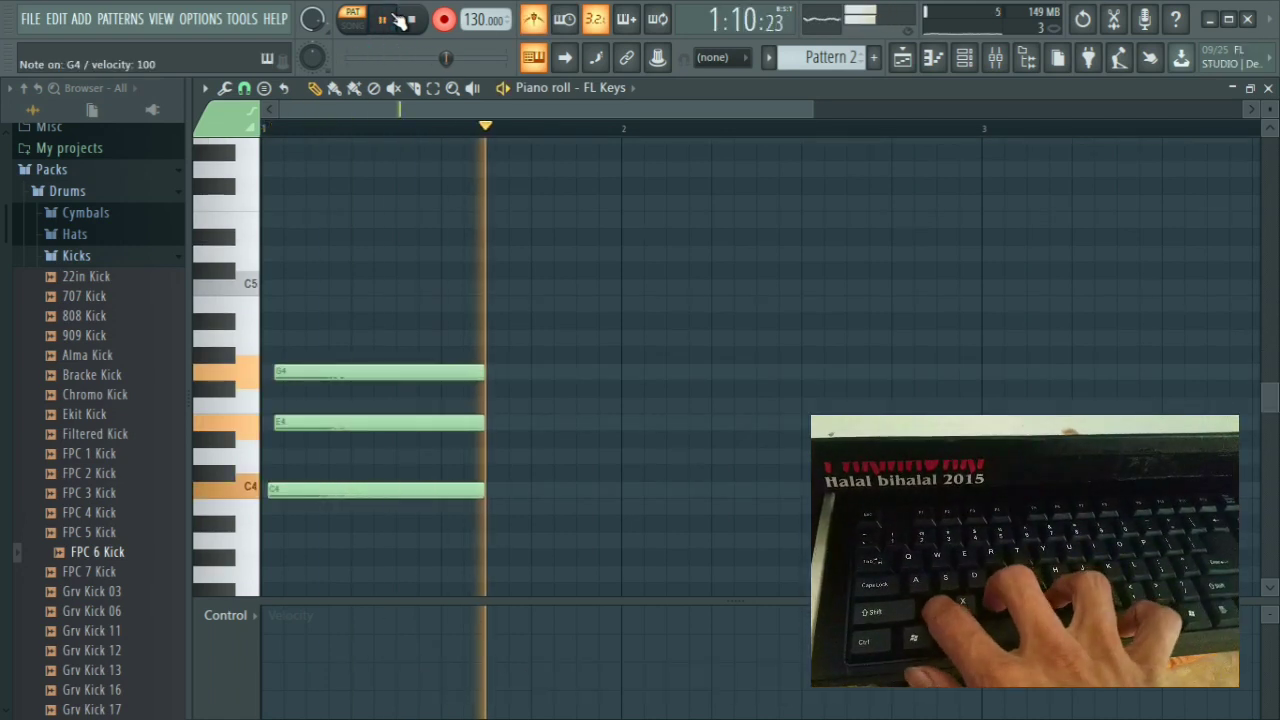
key("z")
key("c")
key("b")
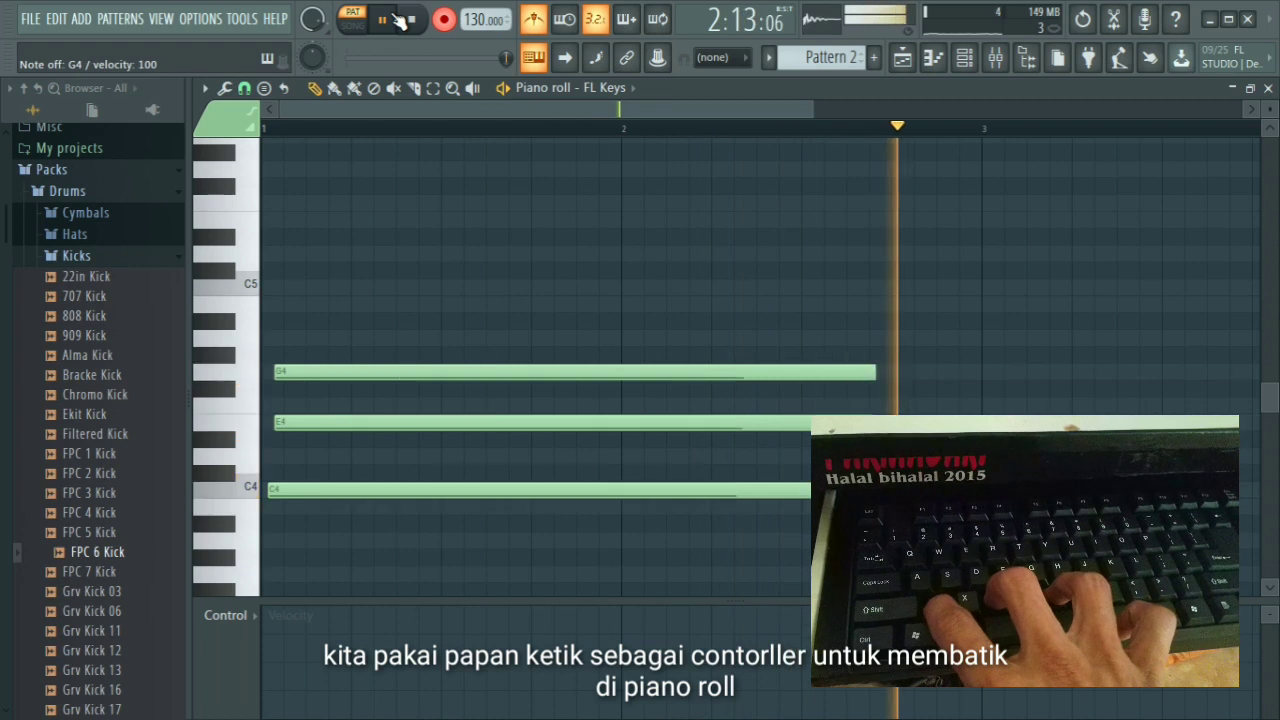
key("b")
key("m")
key("x")
key("b")
key("m")
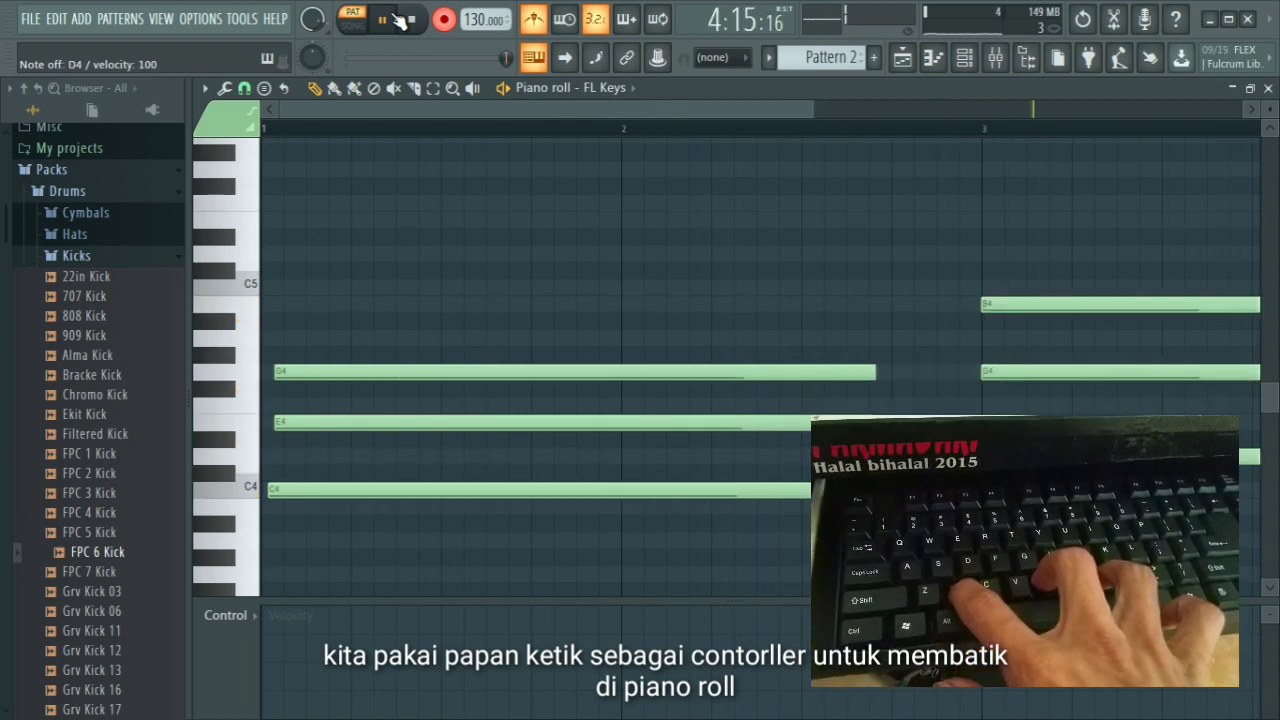
Record one held piano chord per bar in bars 5–8: C4-F4-A4, C4-E4-G4, E4-A4-C5 and D4-G4-B4
key("z")
key("v")
key("n")
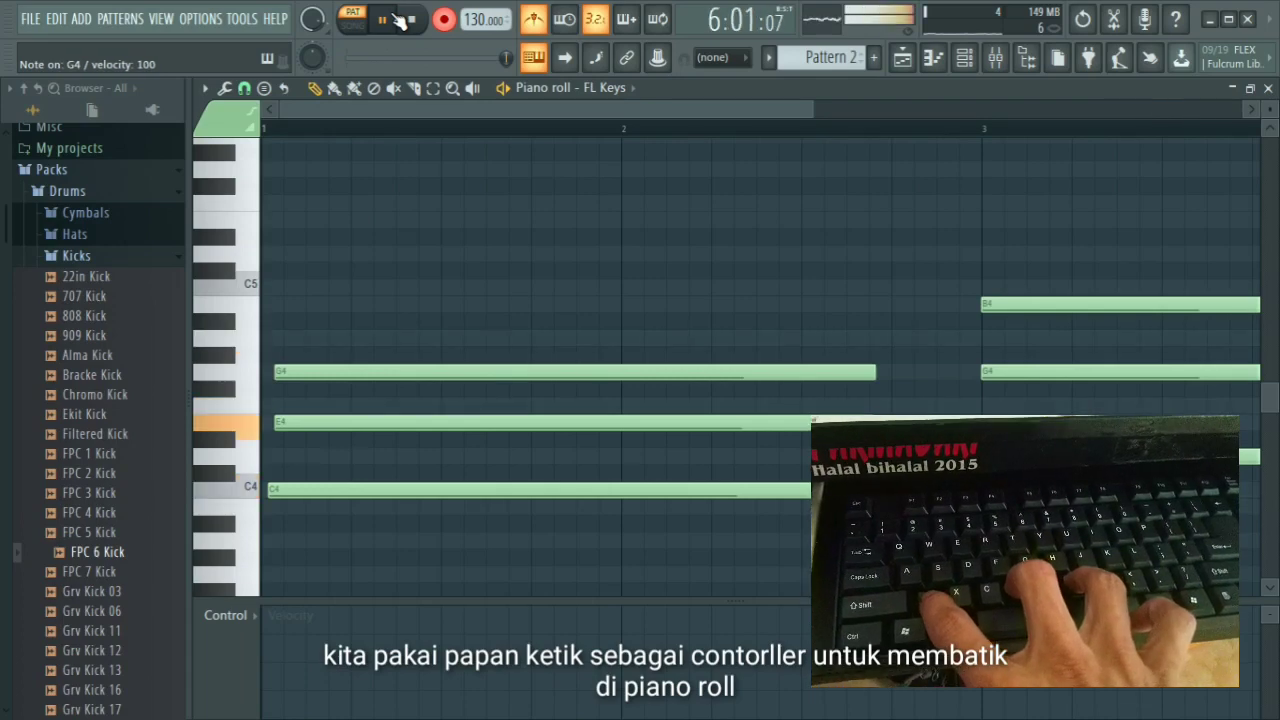
key("z")
key("c")
key("b")
key("n")
key("comma")
key("c")
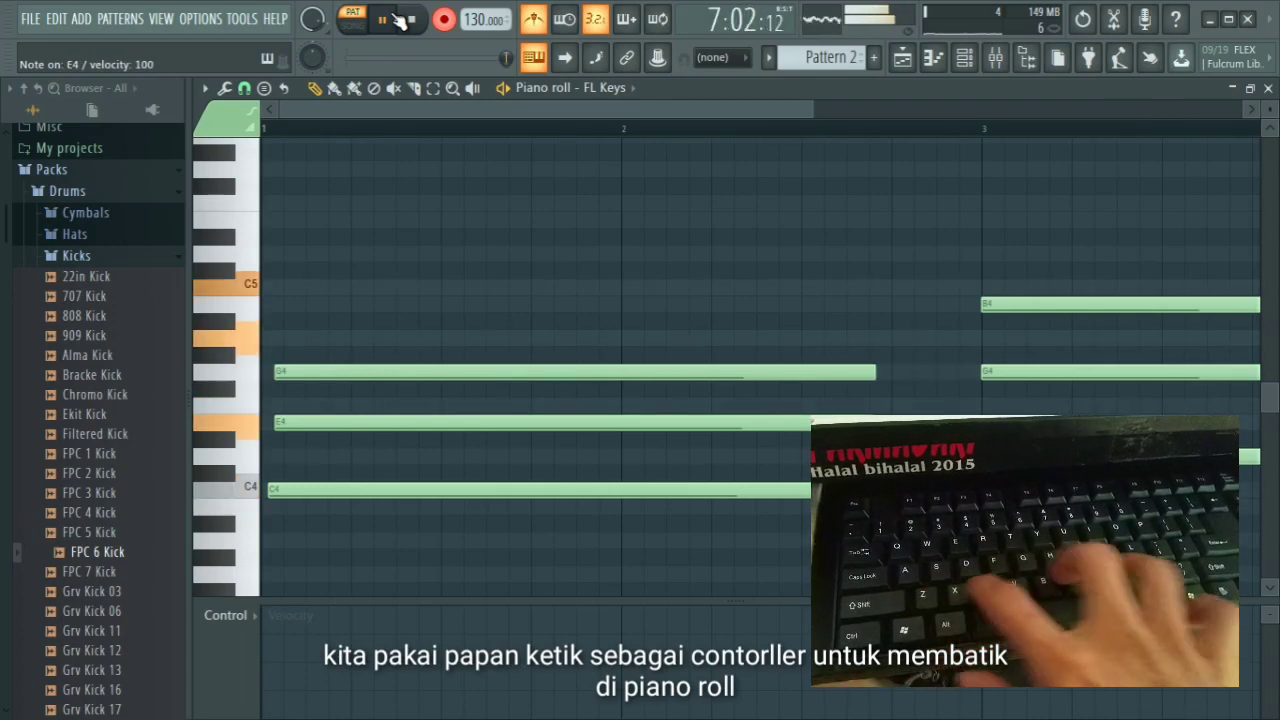
key("x")
key("b")
key("m")
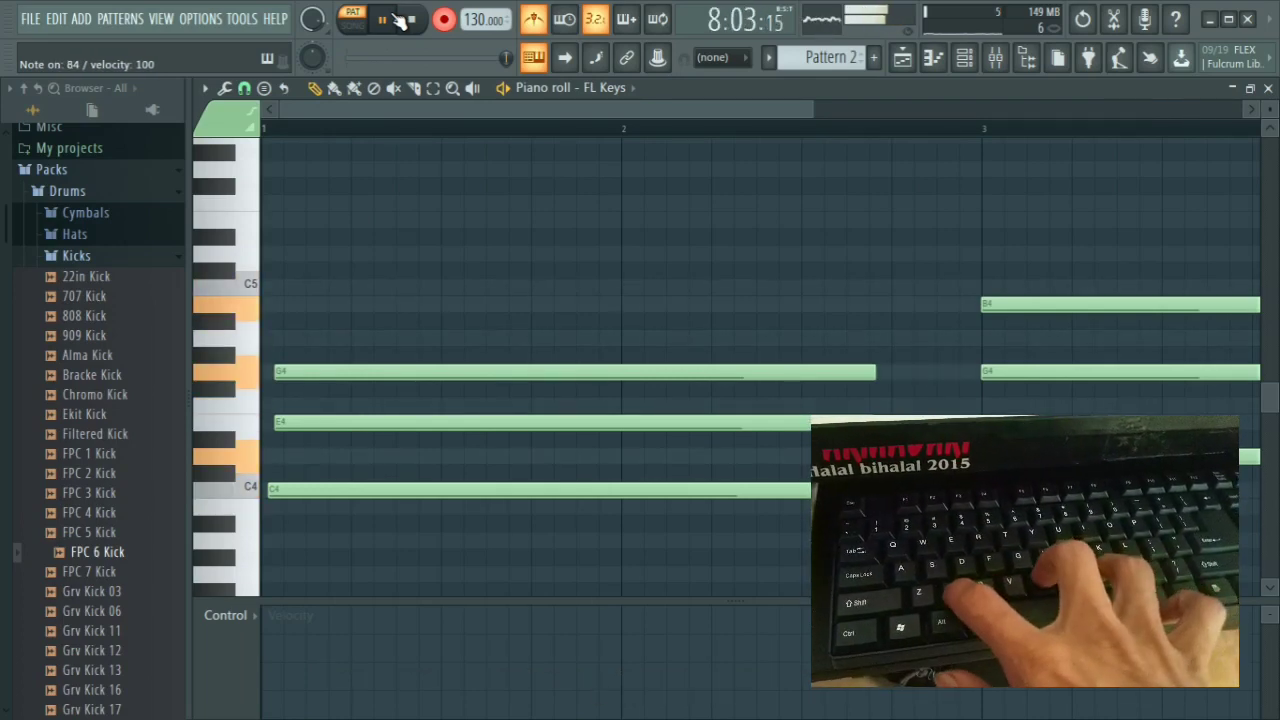
Record short, repeated C5-E5-G5 piano chords one octave higher through bars 9 and 10
key("q")
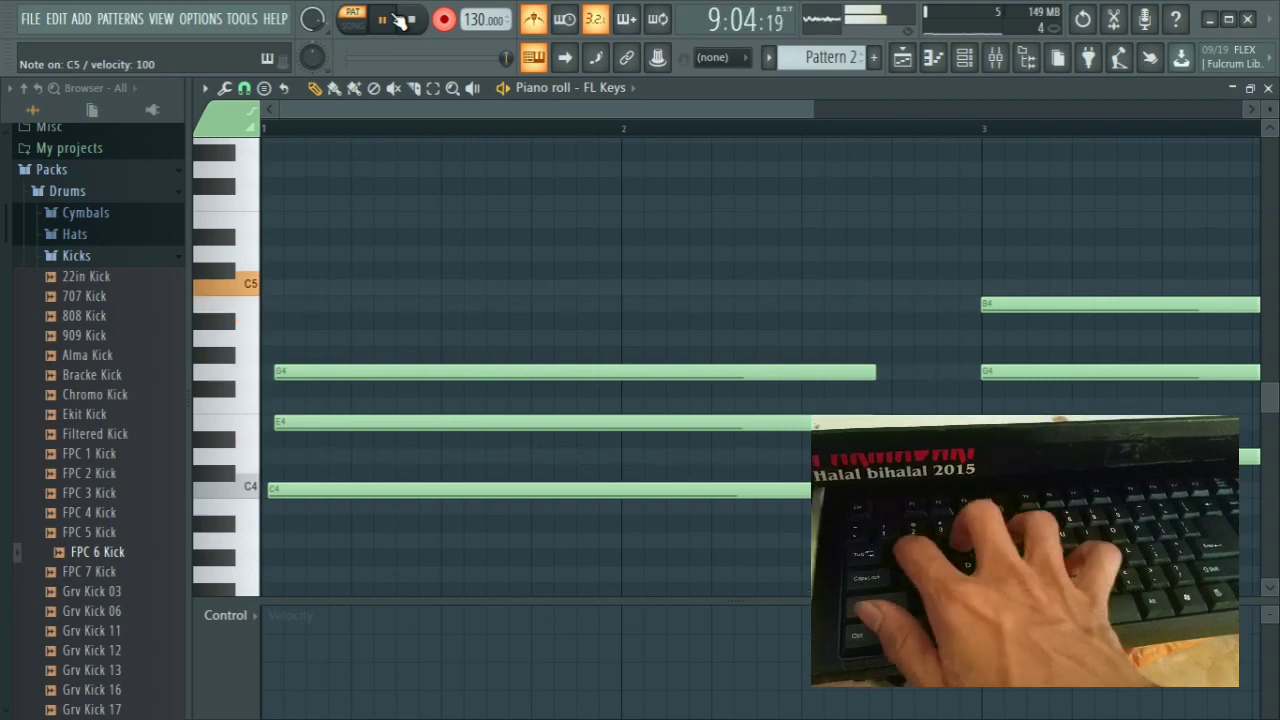
key("e")
key("t")
key("q")
key("e")
key("t")
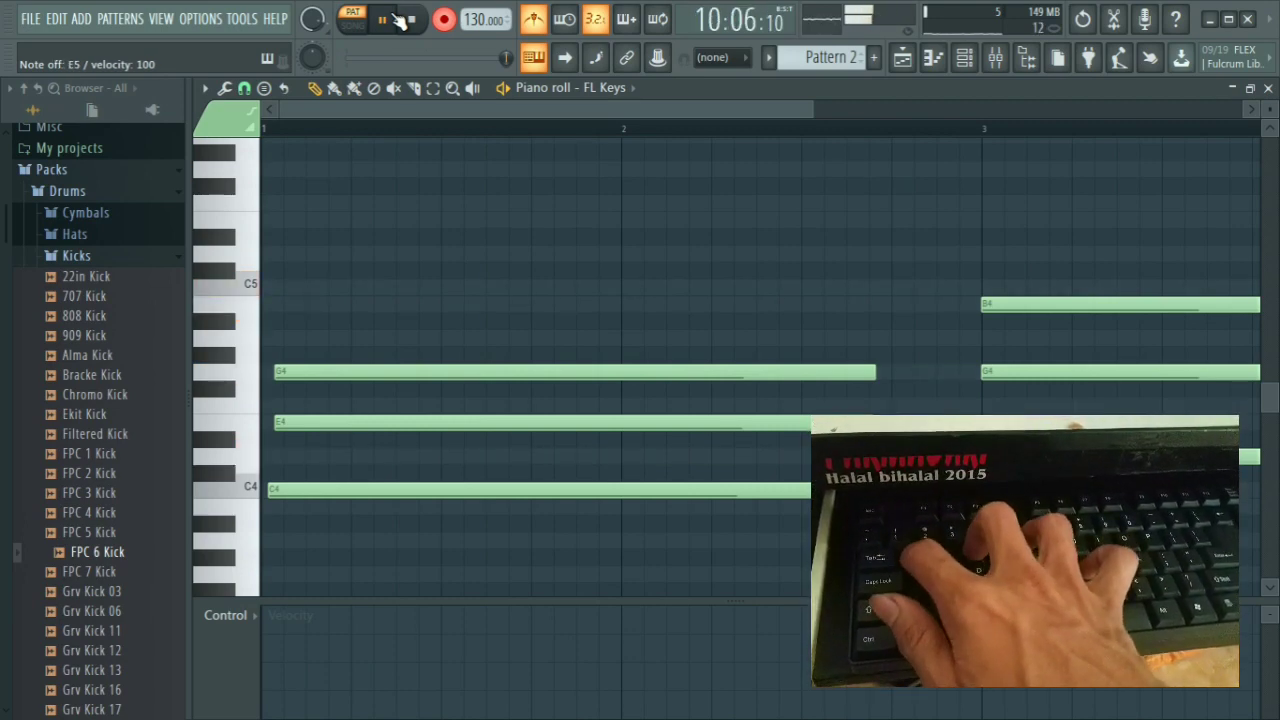
key("e")
key("t")
key("e")
key("t")
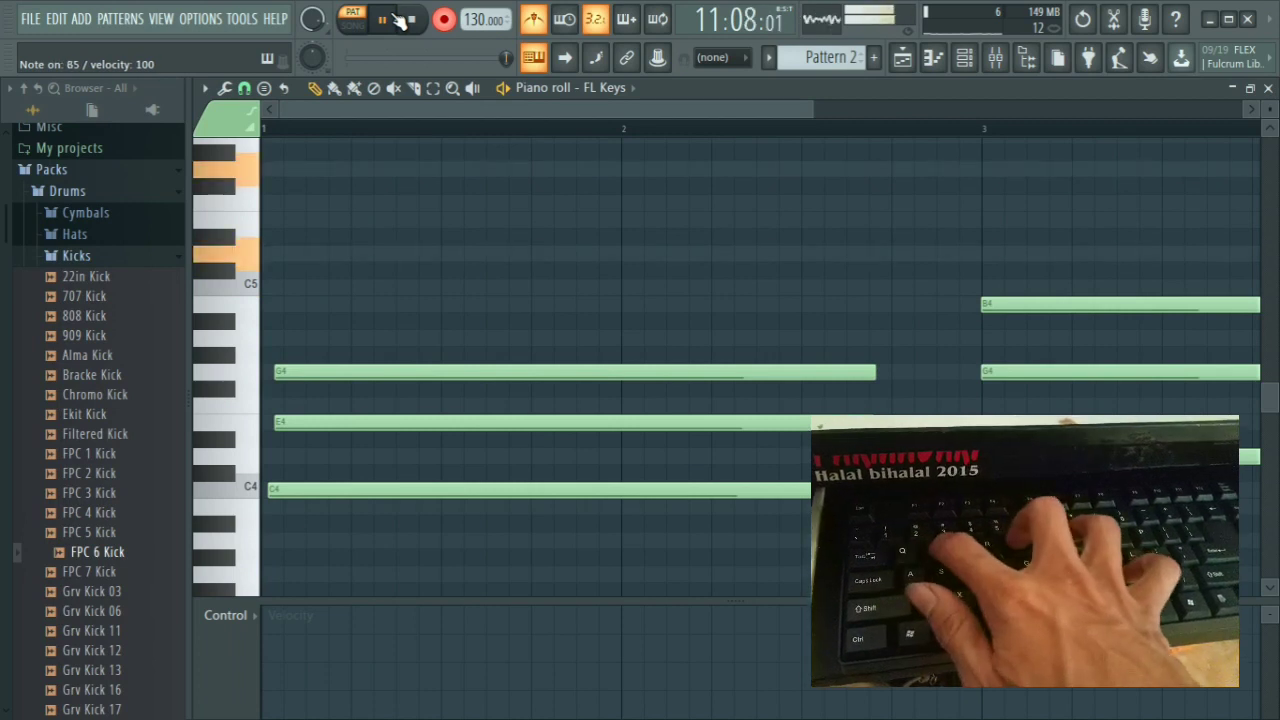
Record short, repeated D5-G5-B5 chords in bars 11–12 and C5-F5-A5 chords in bar 13
key("w")
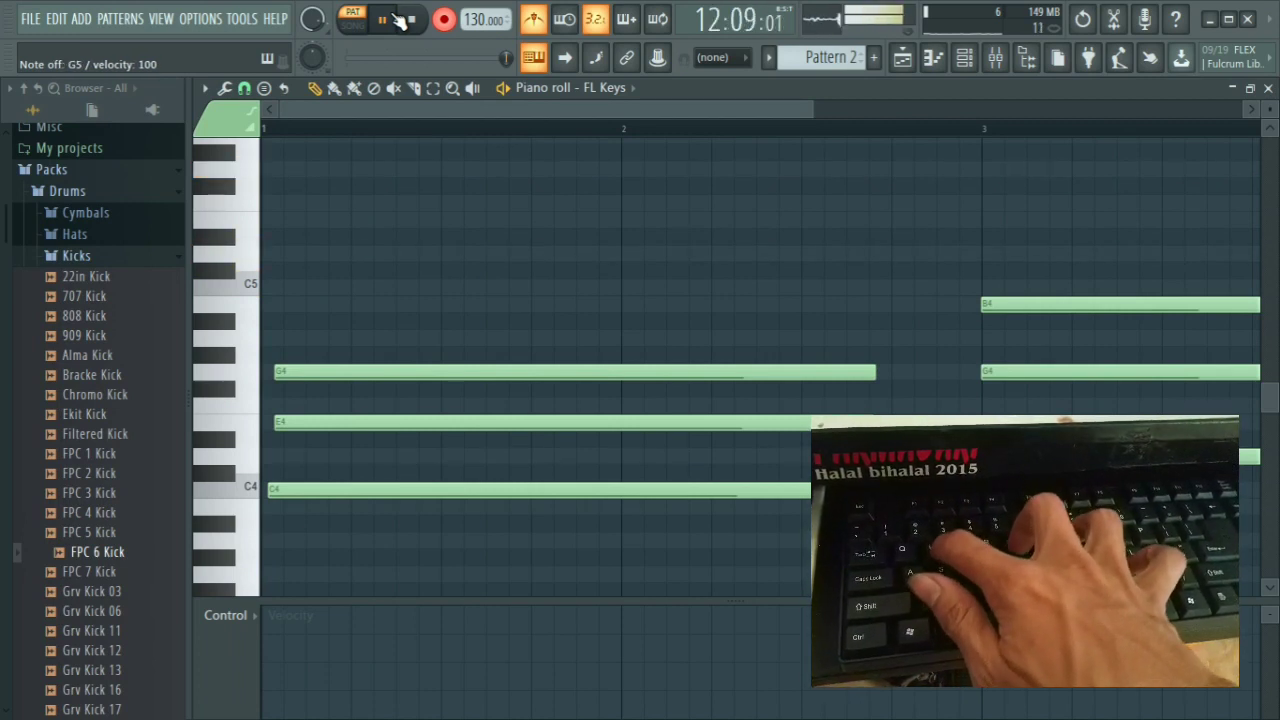
key("w")
key("t")
key("w")
key("t")
key("q")
key("r")
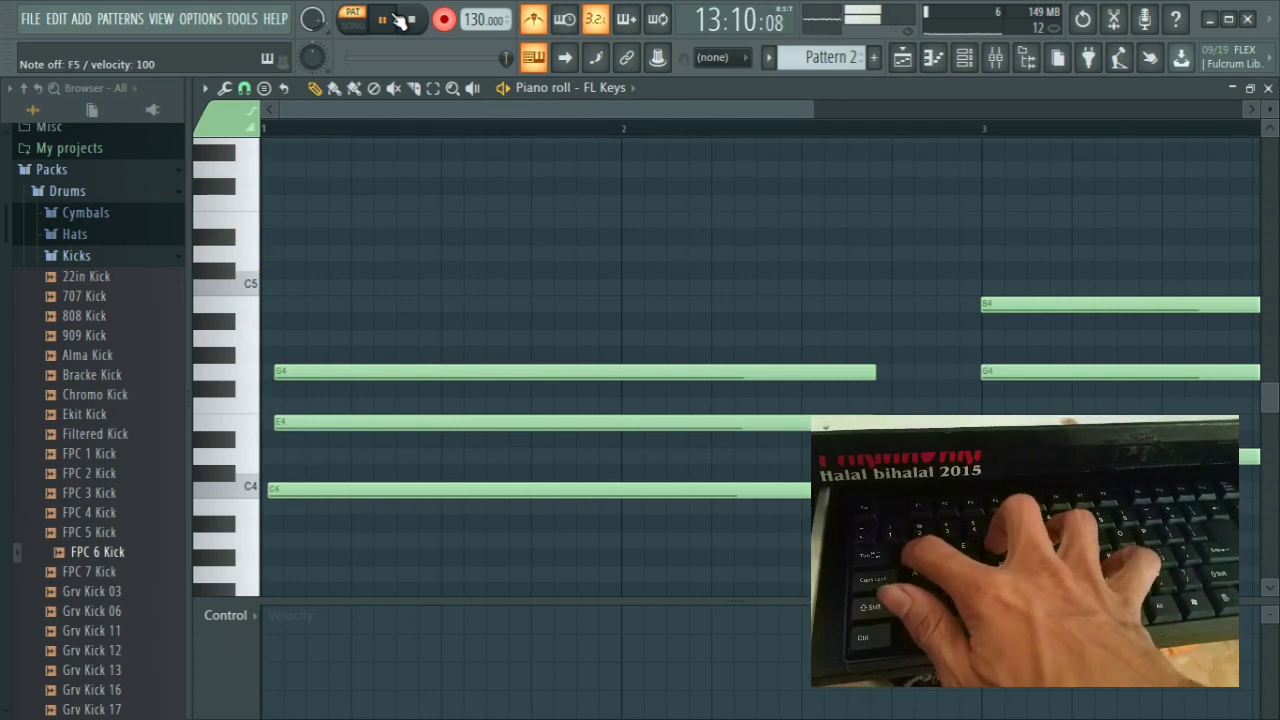
Record repeated C5-E5-G5, E5-A5 and D5-G5 chords in bars 14, 15 and 16, and stop the recording
key("e")
key("t")
key("t")
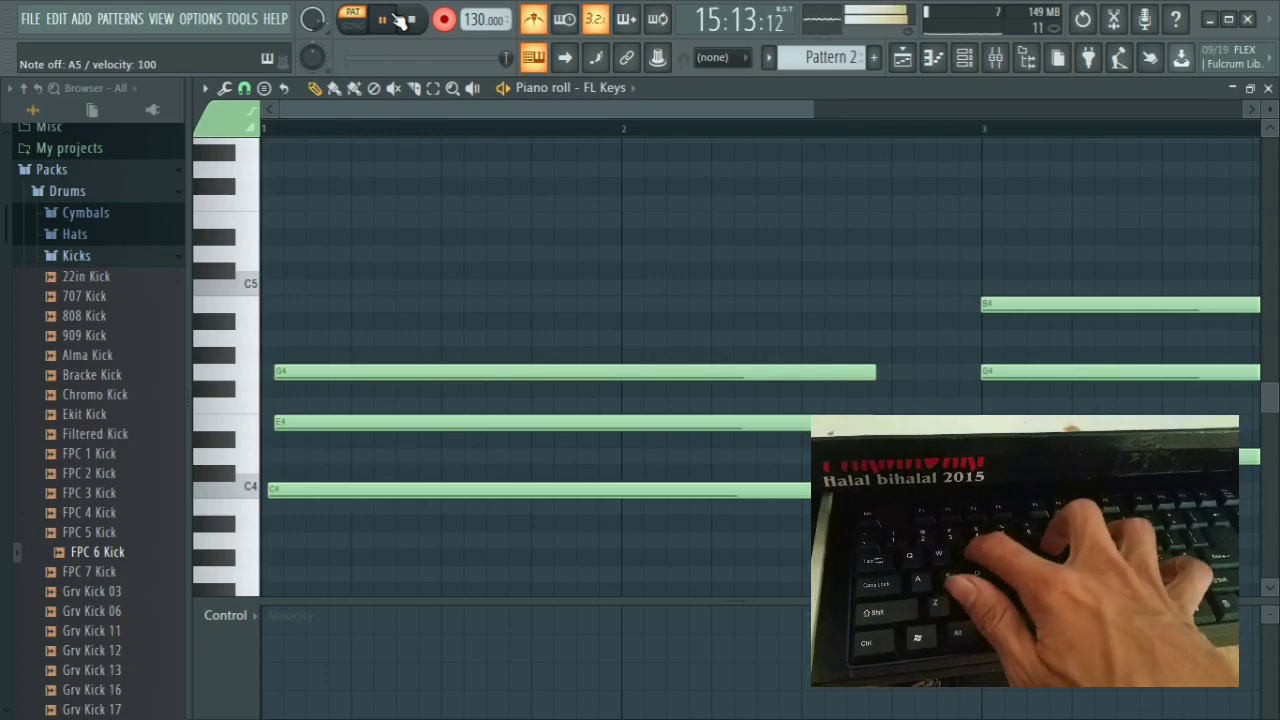
key("e")
key("y")
key("w")
key("t")
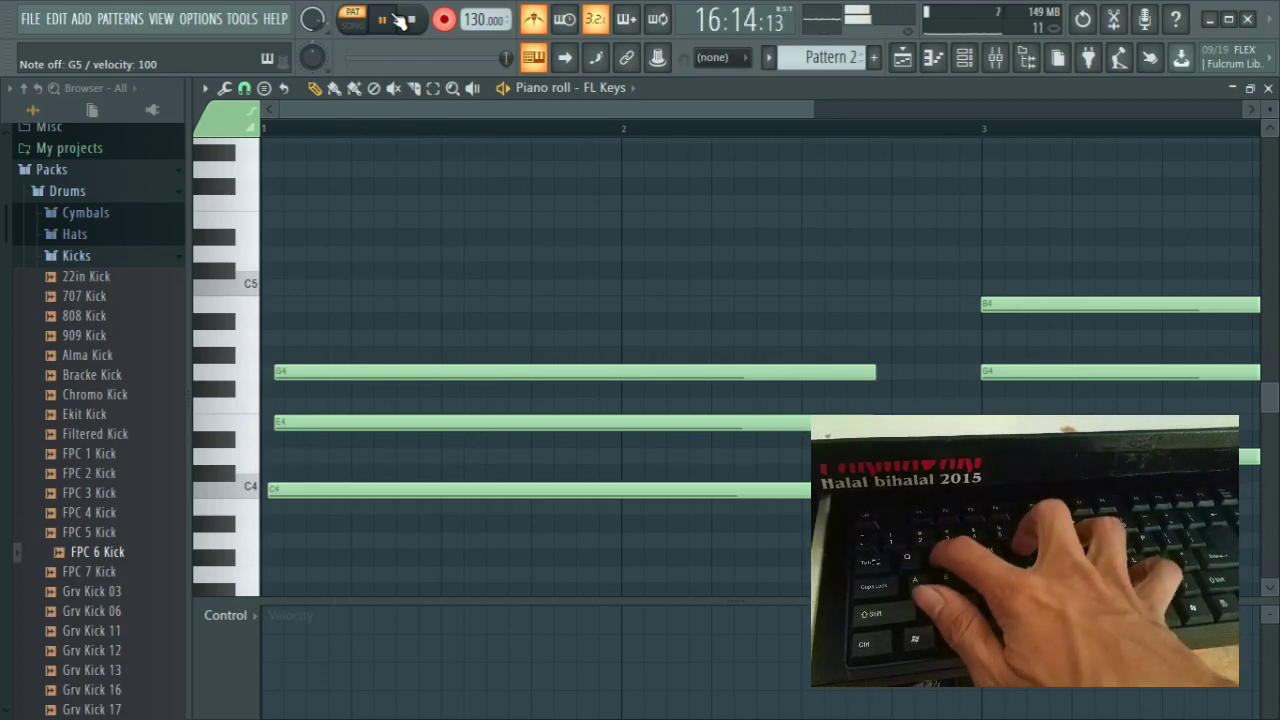
key("space")
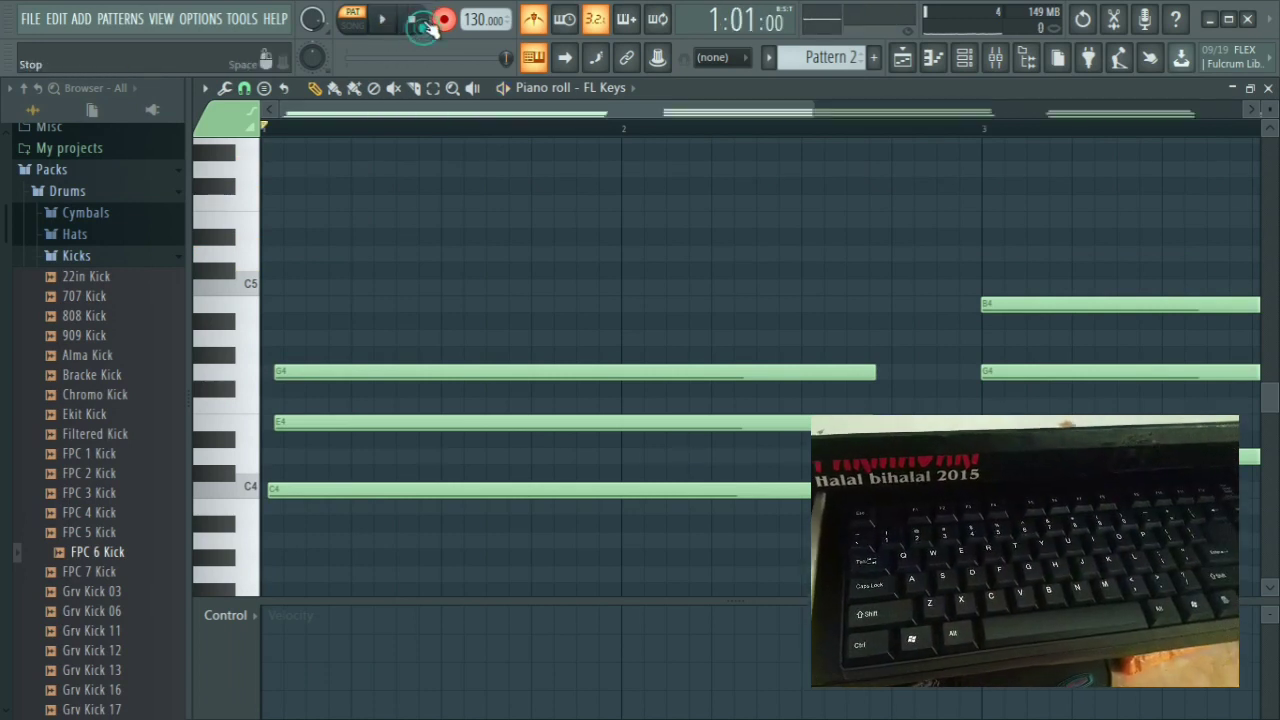
Quick quantize the recorded FL Keys notes and align the first E4 and G4 with the start of bar 1
left_click(225, 89)
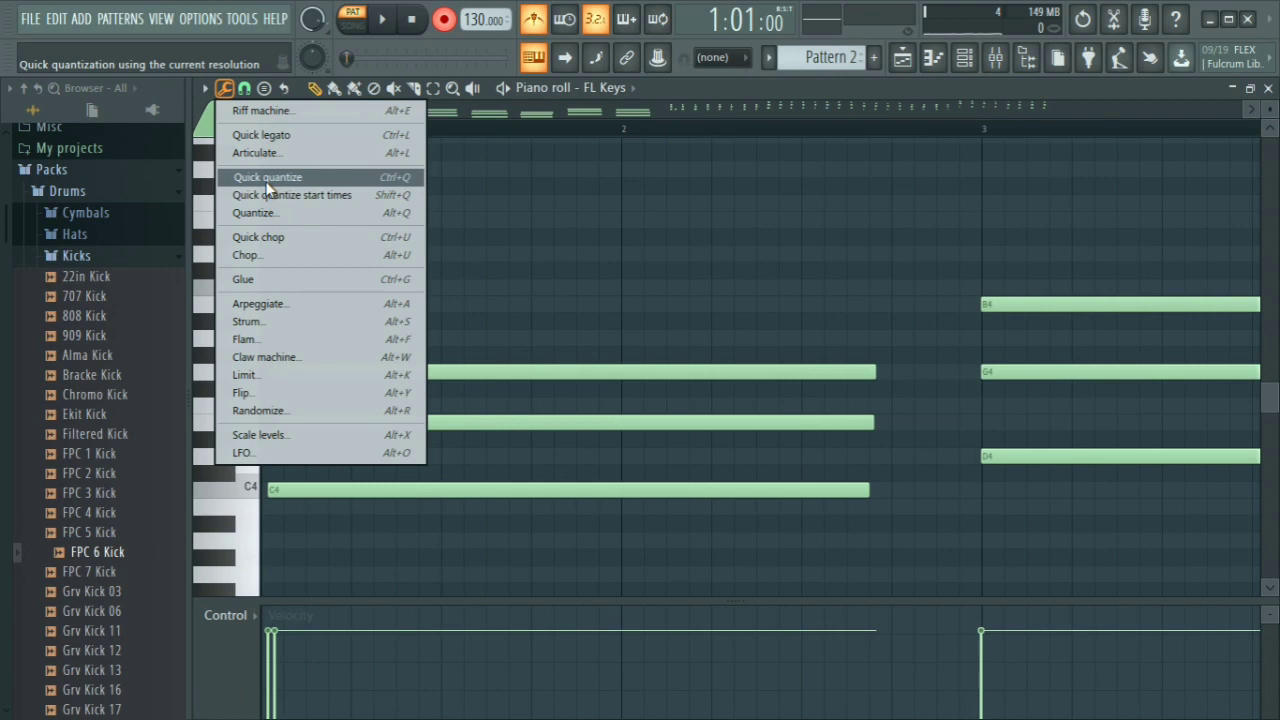
left_click(451, 172)
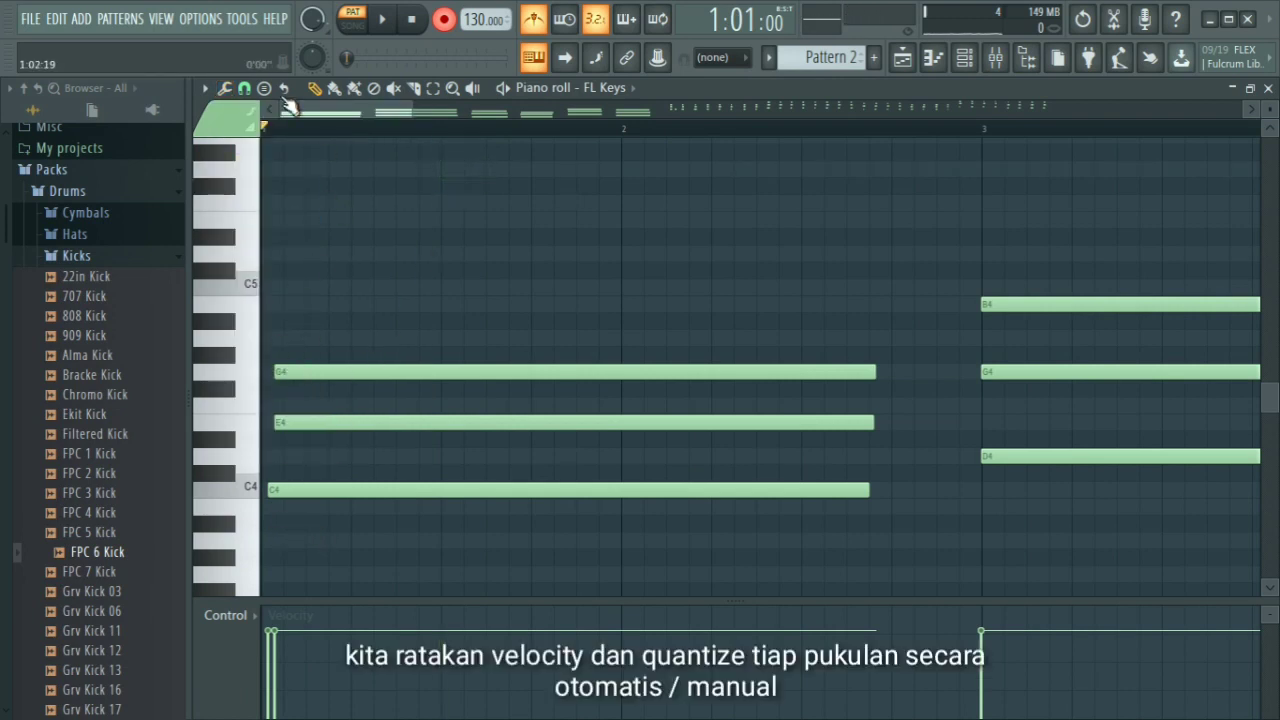
left_click(226, 88)
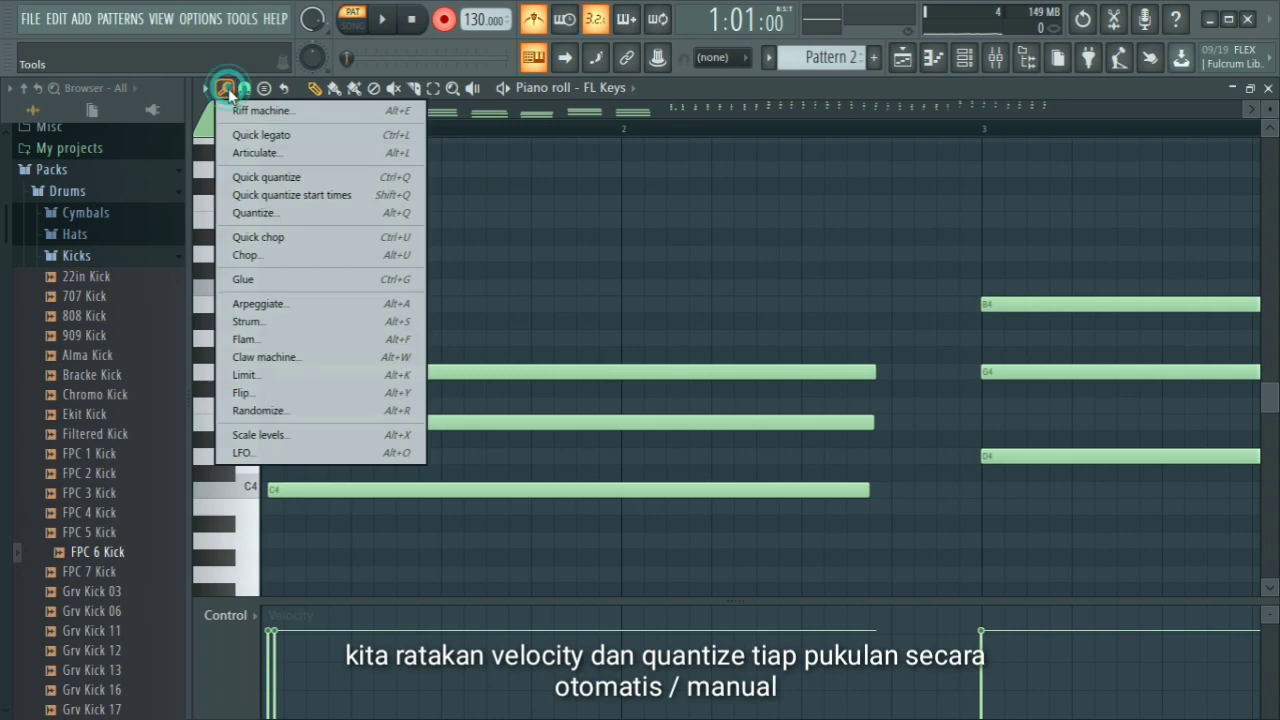
left_click(262, 177)
left_click_drag(334, 425, 312, 422)
left_click_drag(331, 373, 309, 373)
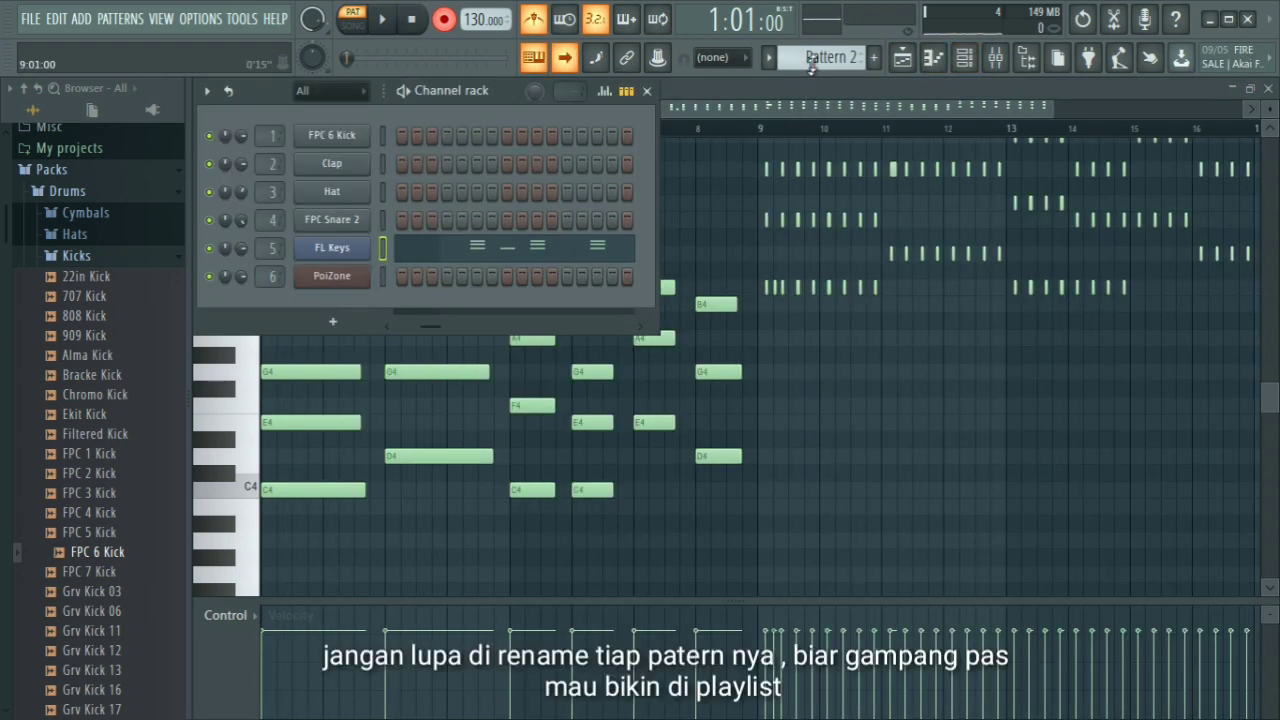
Rename Pattern 2 as rytm
left_click(817, 56)
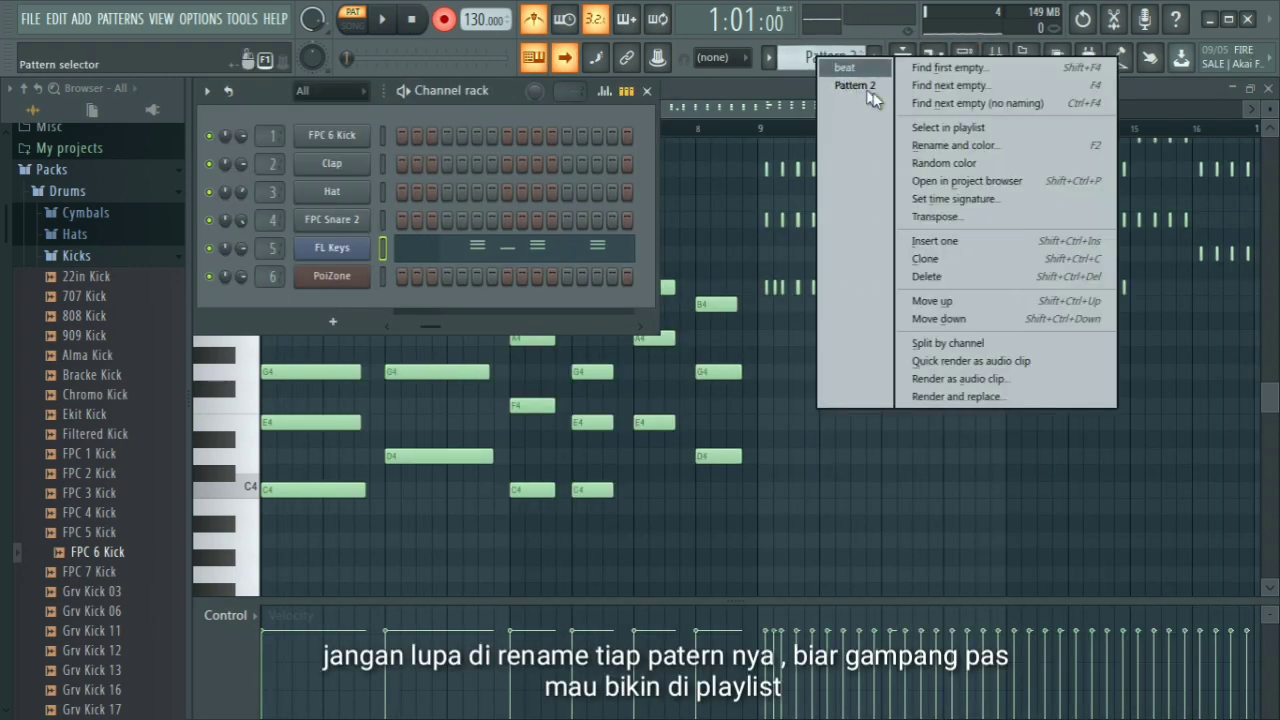
left_click(946, 145)
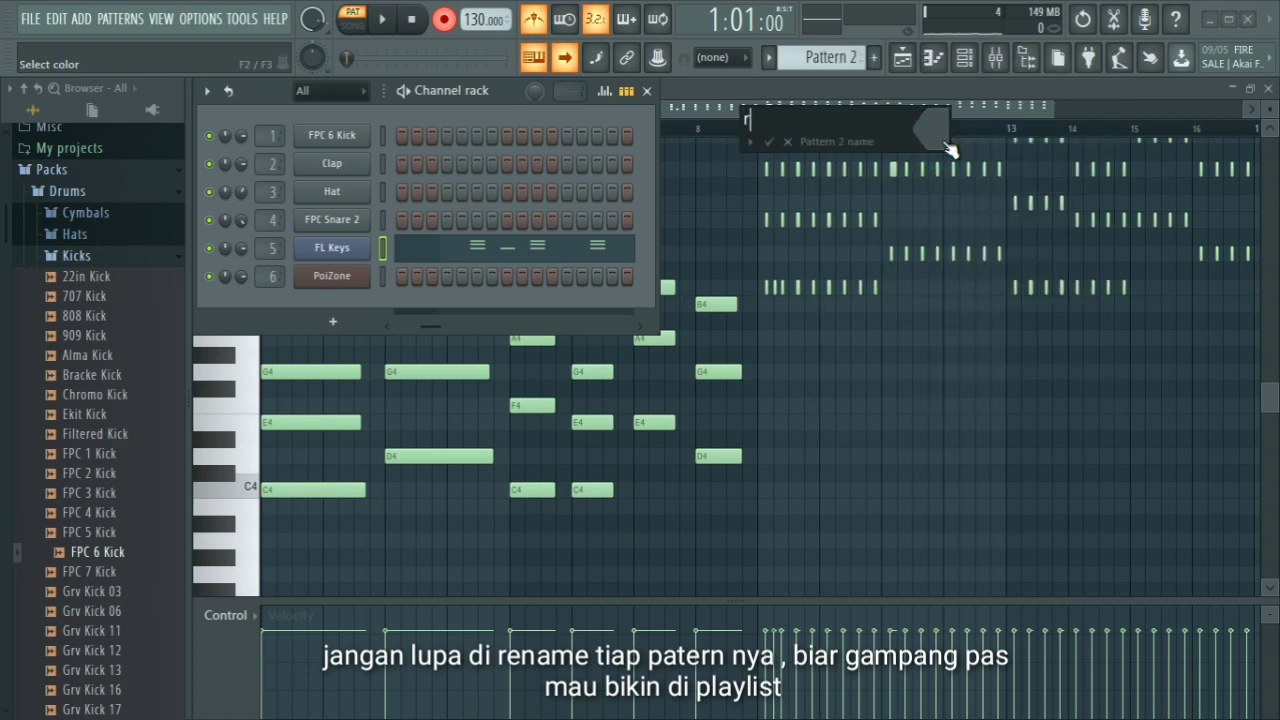
type("rytm")
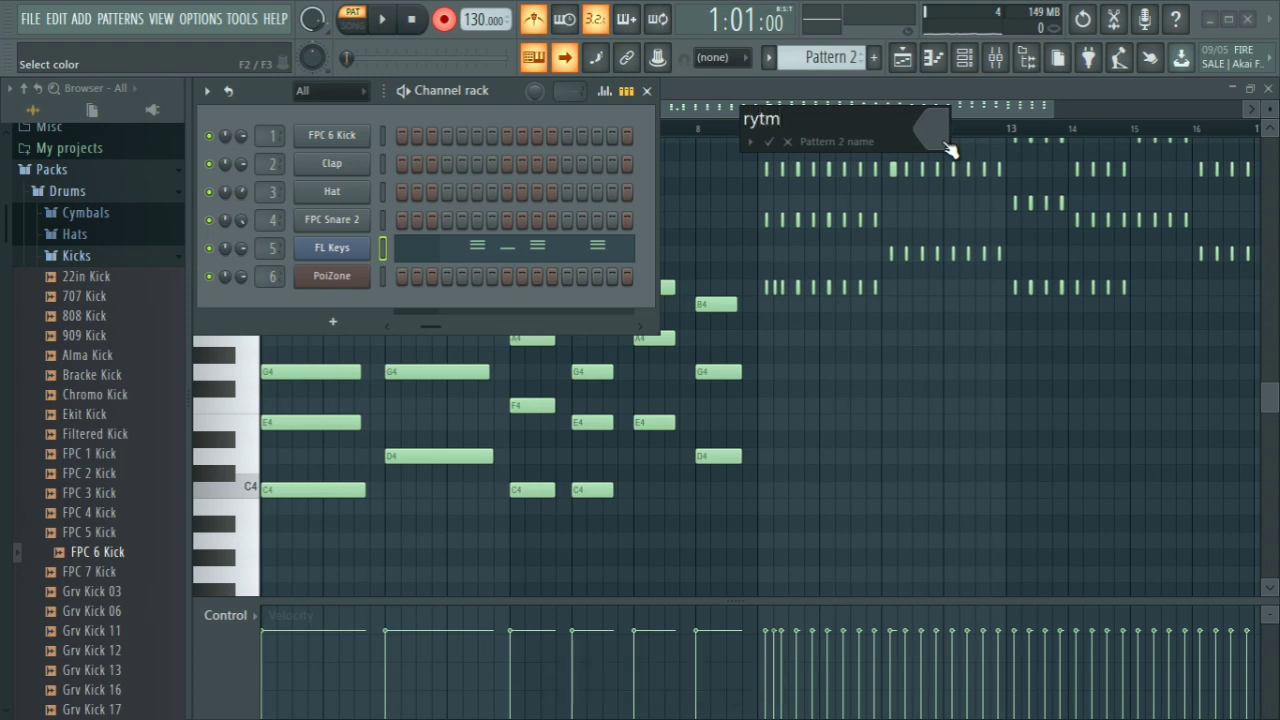
key("Return")
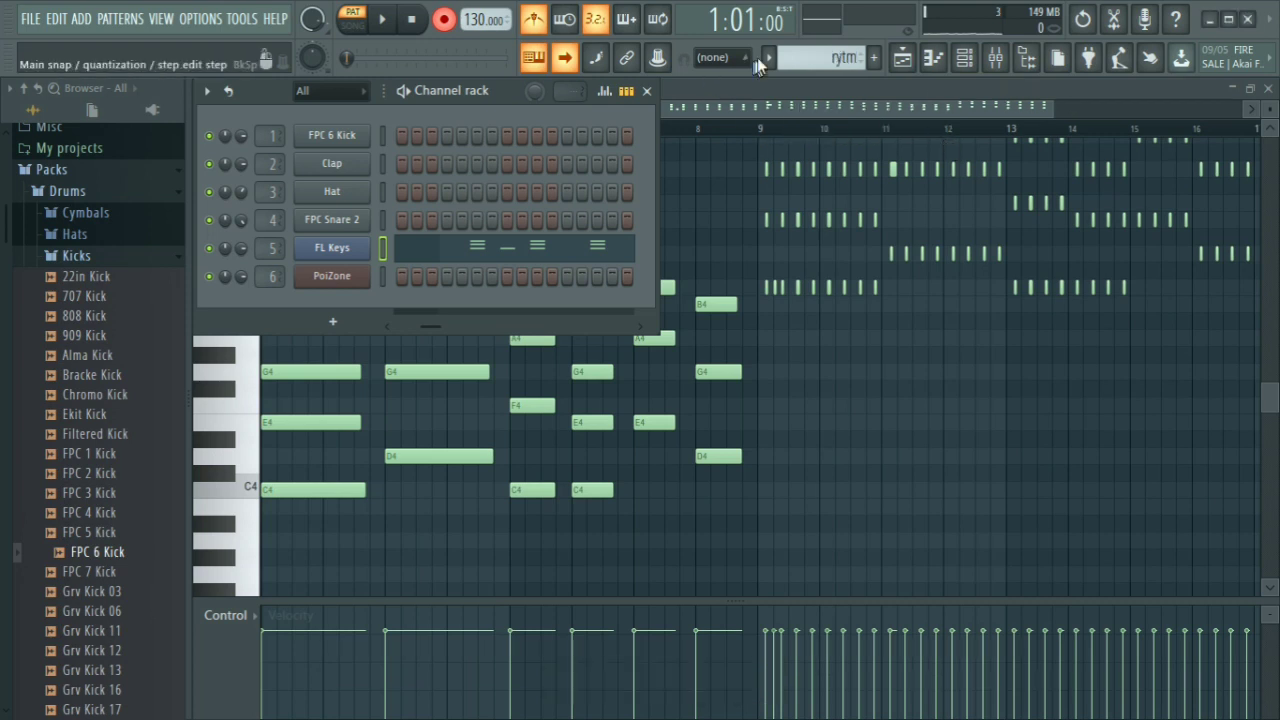
Switch to the empty Pattern 3 and select the PoiZone channel, with its plugin window closed
scroll(841, 55, "down", 1)
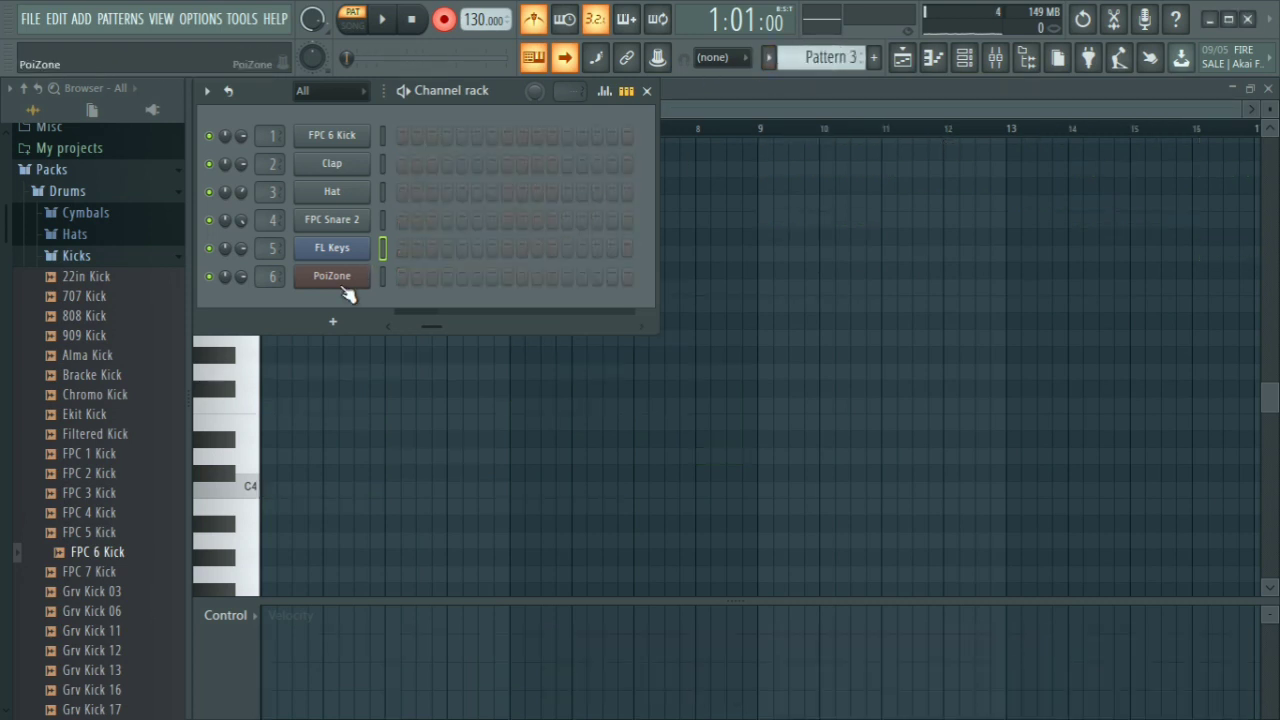
left_click(341, 284)
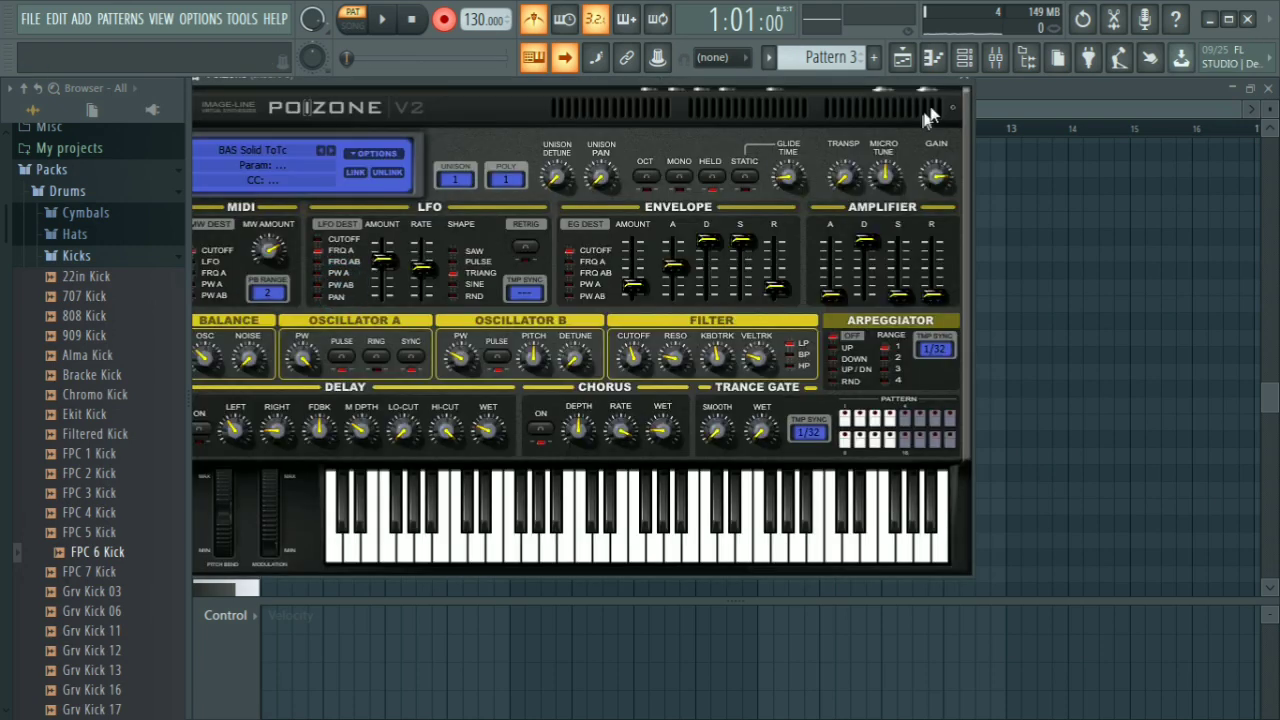
left_click(963, 79)
Start recording the PoiZone bass with sustained C5 in bars 1–2, G5 in bars 3–4, then F5, C5, A5 and G5 in bars 5 to 8
left_click(383, 20)
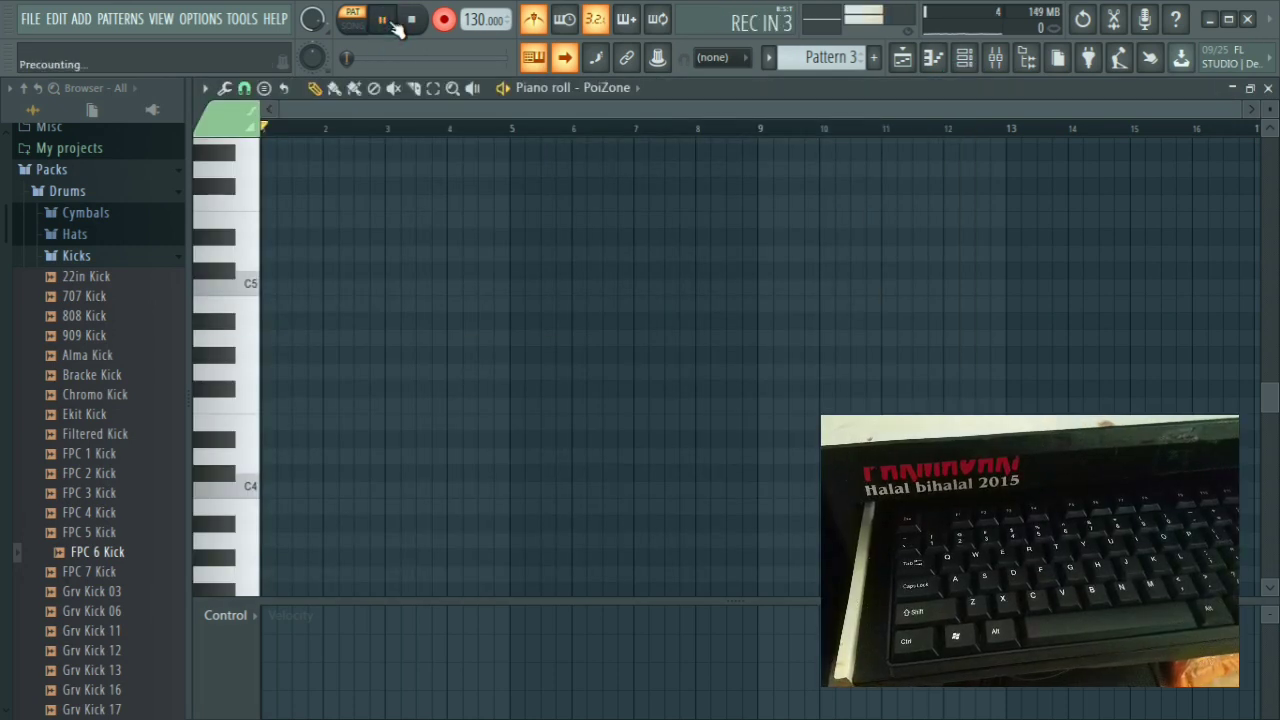
key("q")
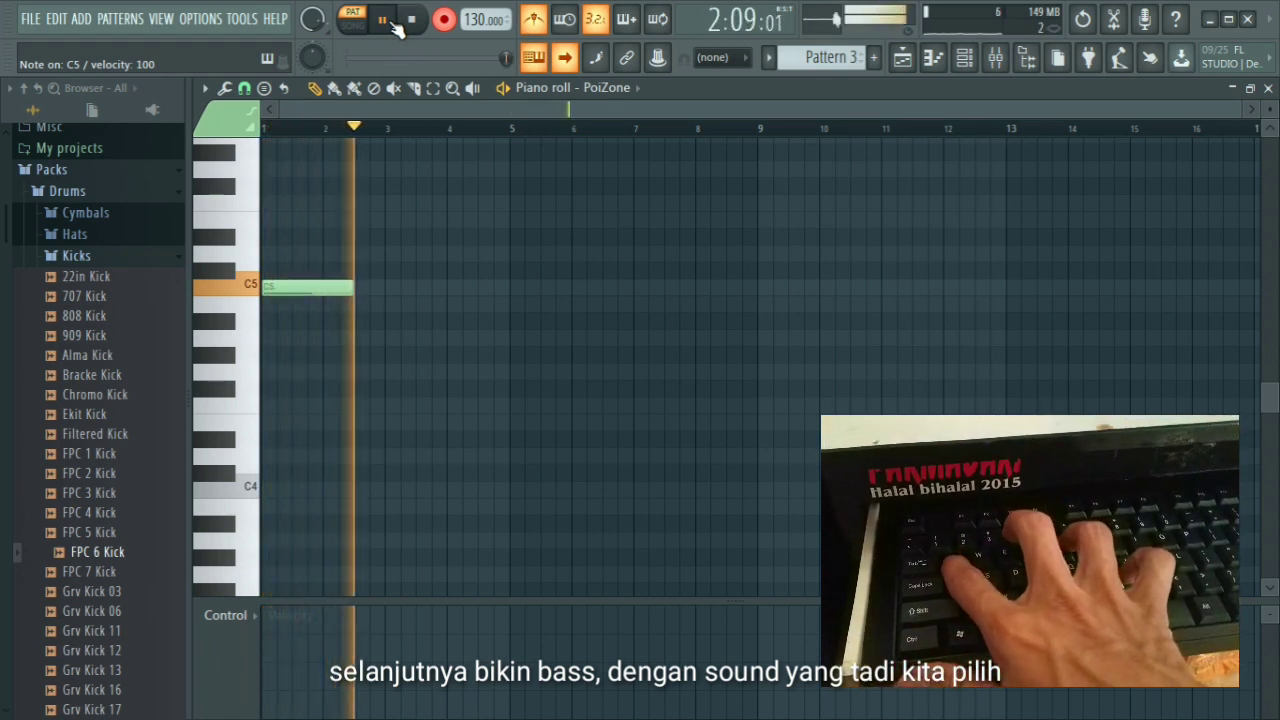
key("t")
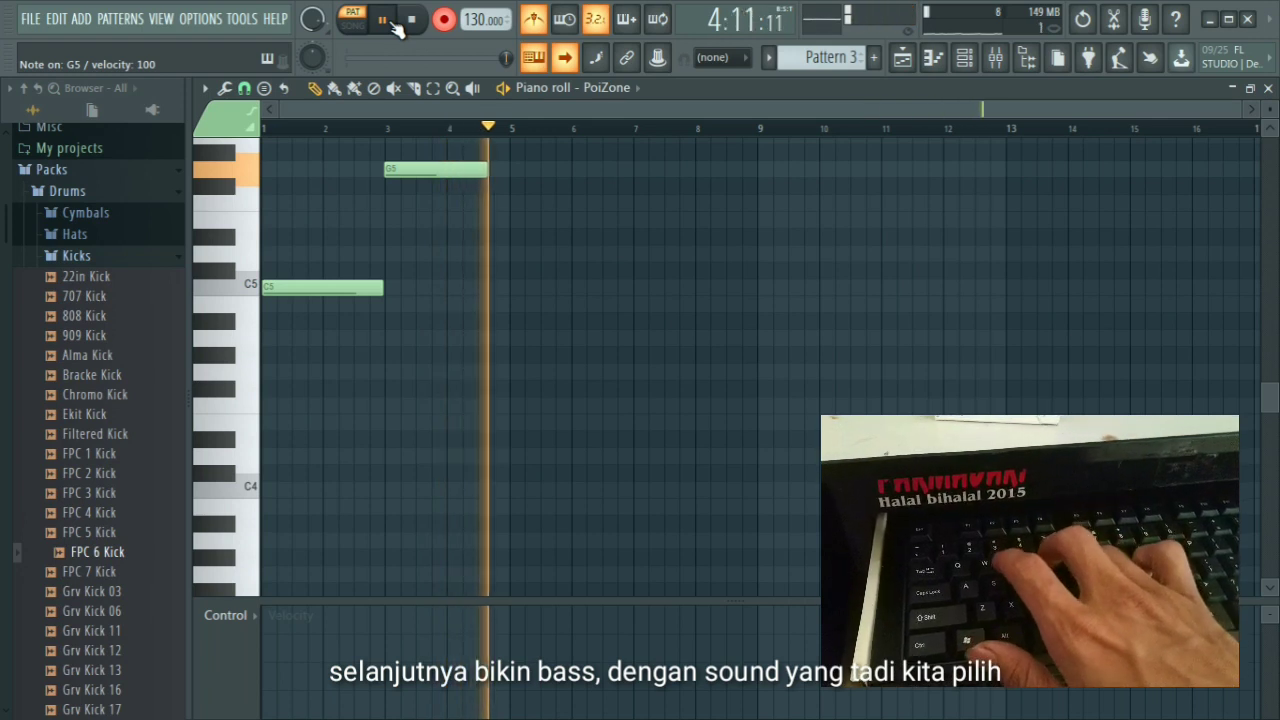
key("r")
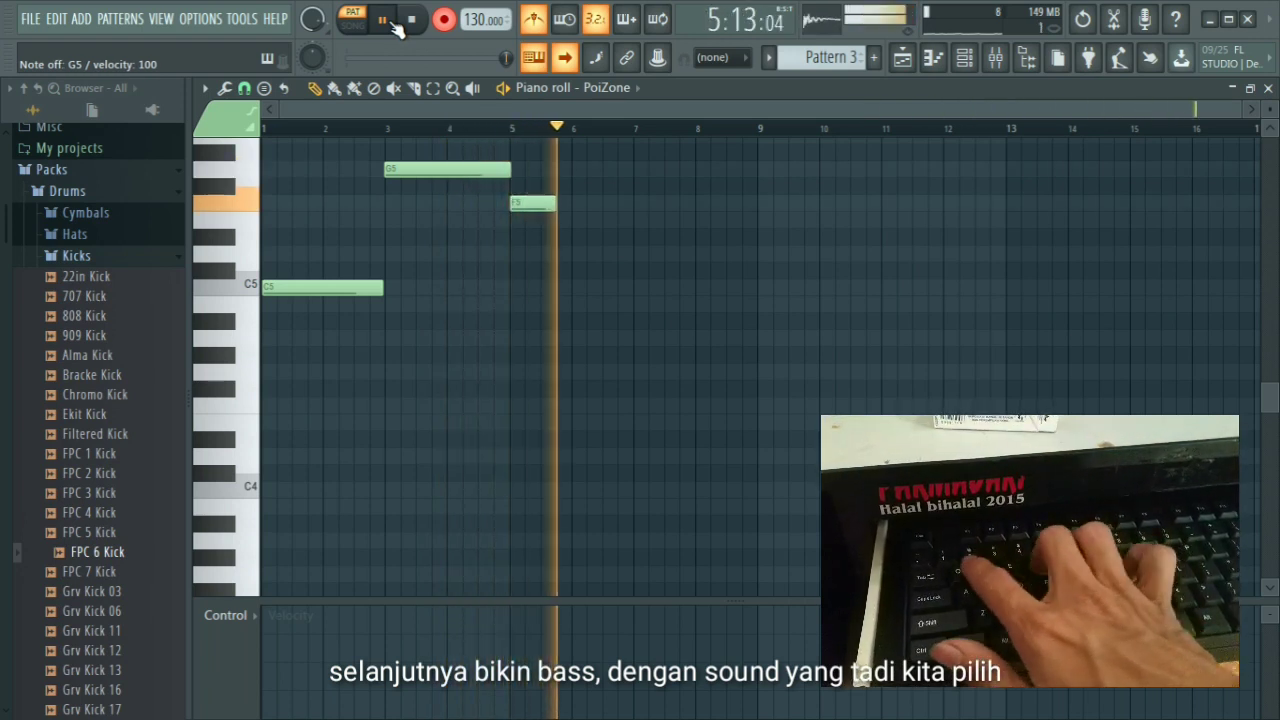
key("q")
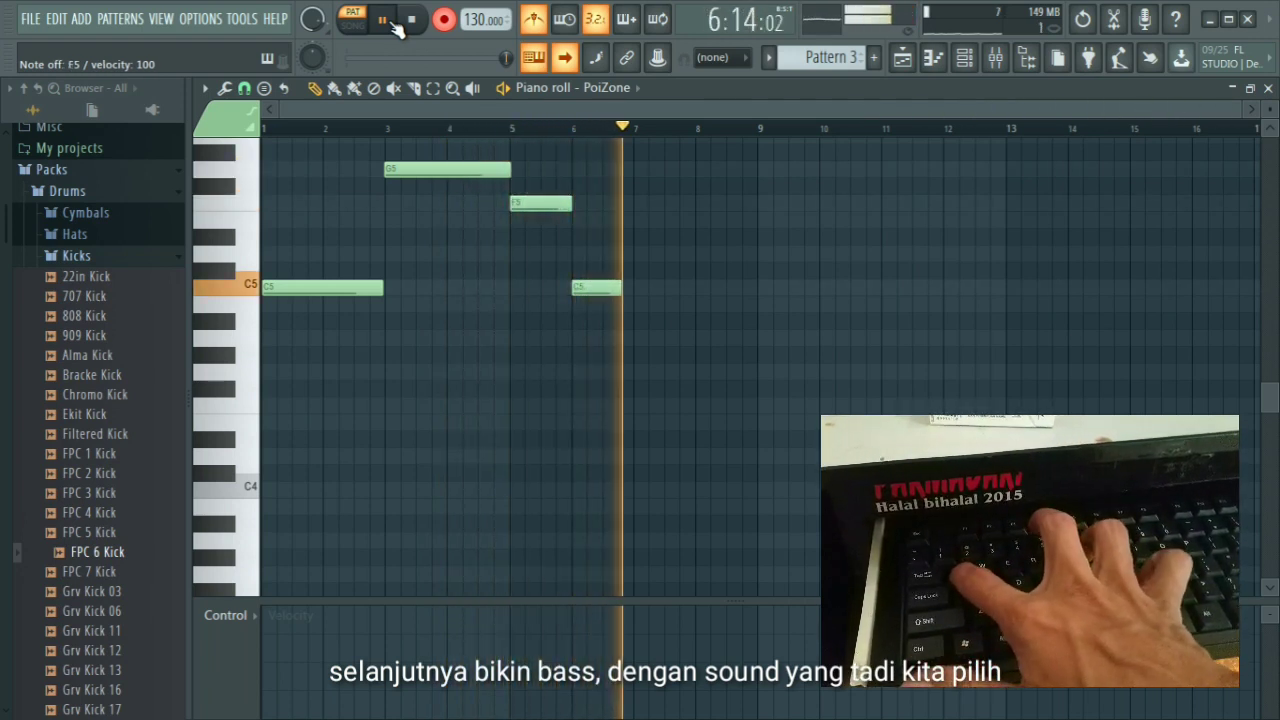
key("y")
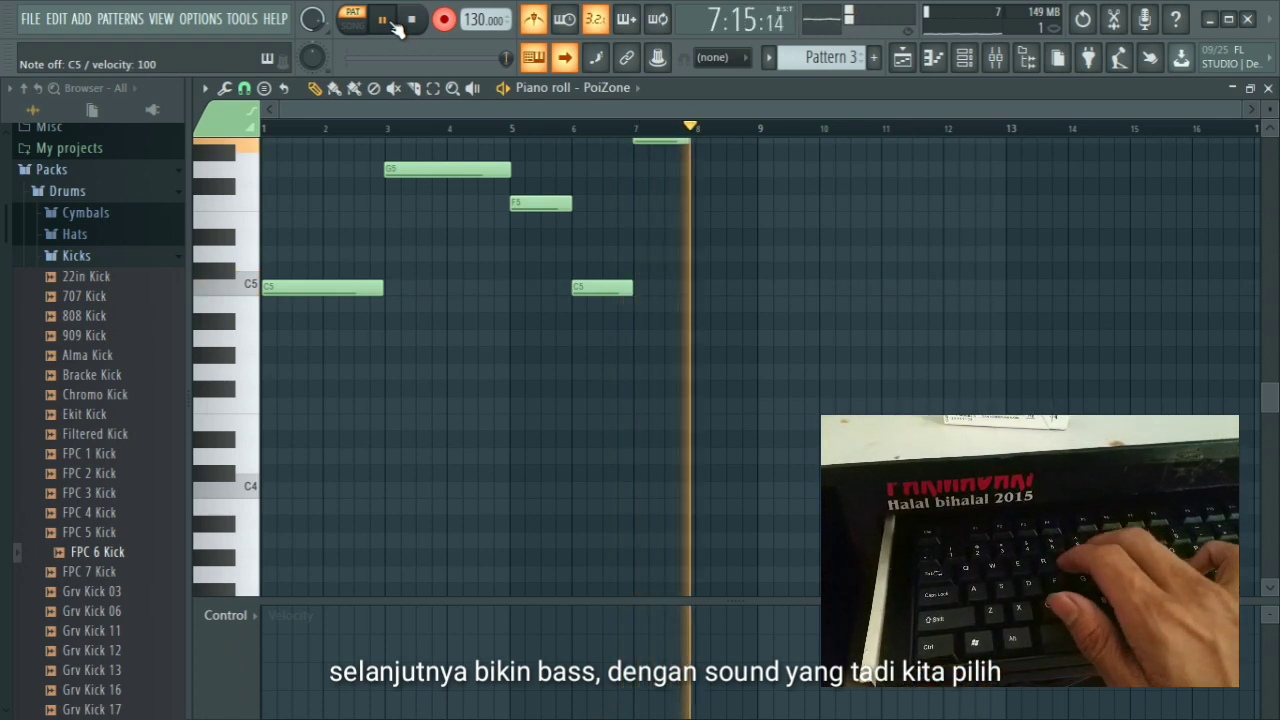
key("t")
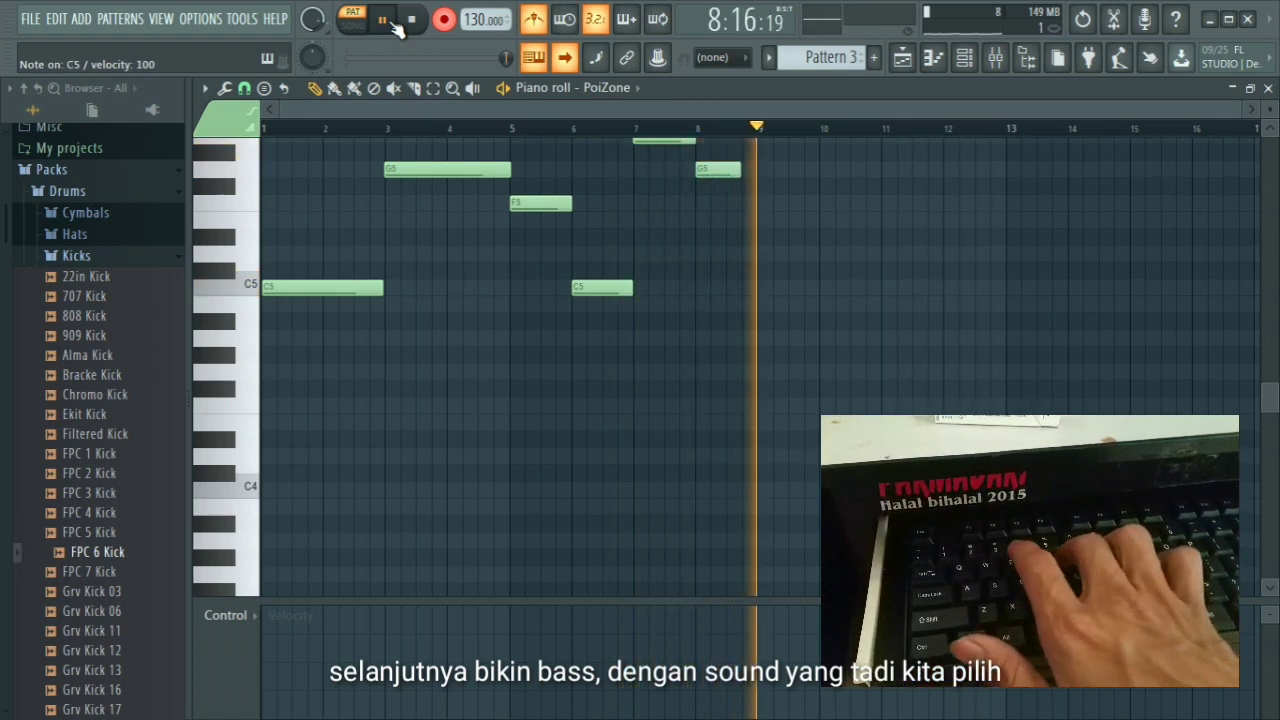
Record short C5-G5-G5 bass notes in bars 9 and 10 of Pattern 3
key("q")
key("t")
key("t")
key("q")
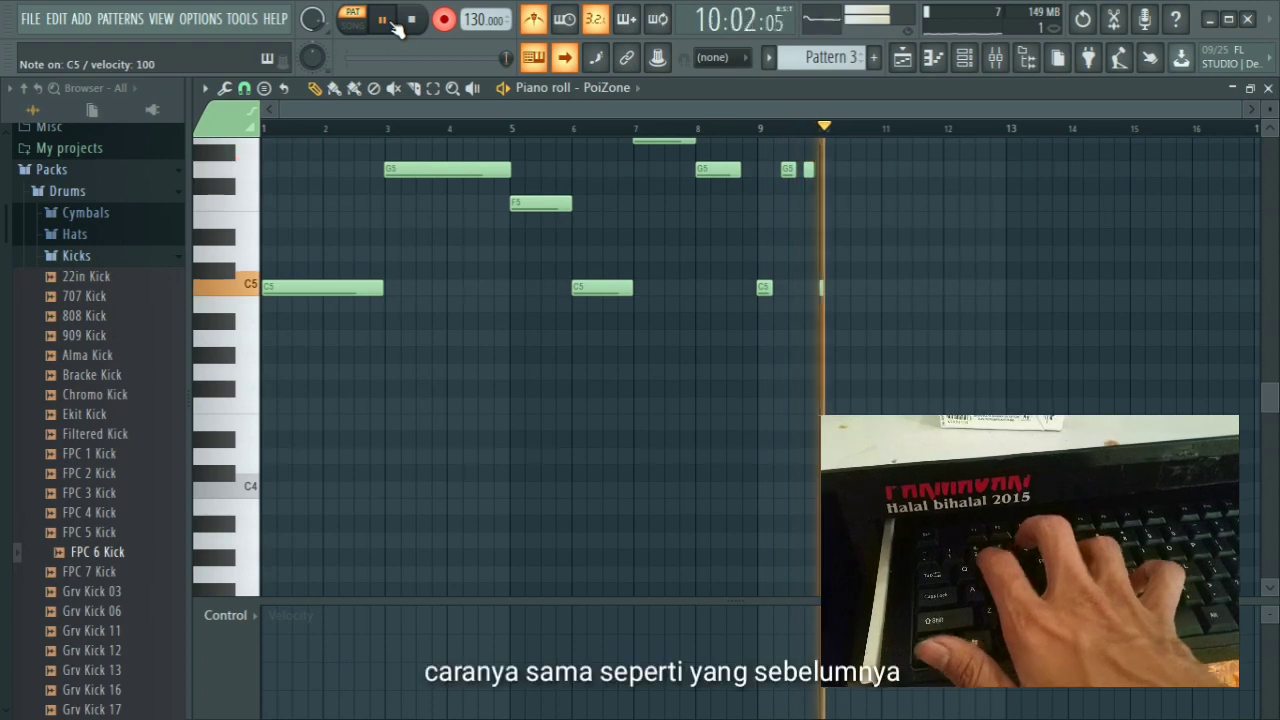
key("t")
key("t")
Record short G4-D5-D5 bass notes in bars 11 and 12 of Pattern 3
key("b")
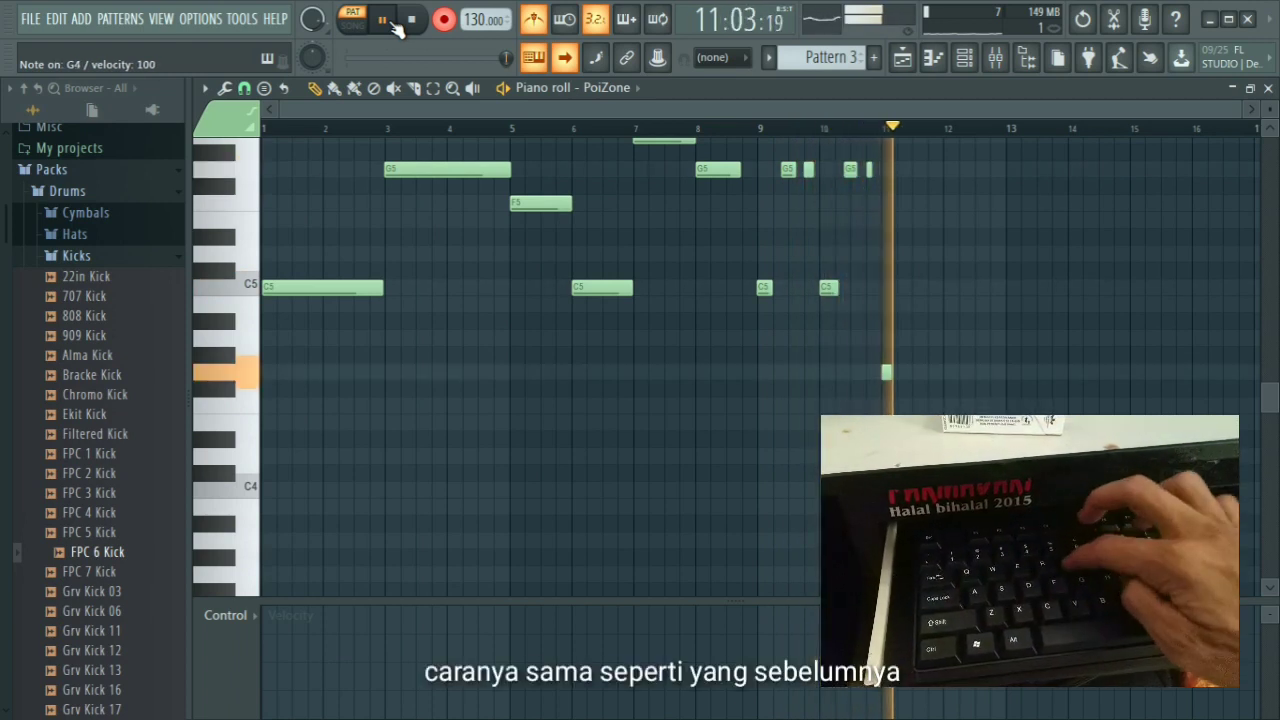
key("w")
key("w")
key("b")
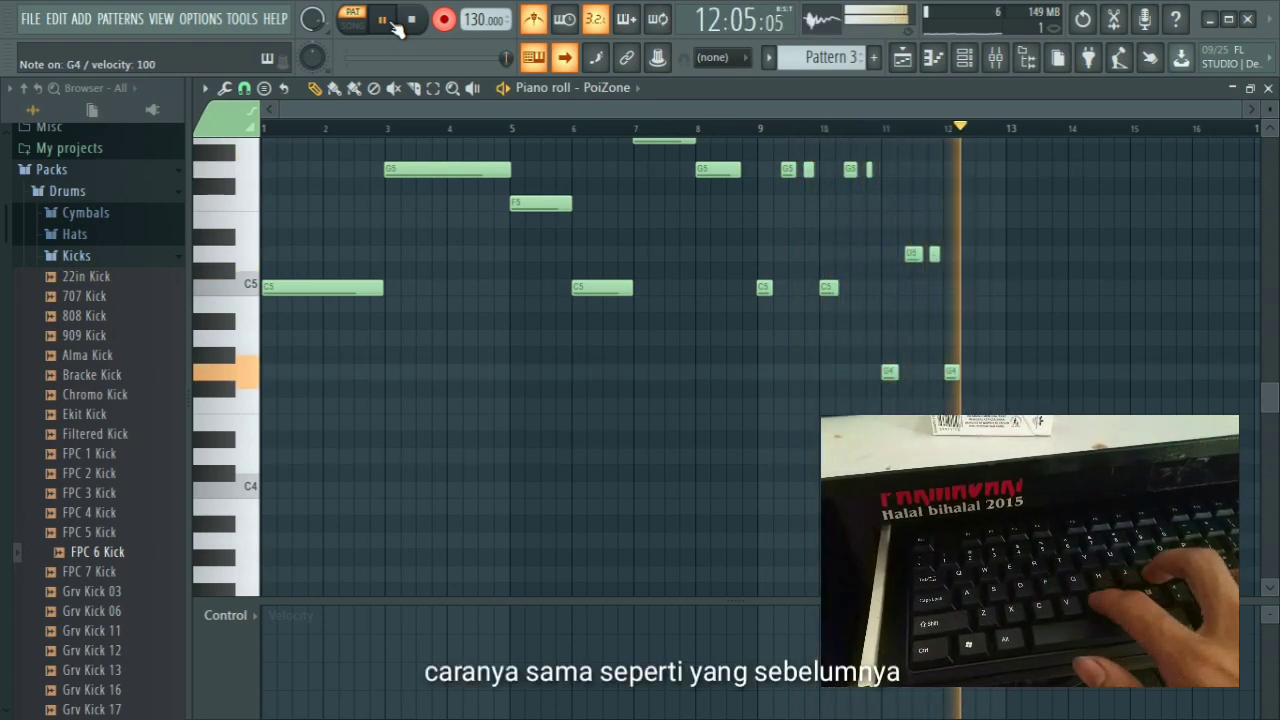
key("w")
key("w")
Record F4-C5-C5 in bar 13, C5-E5-G5 in bar 14, A5 in bar 15 and G5 in bar 16, and stop the recording
key("v")
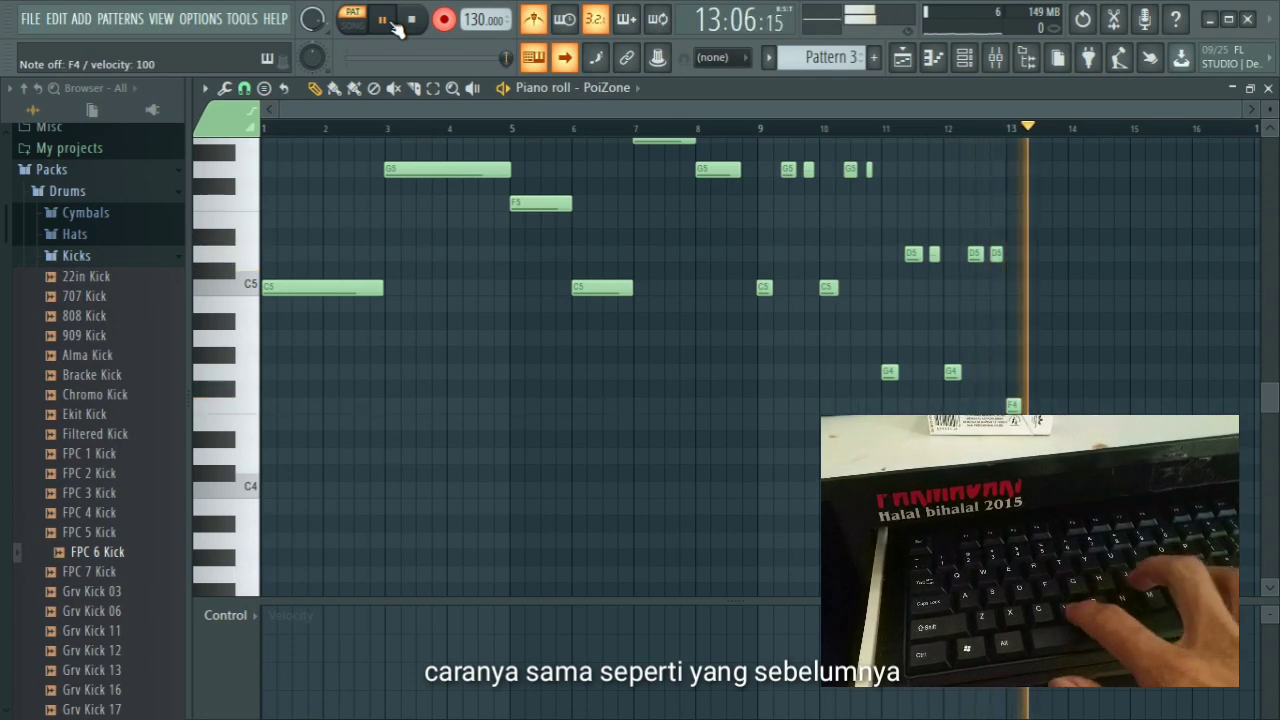
key("q")
key("q")
key("q")
key("e")
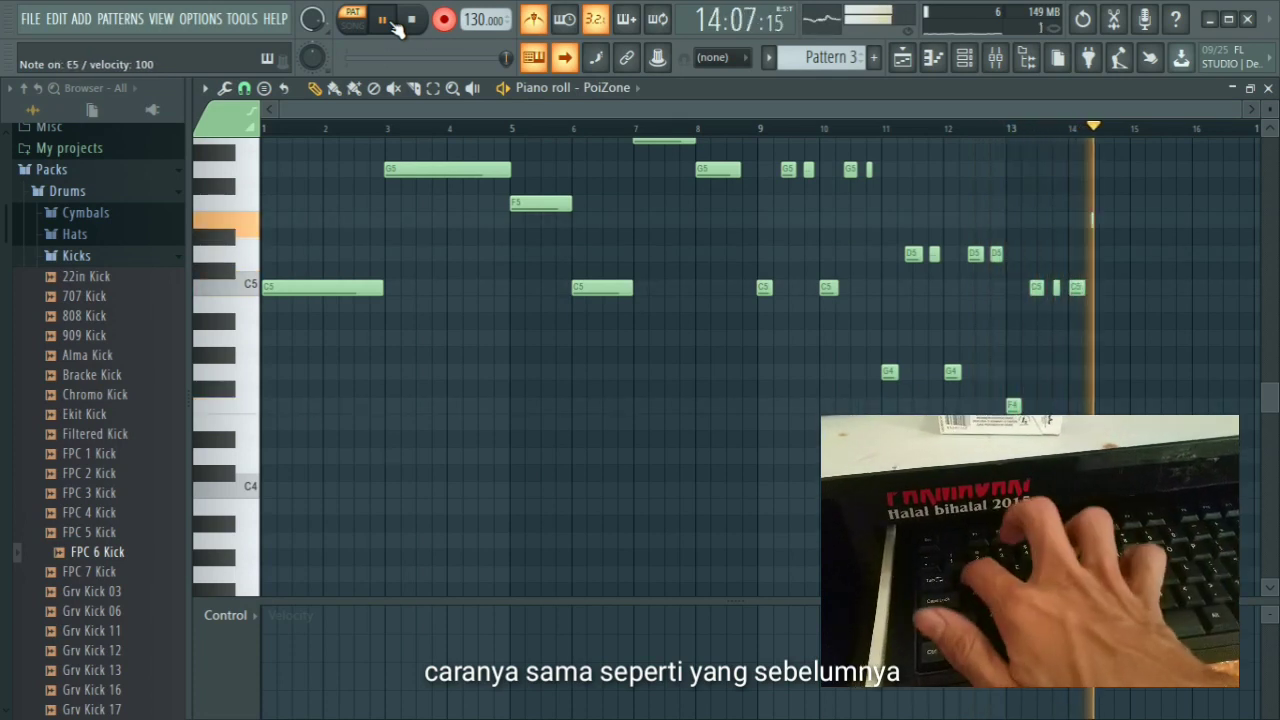
key("t")
key("y")
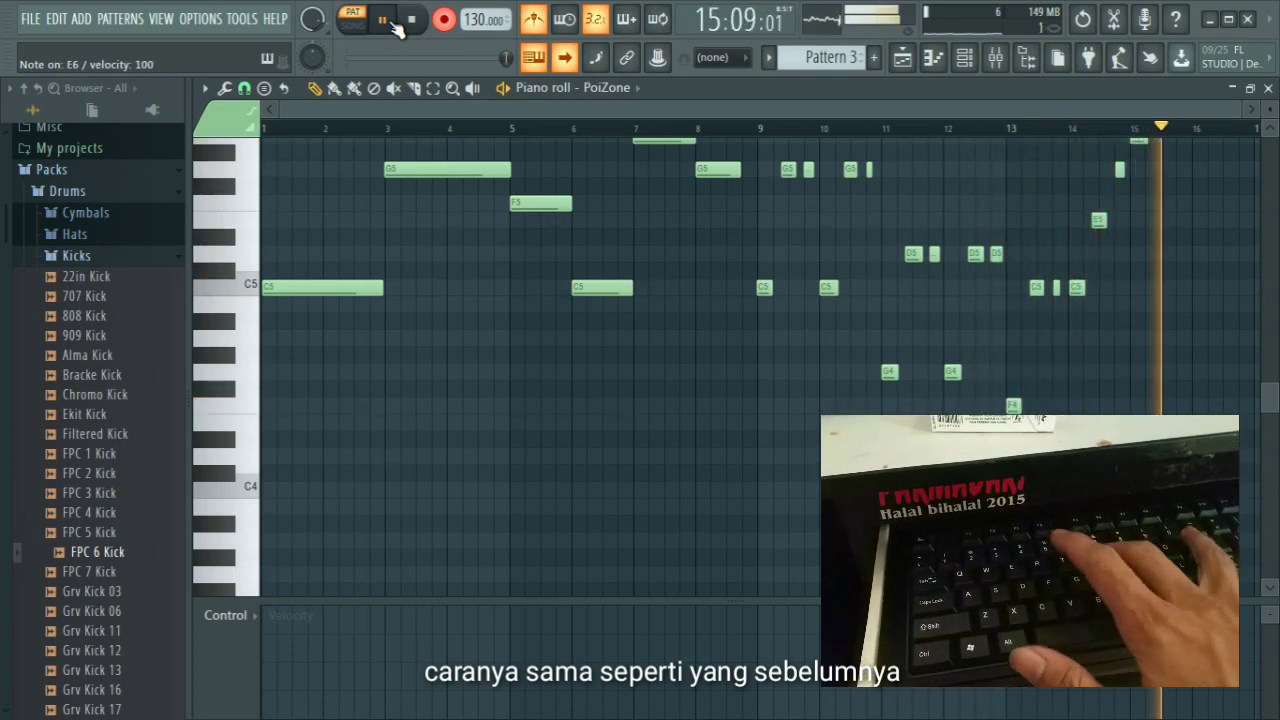
key("t")
key("o")
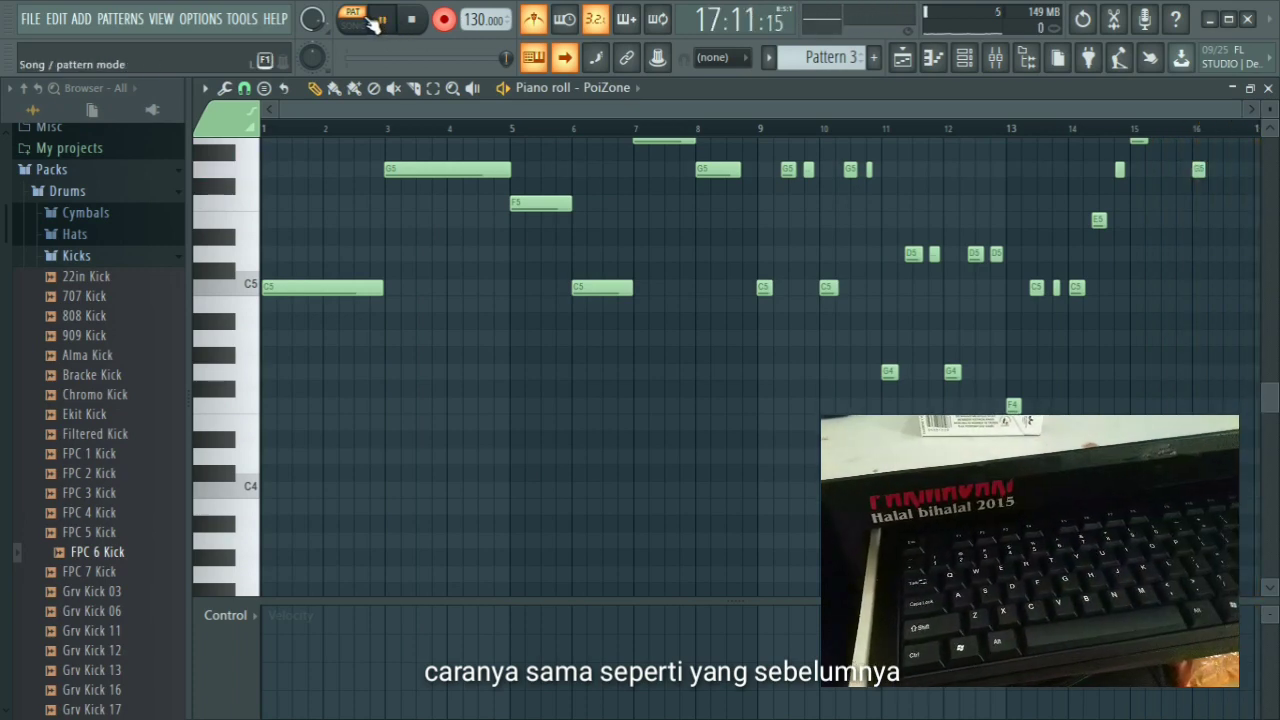
left_click(412, 20)
Add a second PoiZone channel for the lead and browse the presets in its Default bank
left_click(82, 18)
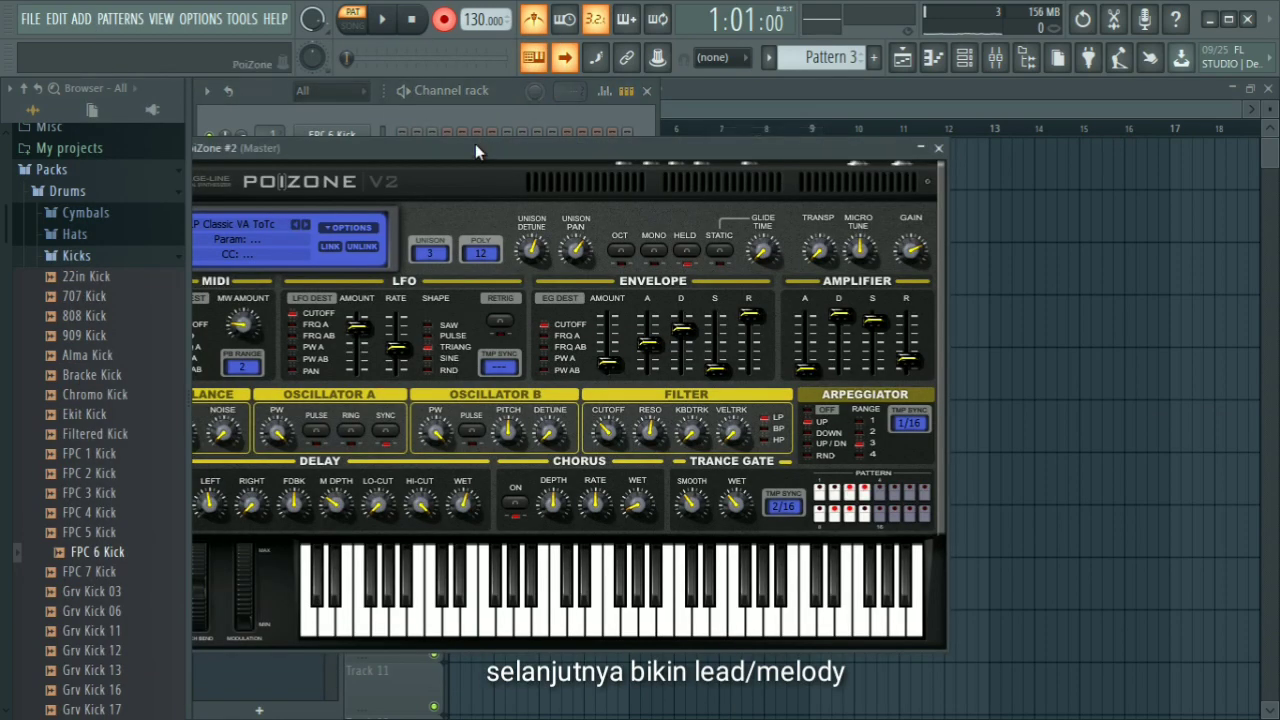
left_click_drag(475, 144, 679, 158)
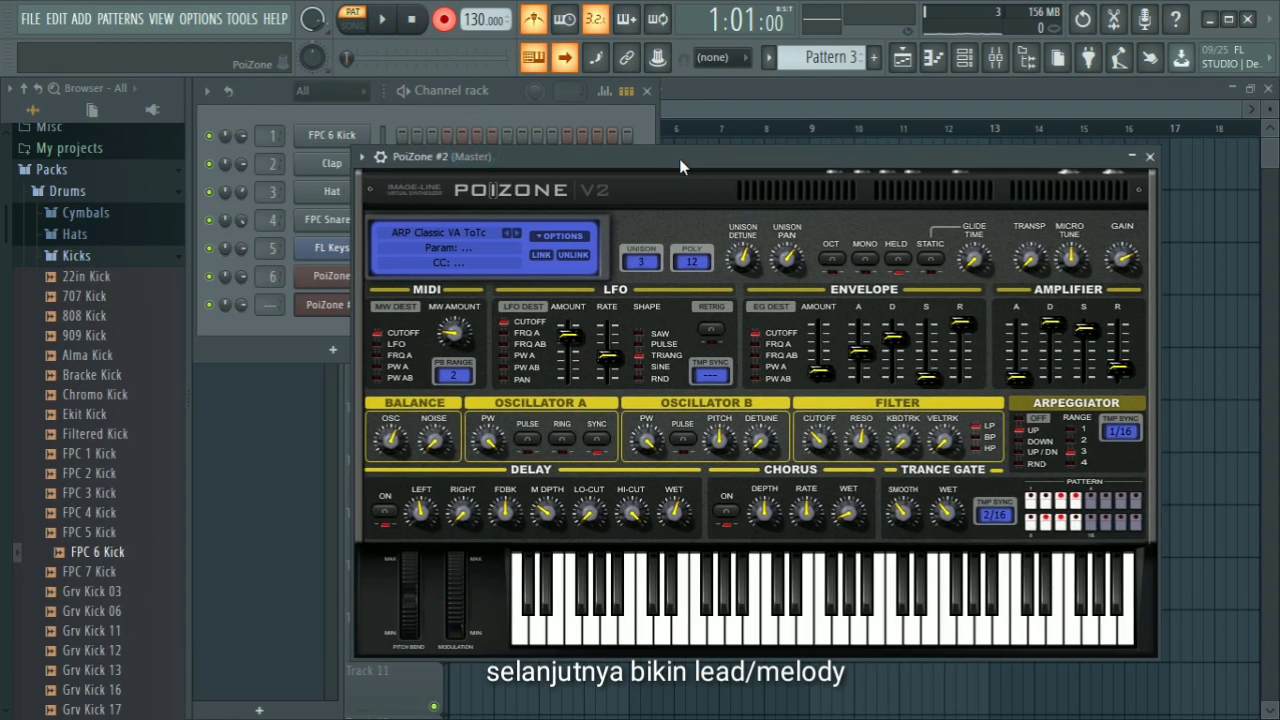
left_click(446, 231)
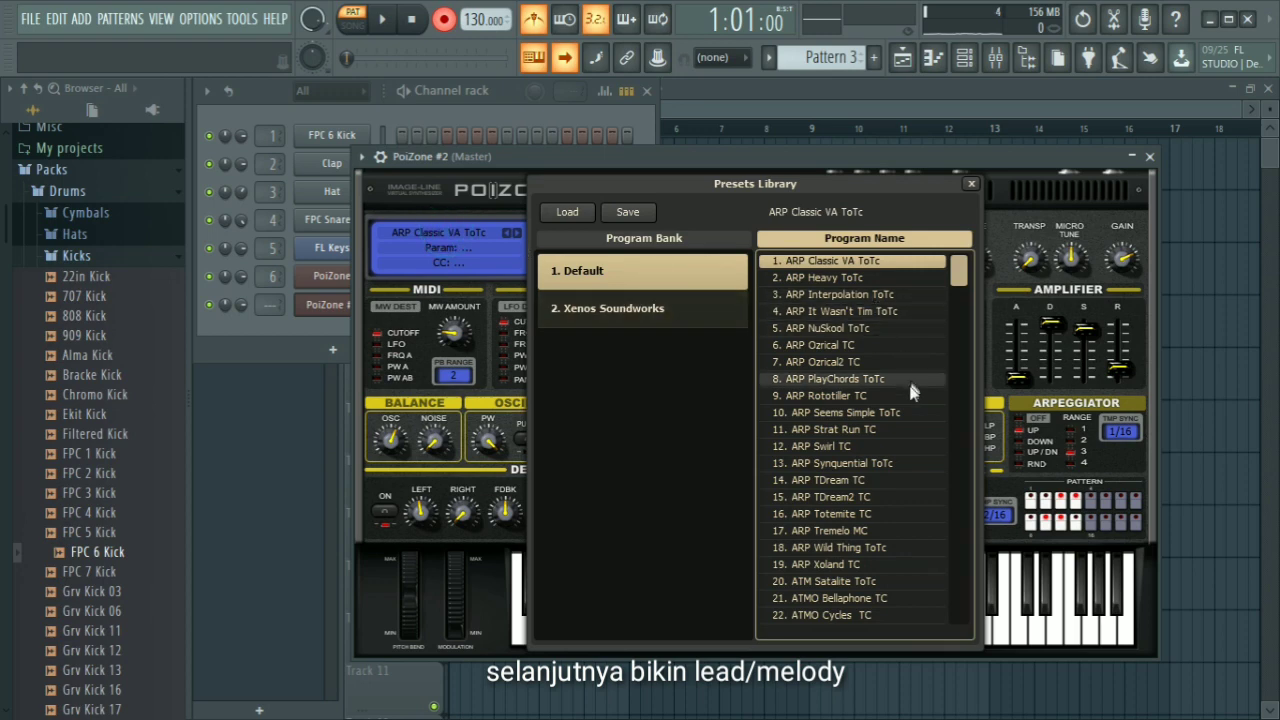
scroll(891, 395, "down", 10)
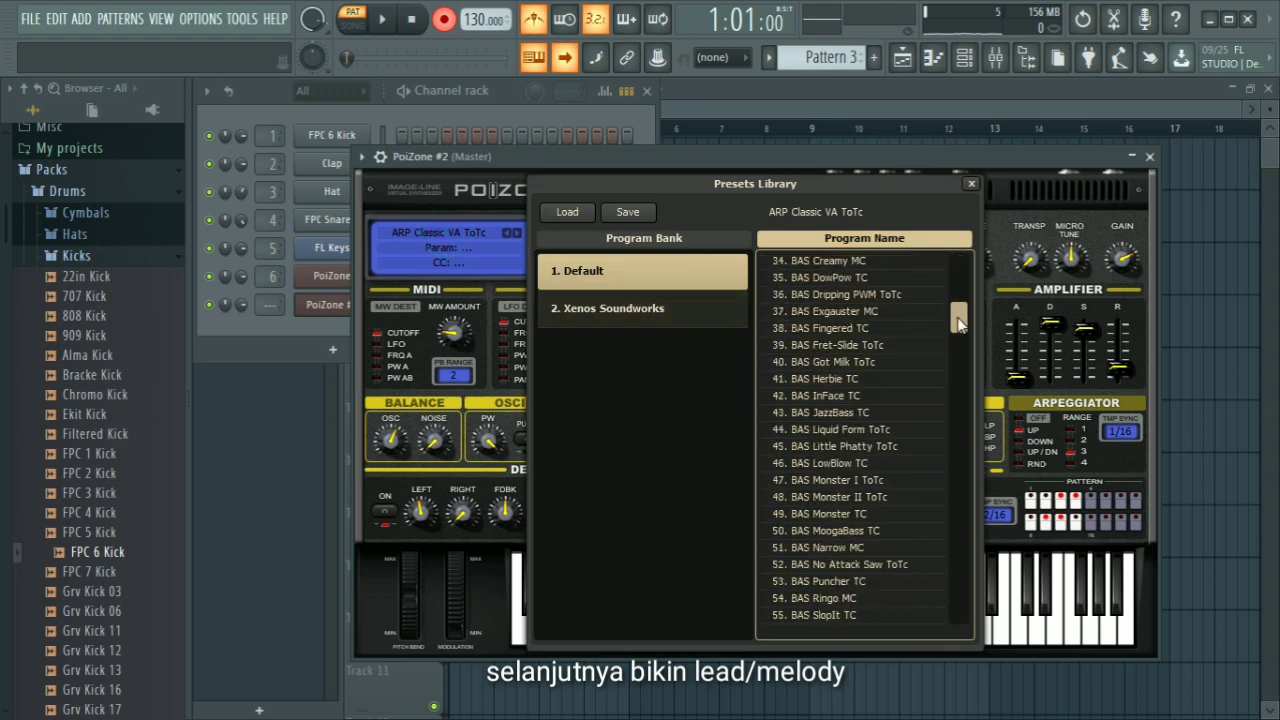
left_click_drag(958, 320, 958, 350)
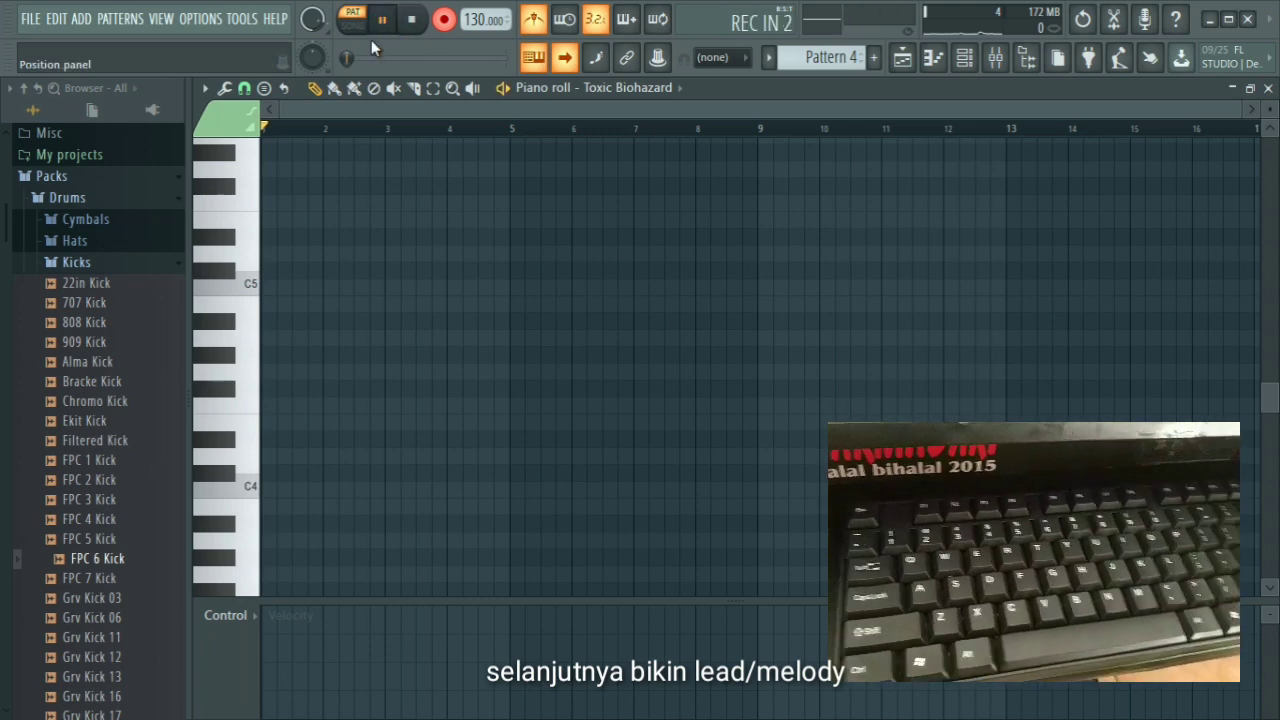
Record the Toxic Biohazard lead in Pattern 4, playing E5-G5-C6, E5-F5-G5-C6 and A5-G5 phrases across bars 1 to 5
key("space")
key("t")
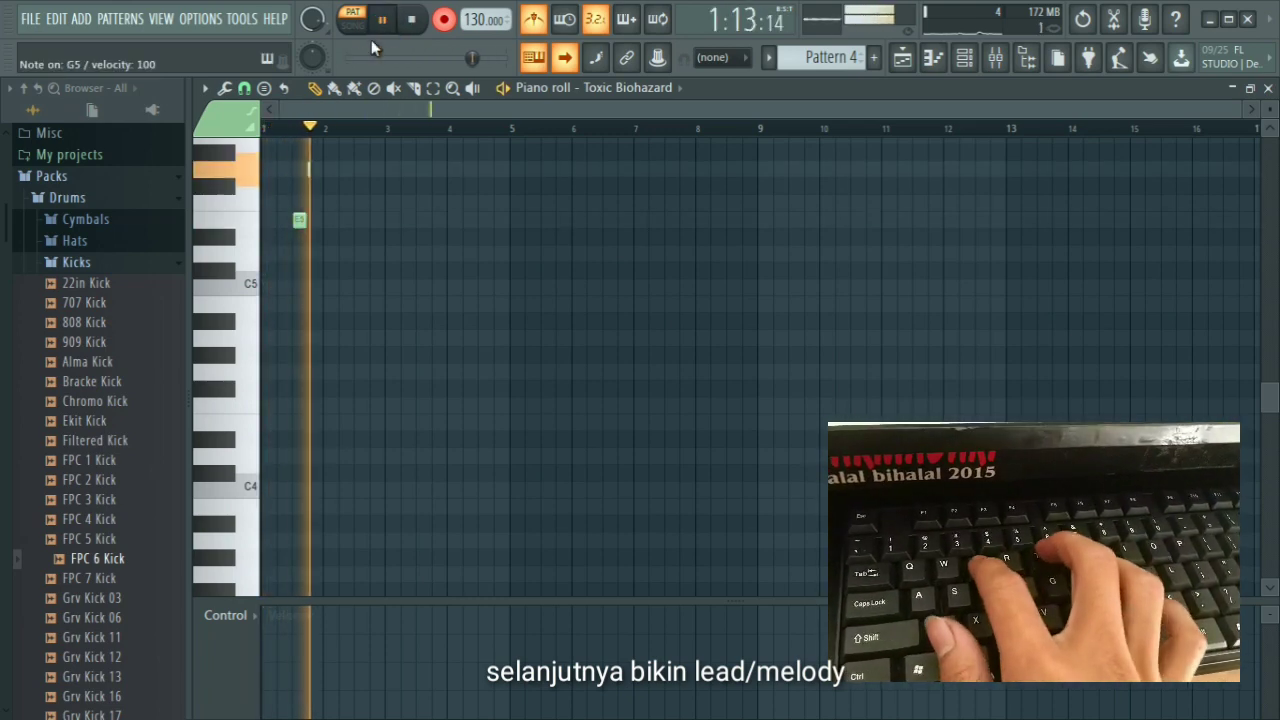
key("i")
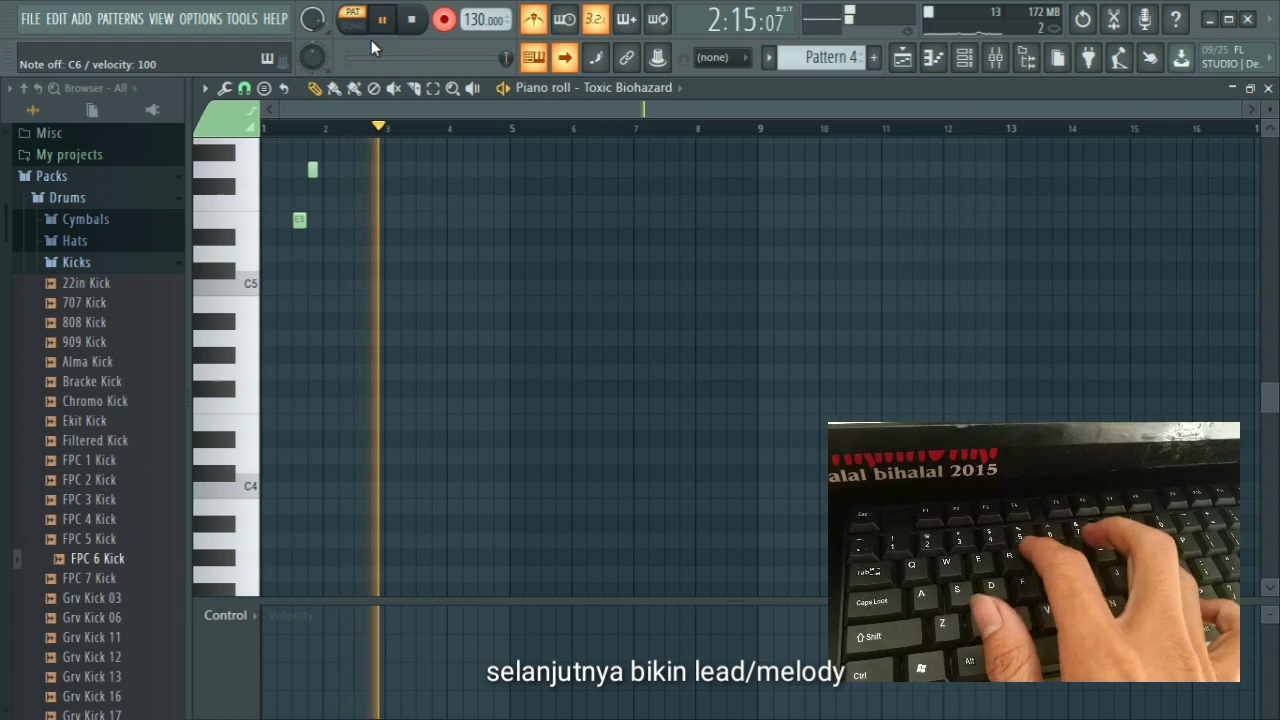
key("e")
key("t")
key("i")
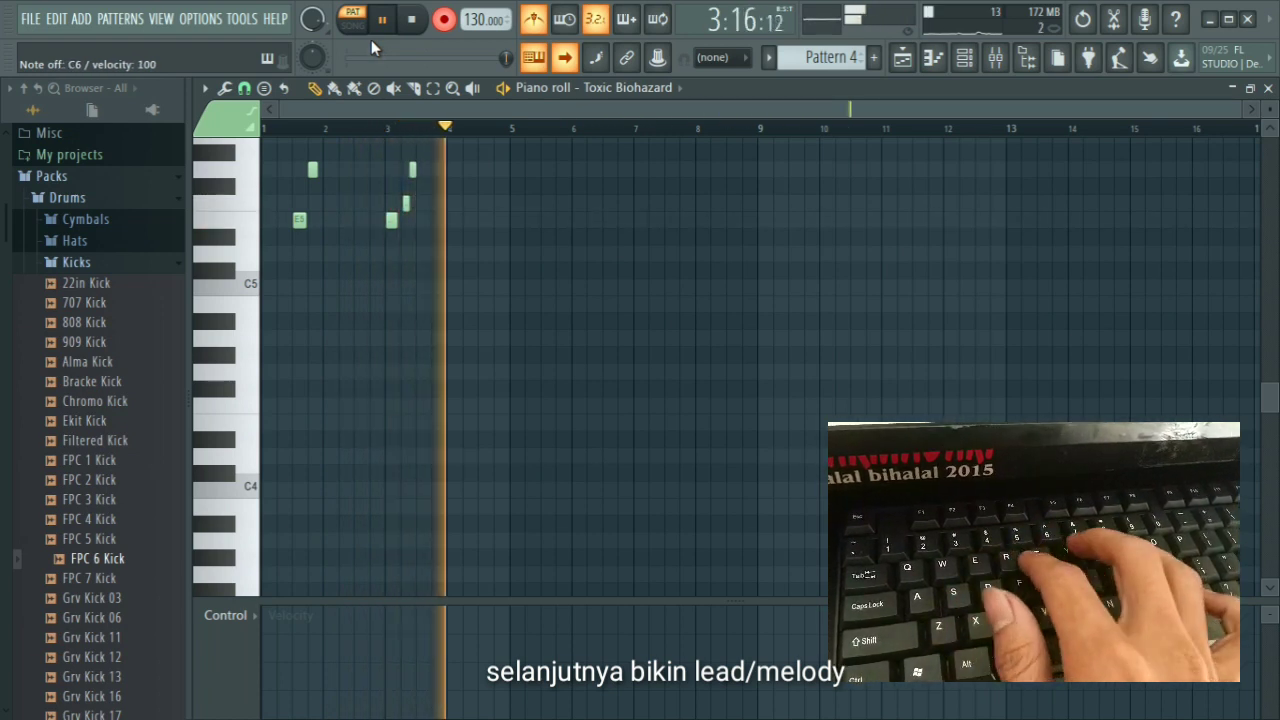
key("y")
key("t")
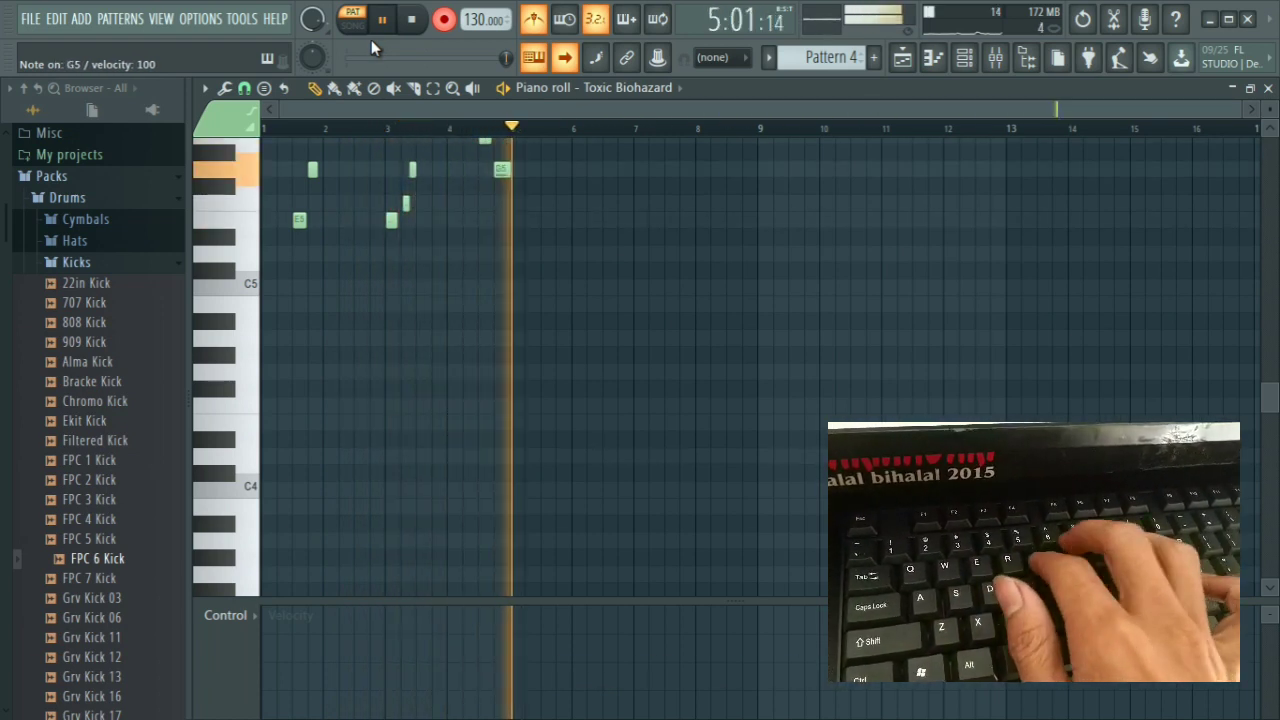
Record a quick lead phrase alternating A5 and G5 in bar 6 of Pattern 4
key("y")
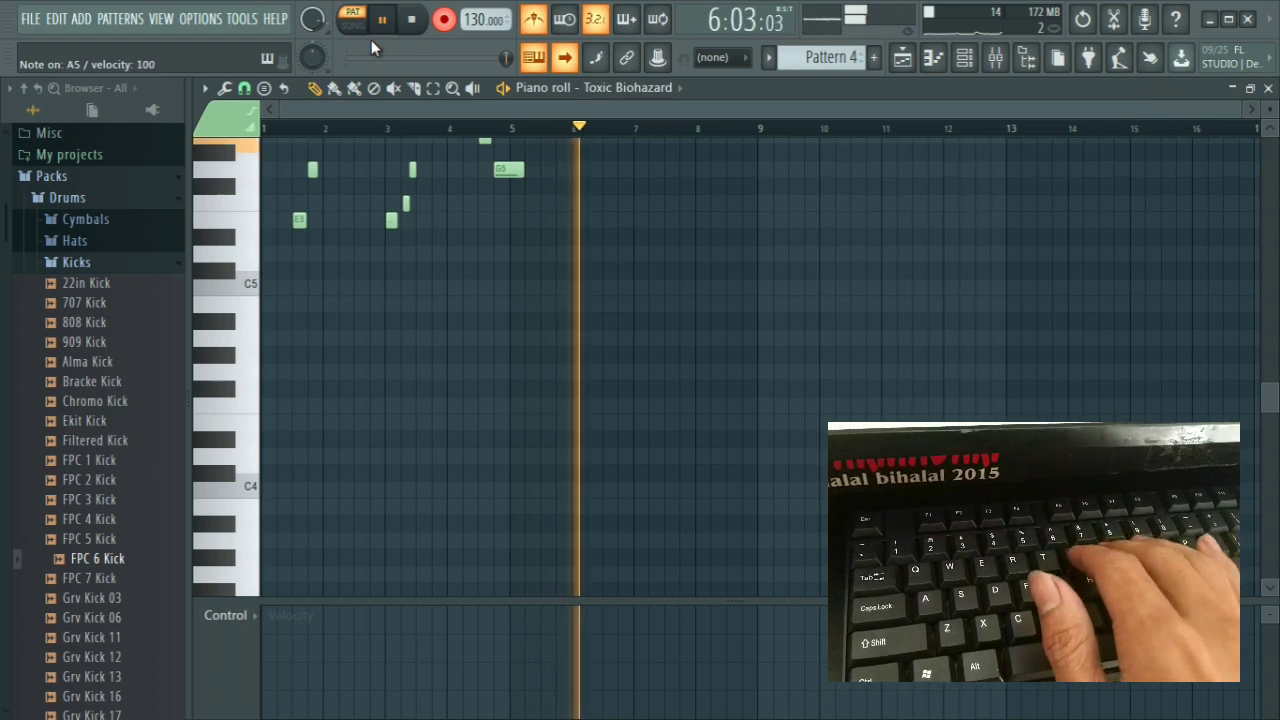
key("y")
key("t")
key("y")
key("y")
key("t")
Record E5-E5-D5 in bar 7, an E5 and G5 phrase in bar 8 ending on D5 in bar 9, and stop the recording
key("e")
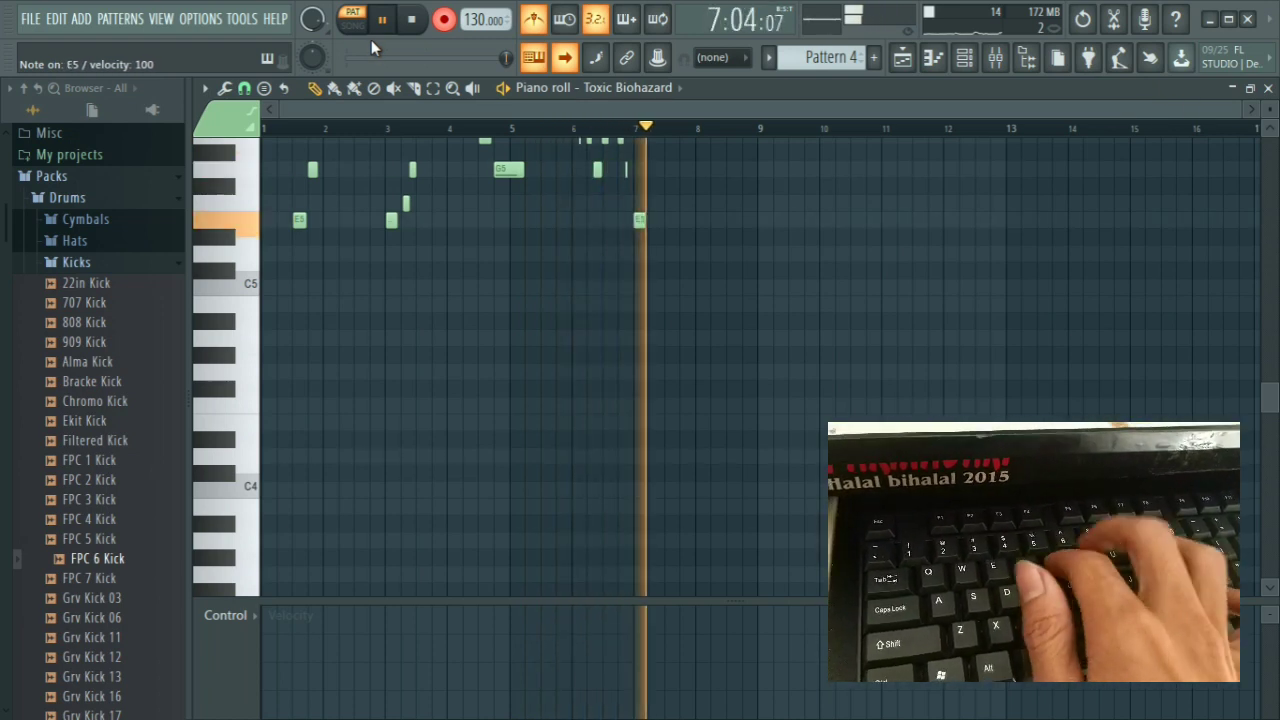
key("e")
key("w")
key("e")
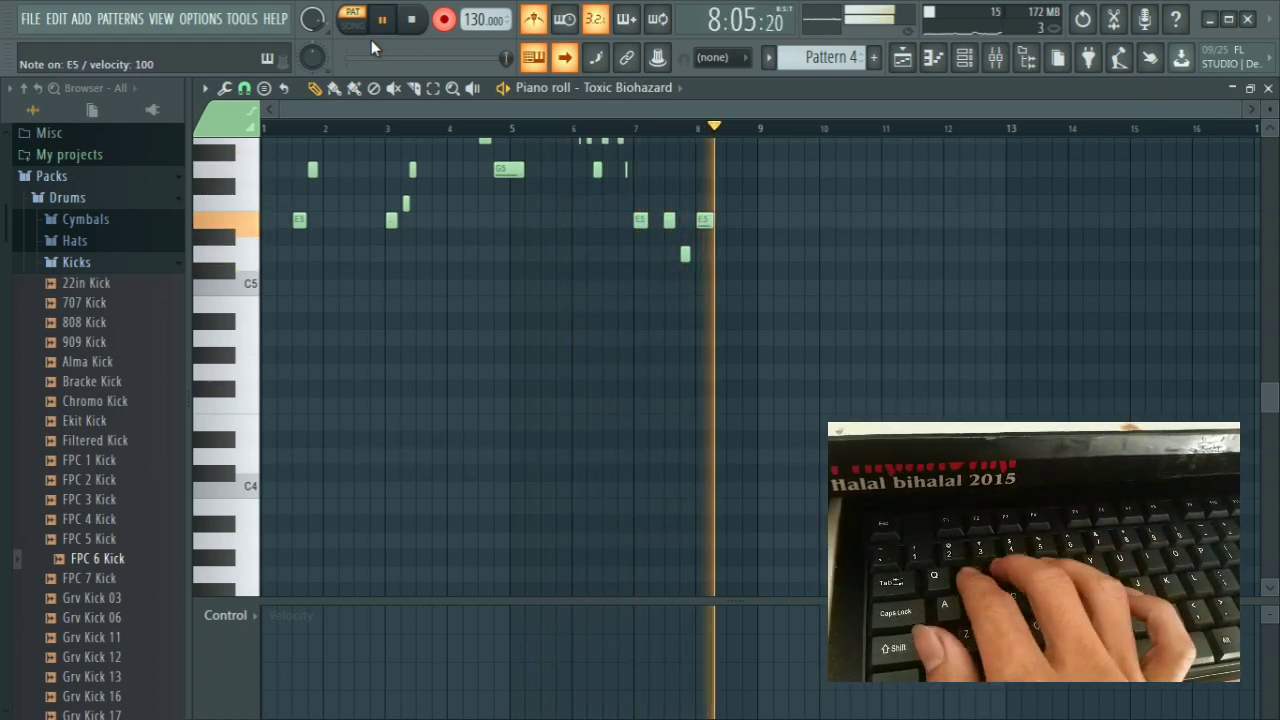
key("e")
key("t")
key("e")
key("w")
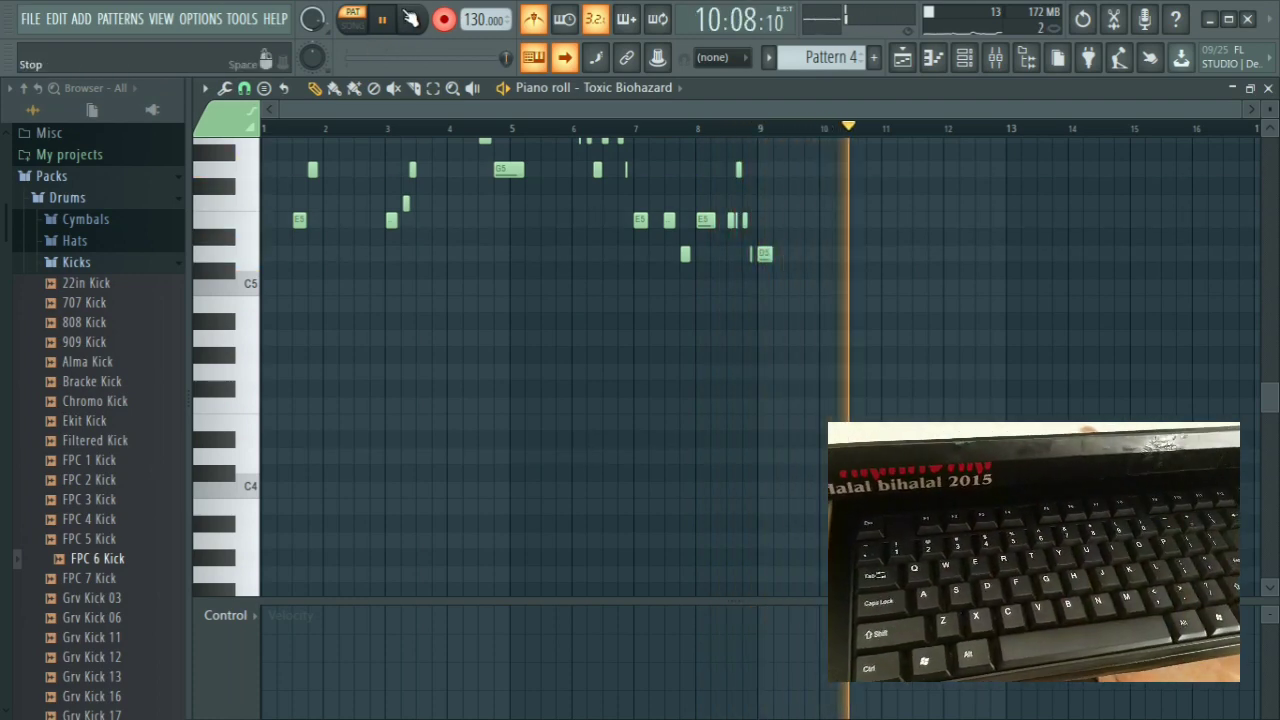
left_click(411, 20)
left_click(226, 88)
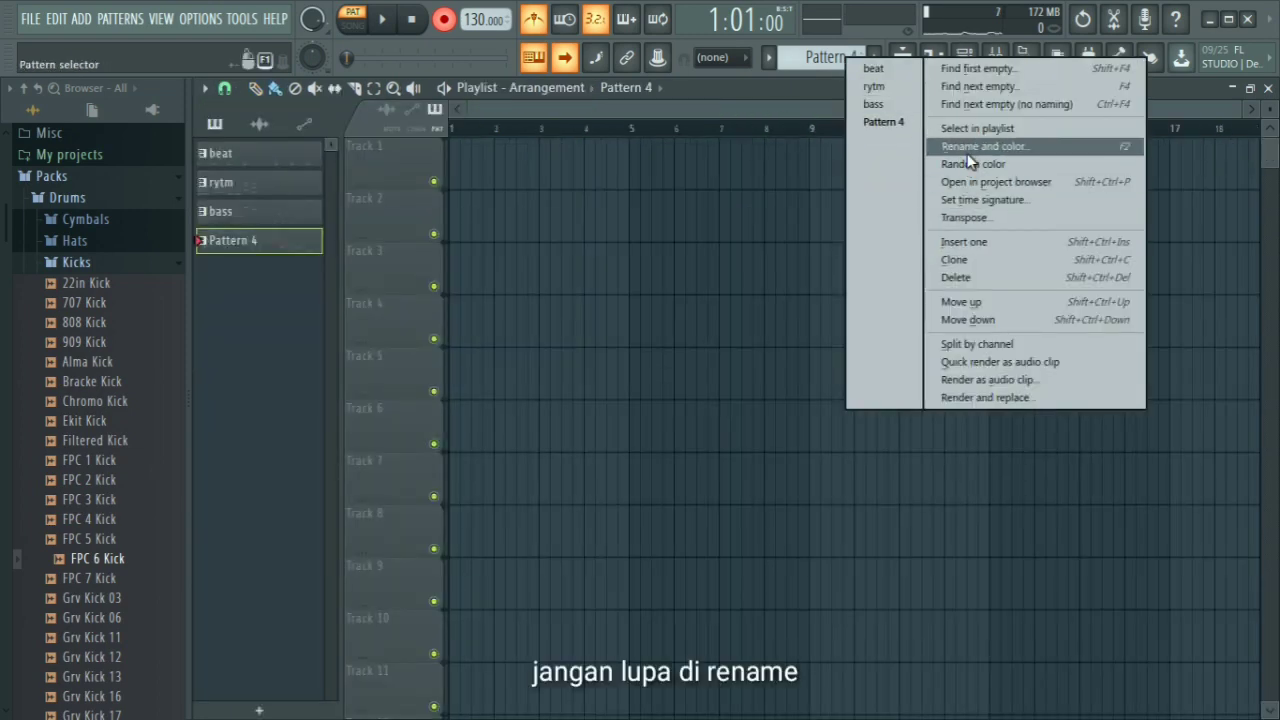
Rename Pattern 4 as lead
left_click(970, 147)
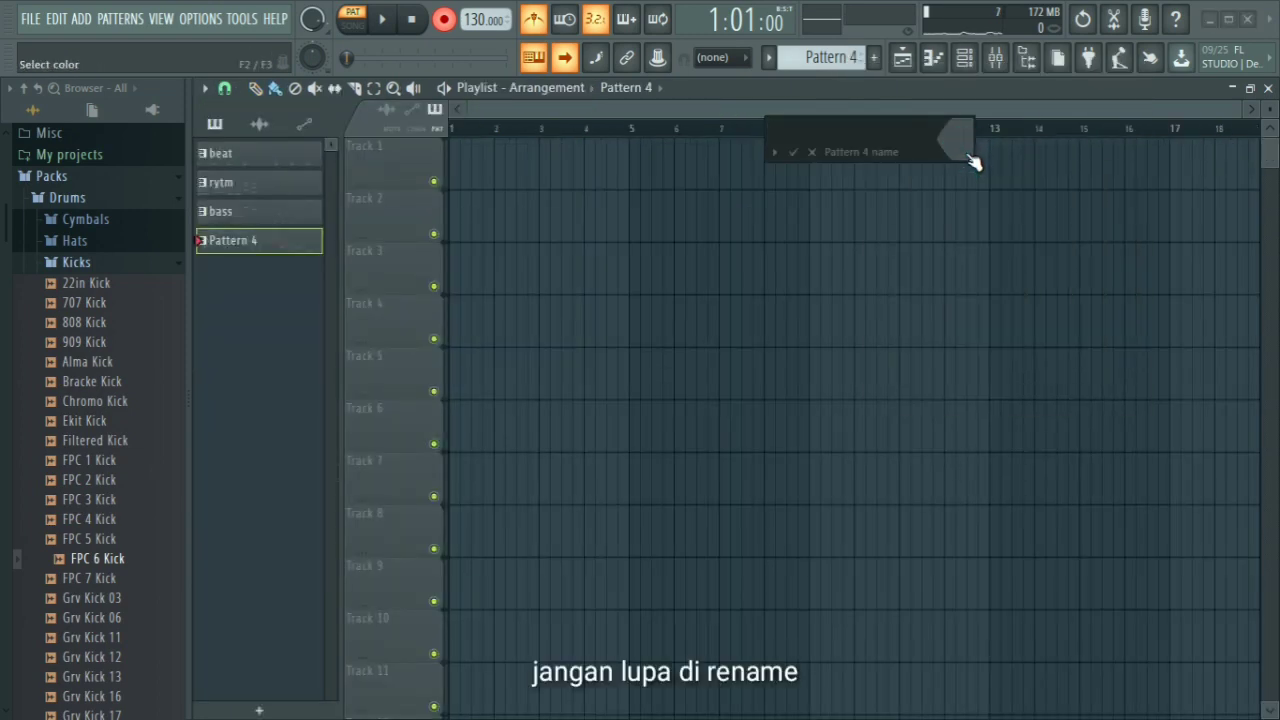
key("Return")
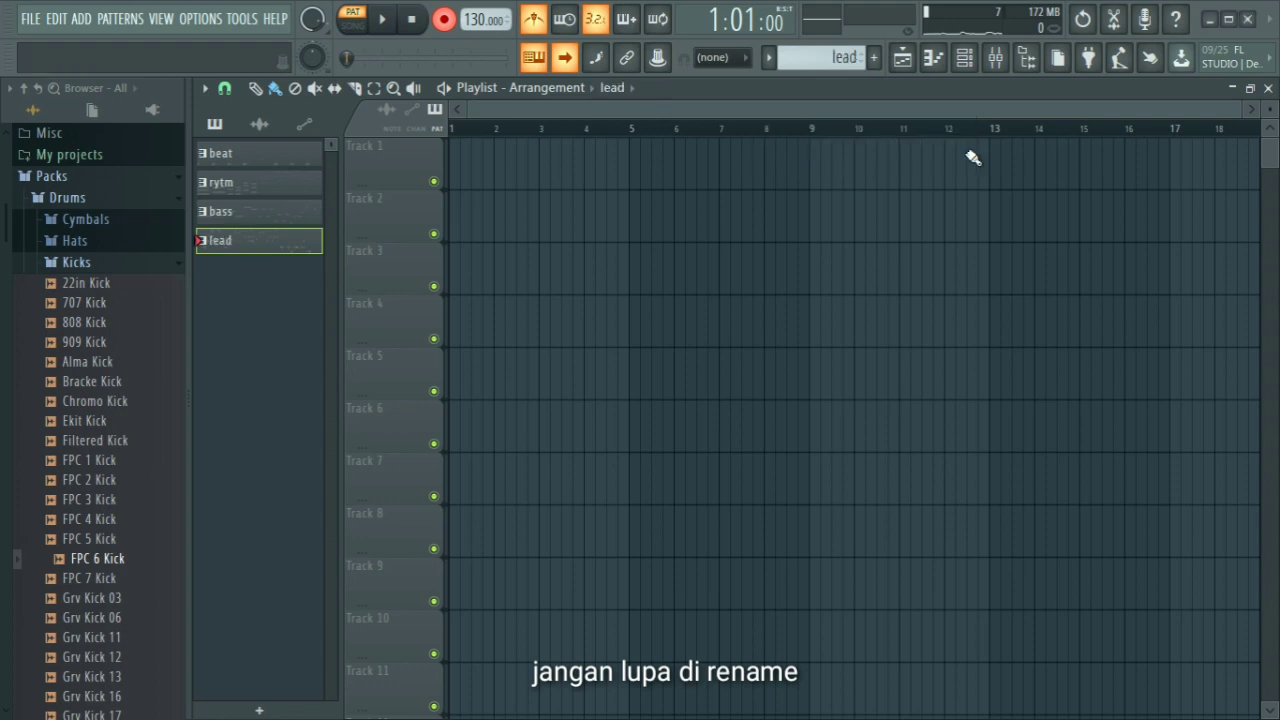
Place lead on Track 1 at bars 1 and 9, rytm and bass on Tracks 2 and 3 from bar 2, and beat clips on Track 4 from bar 10
right_click(405, 174)
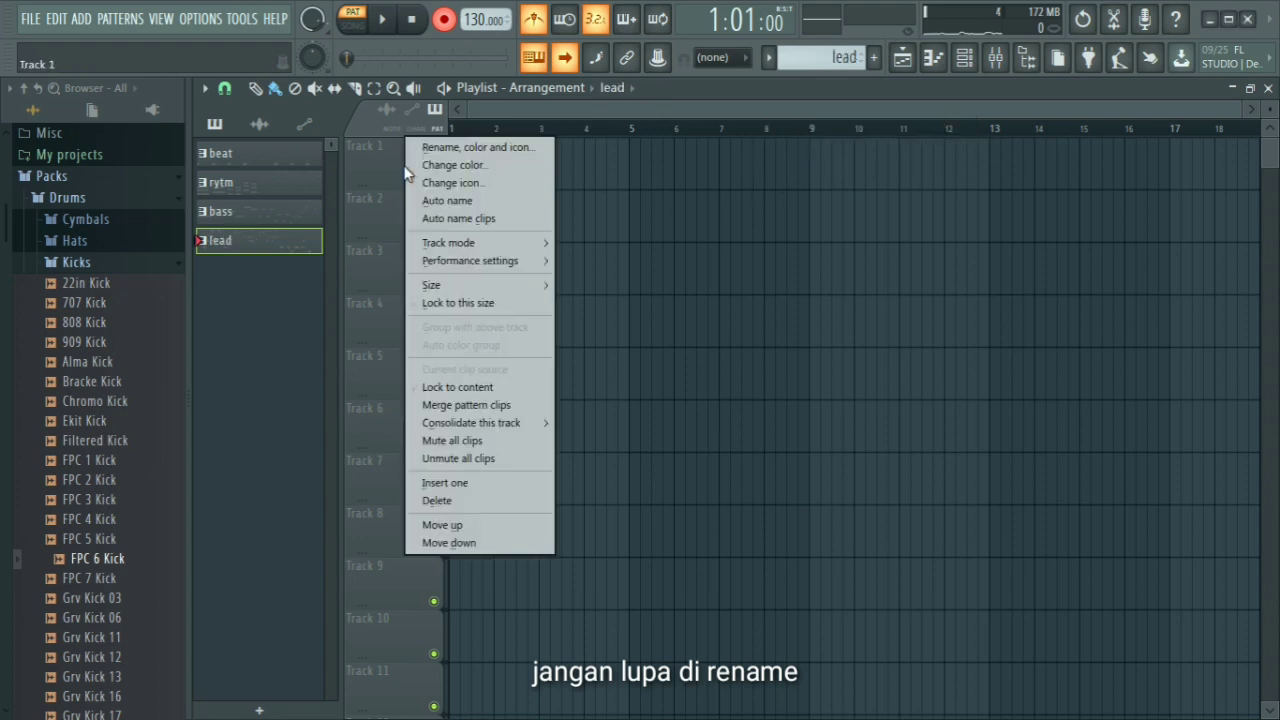
left_click(265, 256)
left_click(458, 175)
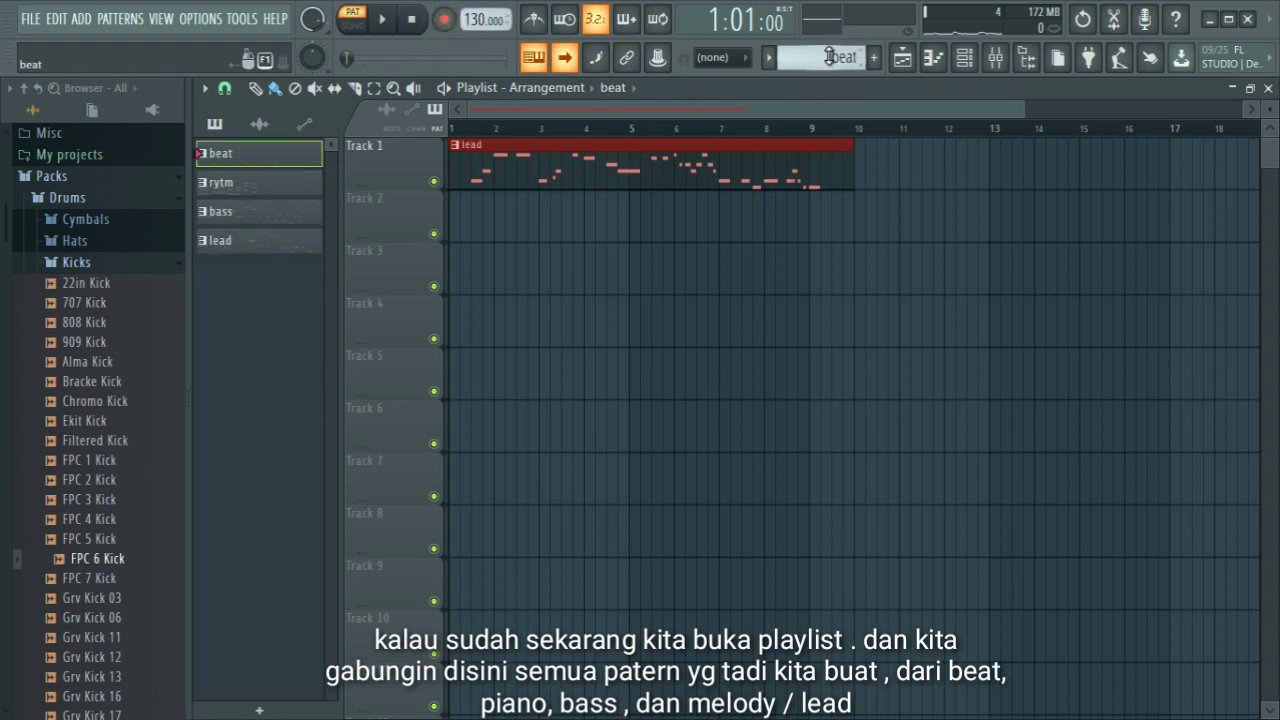
left_click(507, 220)
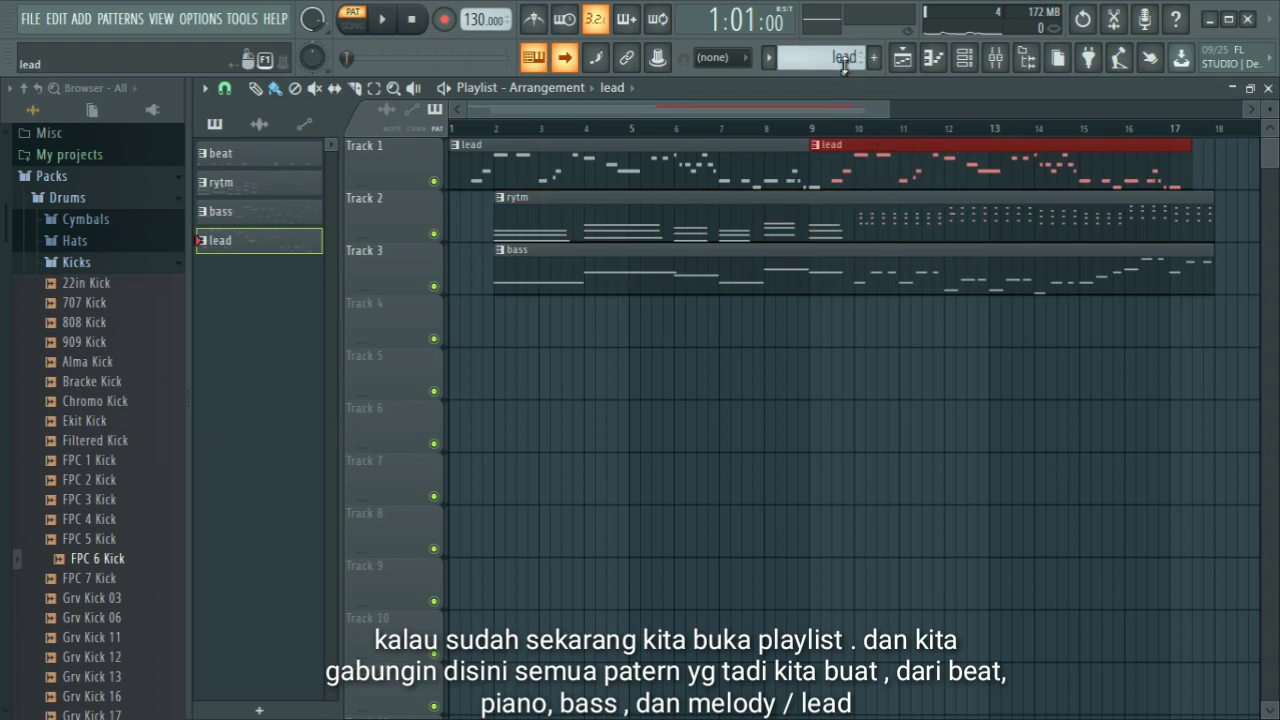
left_click(816, 326)
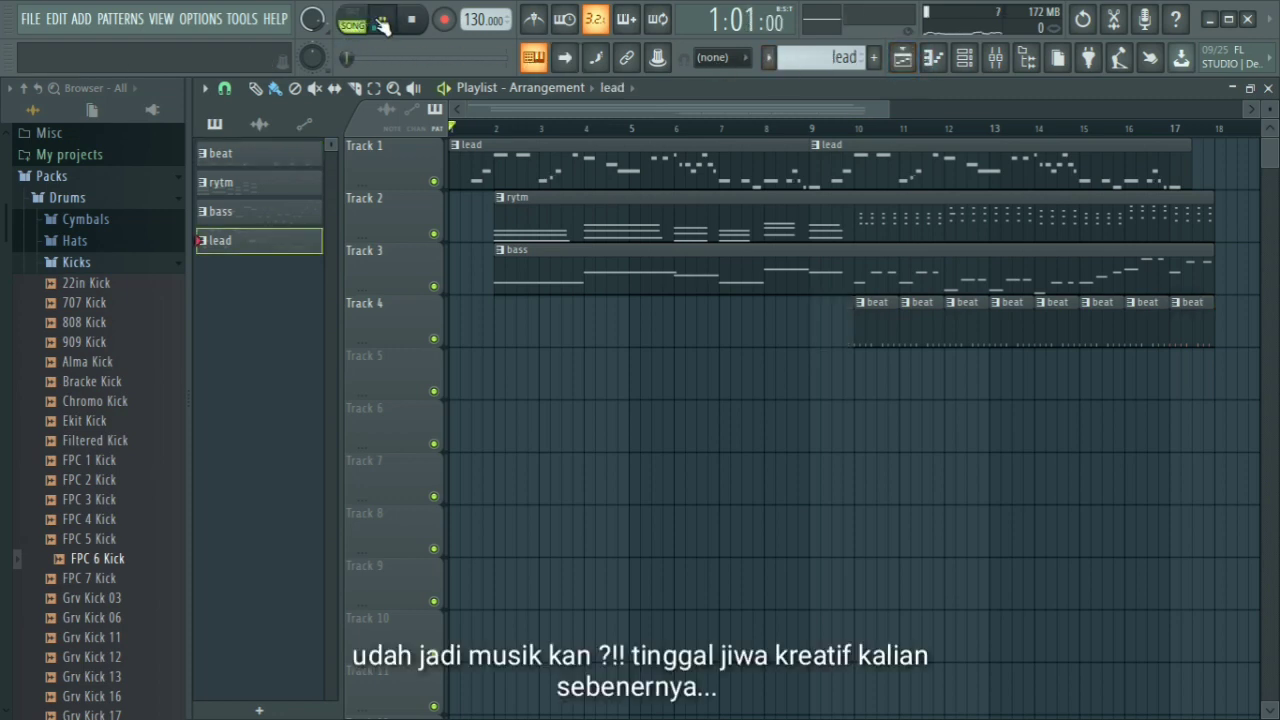
Play the finished arrangement from the beginning in song mode
left_click(381, 20)
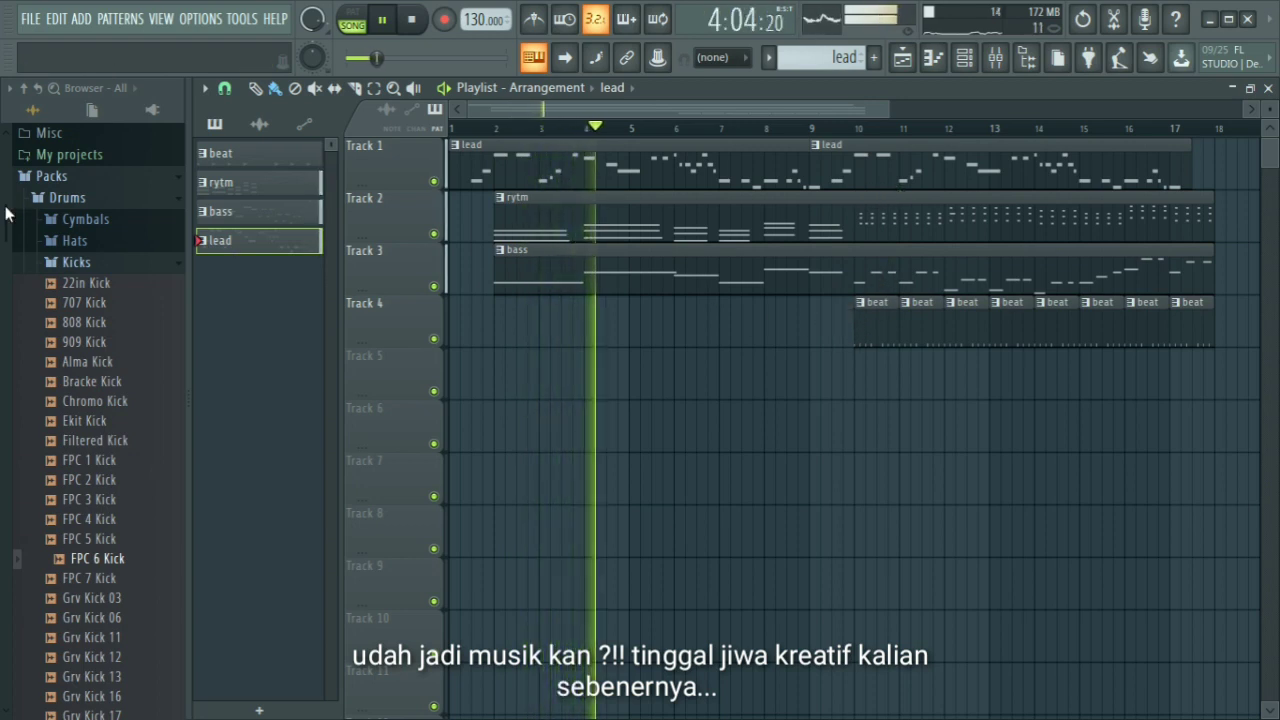
Collapse the browser's Packs folder, widen the playlist's visible range, and open D:\SAMPLE\Funkot\Funk 1 in Windows Explorer
left_click(52, 177)
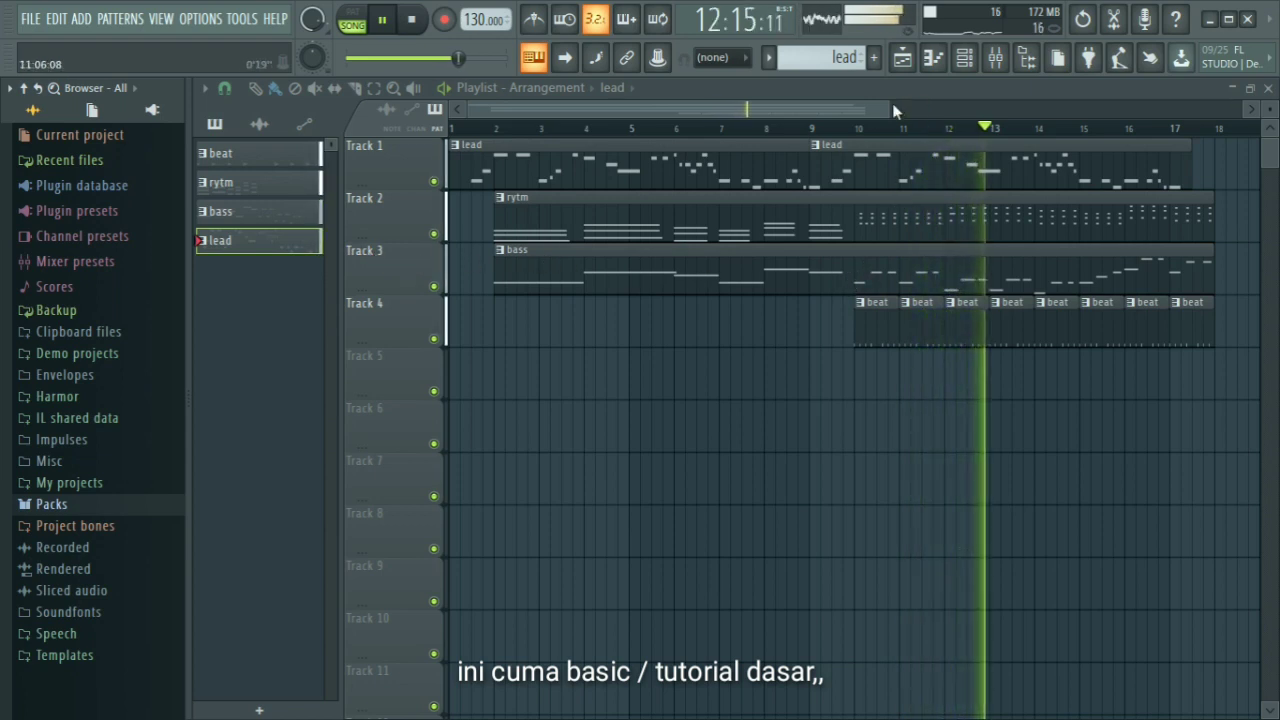
left_click_drag(892, 106, 1113, 88)
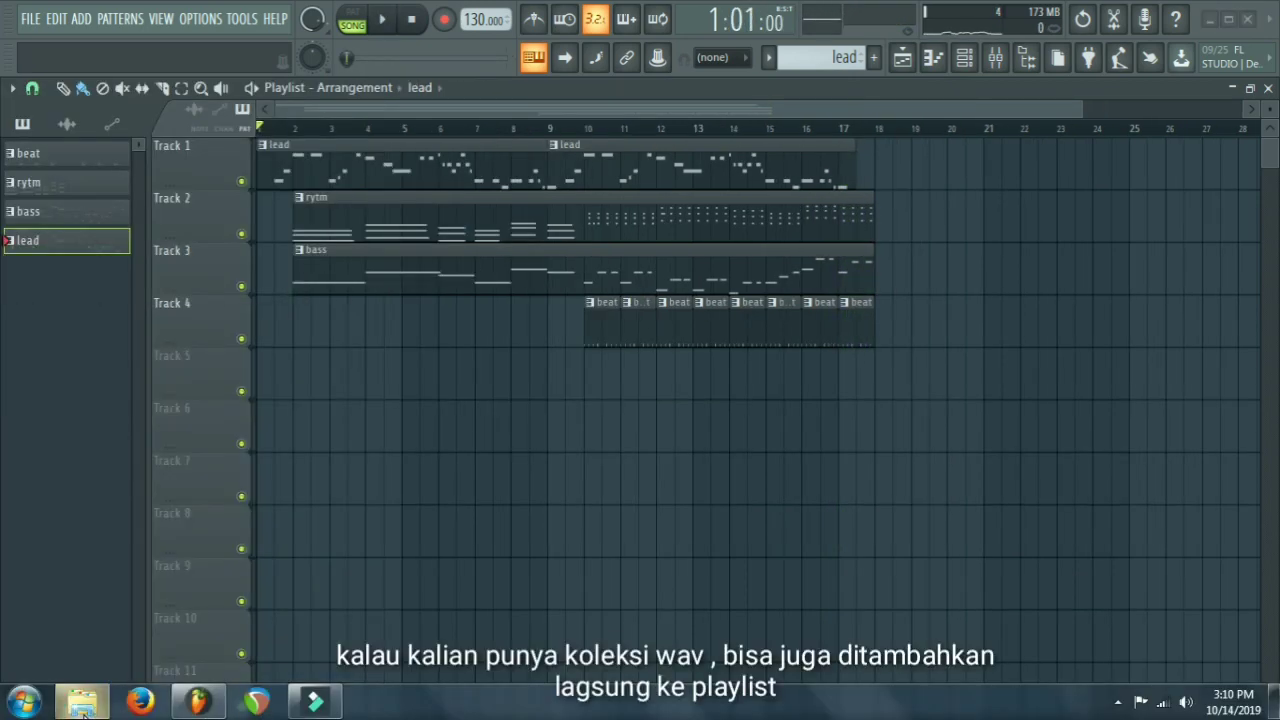
left_click(83, 702)
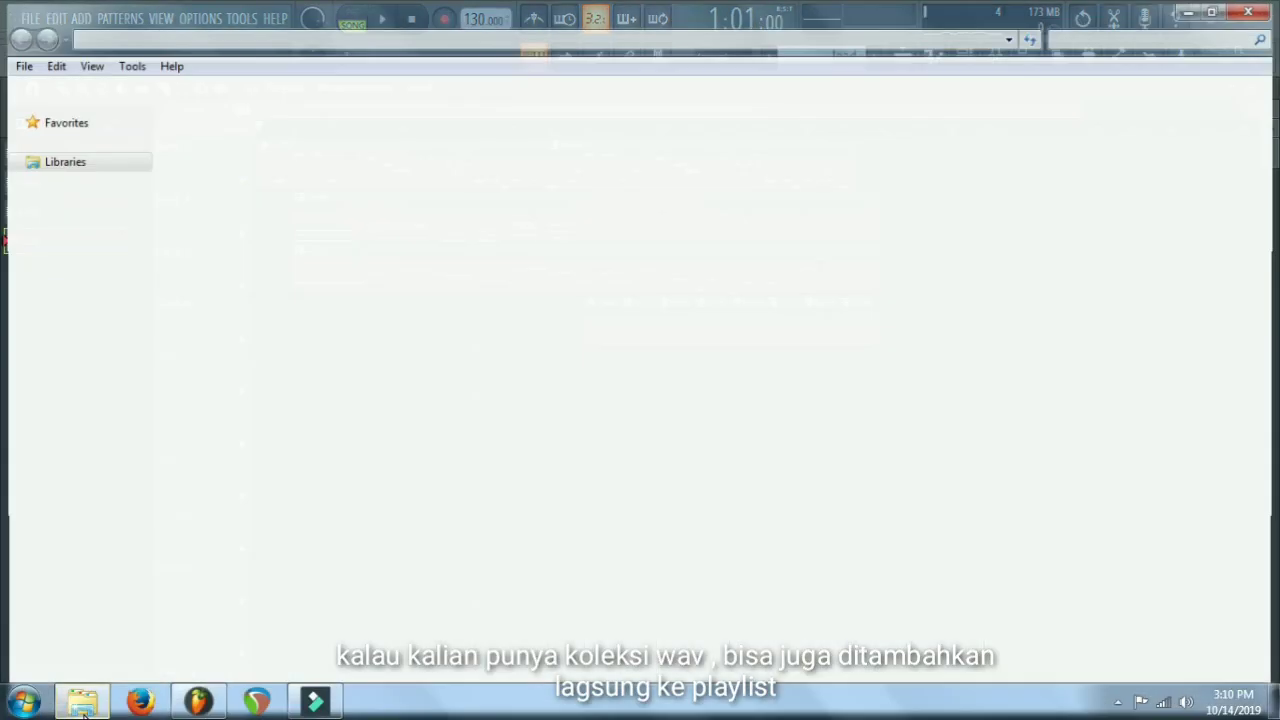
left_click(72, 381)
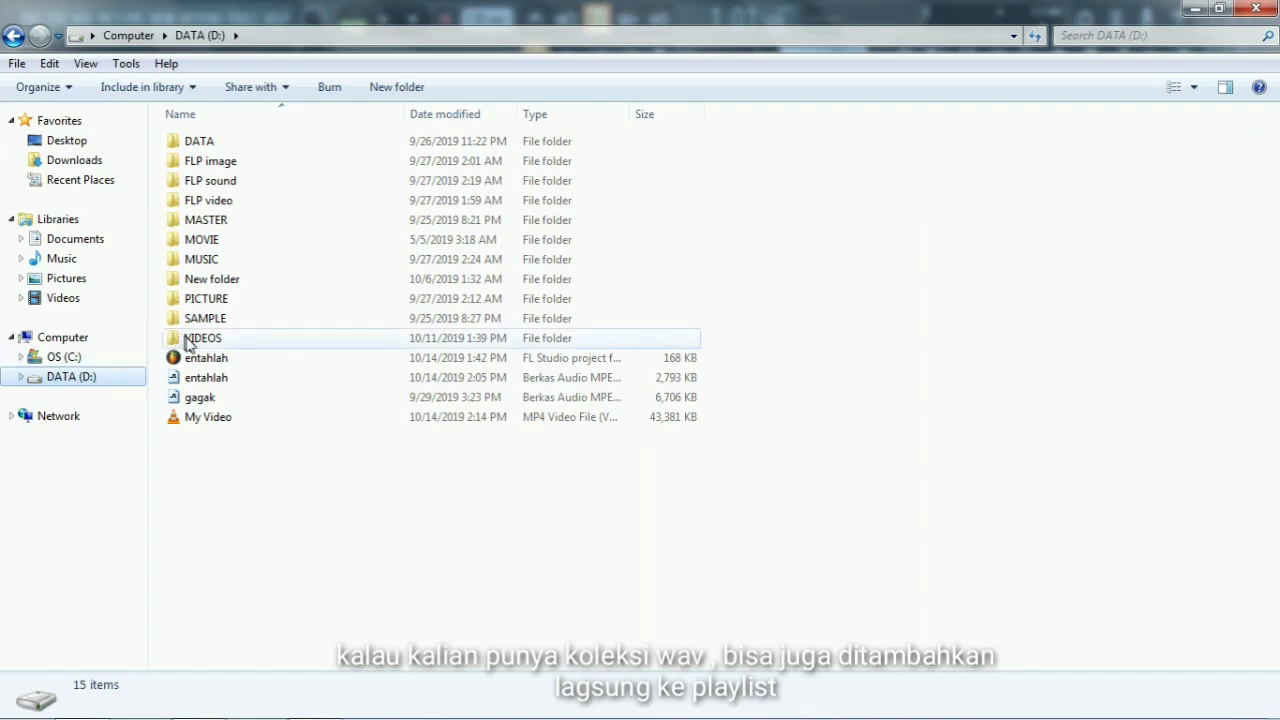
double_click(212, 320)
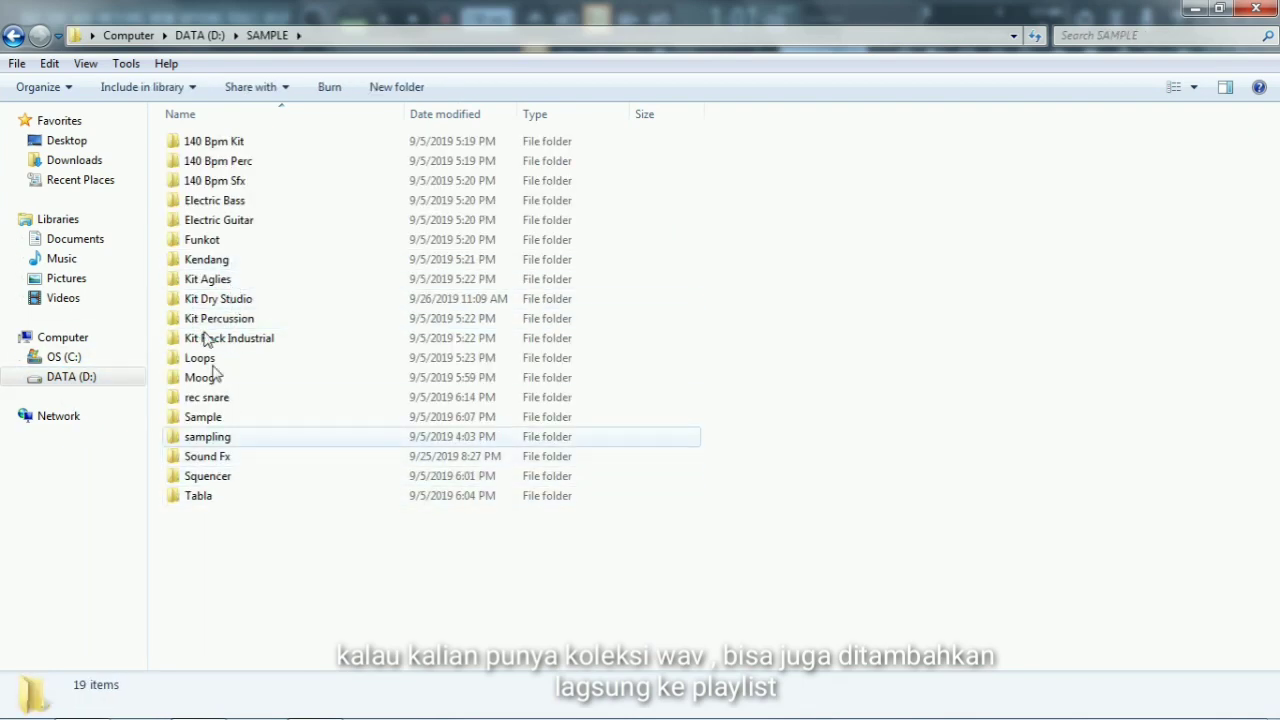
double_click(201, 241)
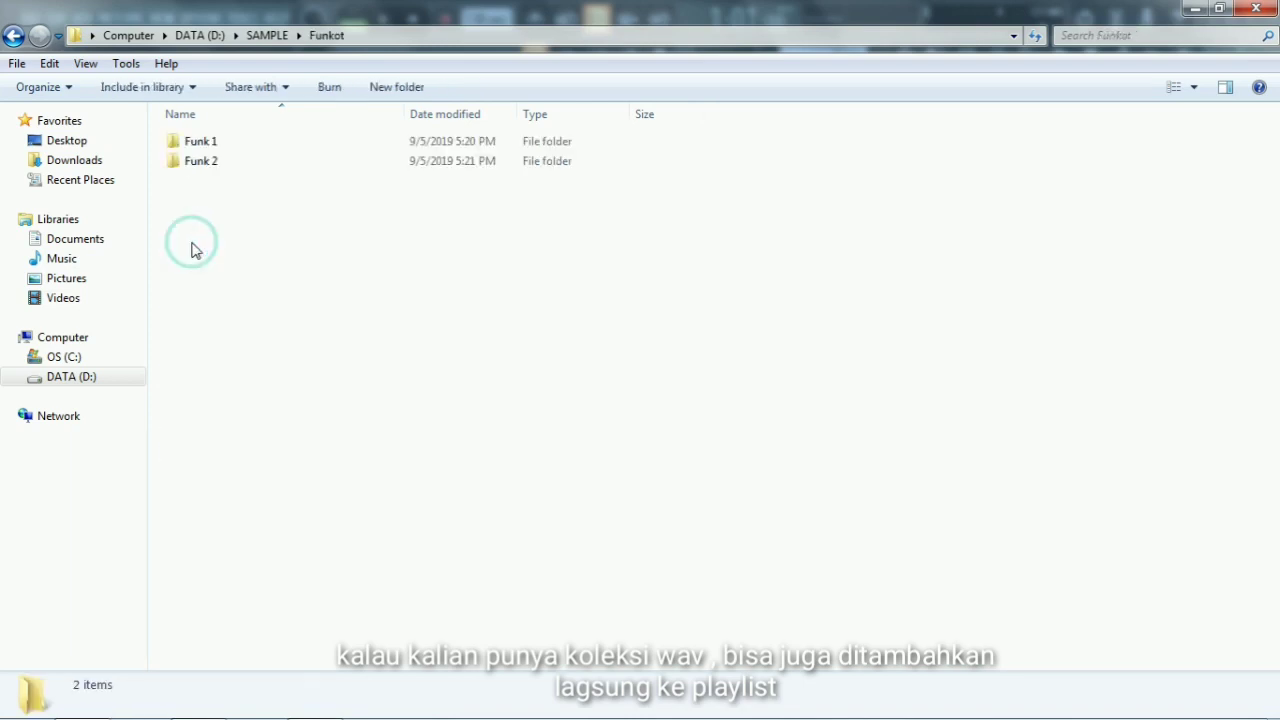
double_click(200, 142)
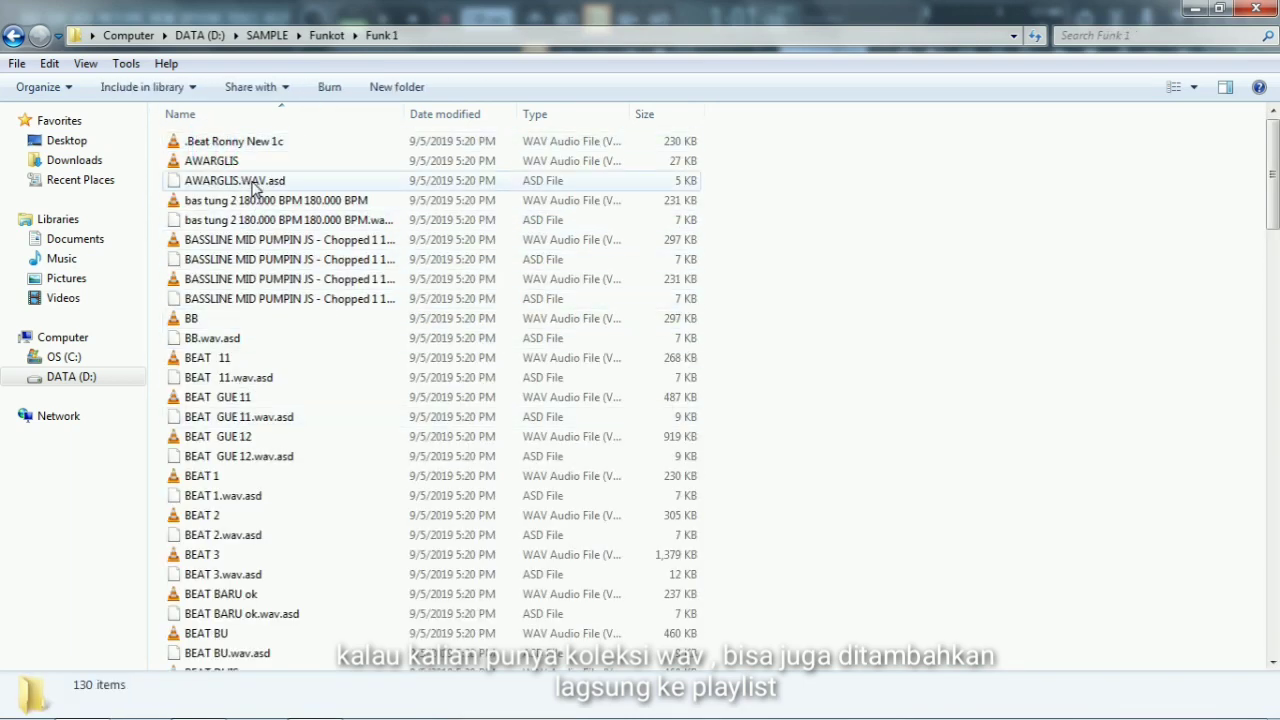
Bring the Chopped 1 180.000 BPM A WAV sample from the Funk 1 folder into FL Studio's audio clip list
scroll(283, 315, "down", 15)
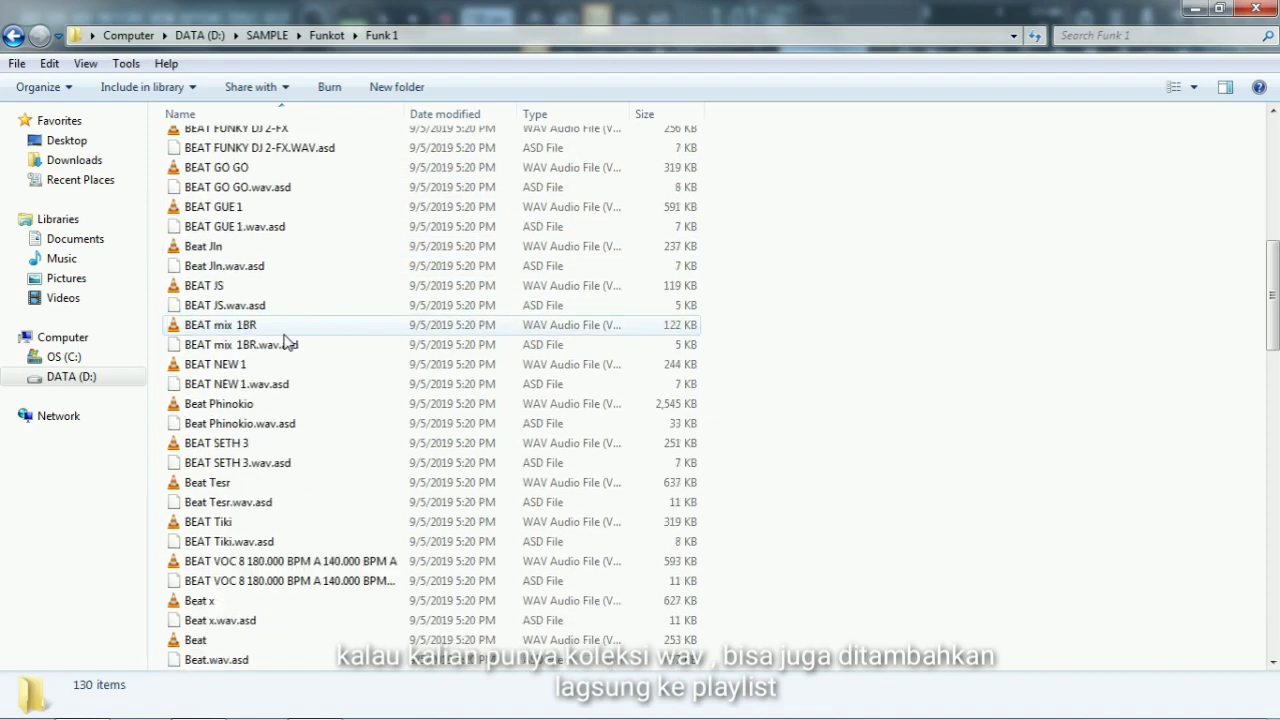
scroll(285, 345, "down", 10)
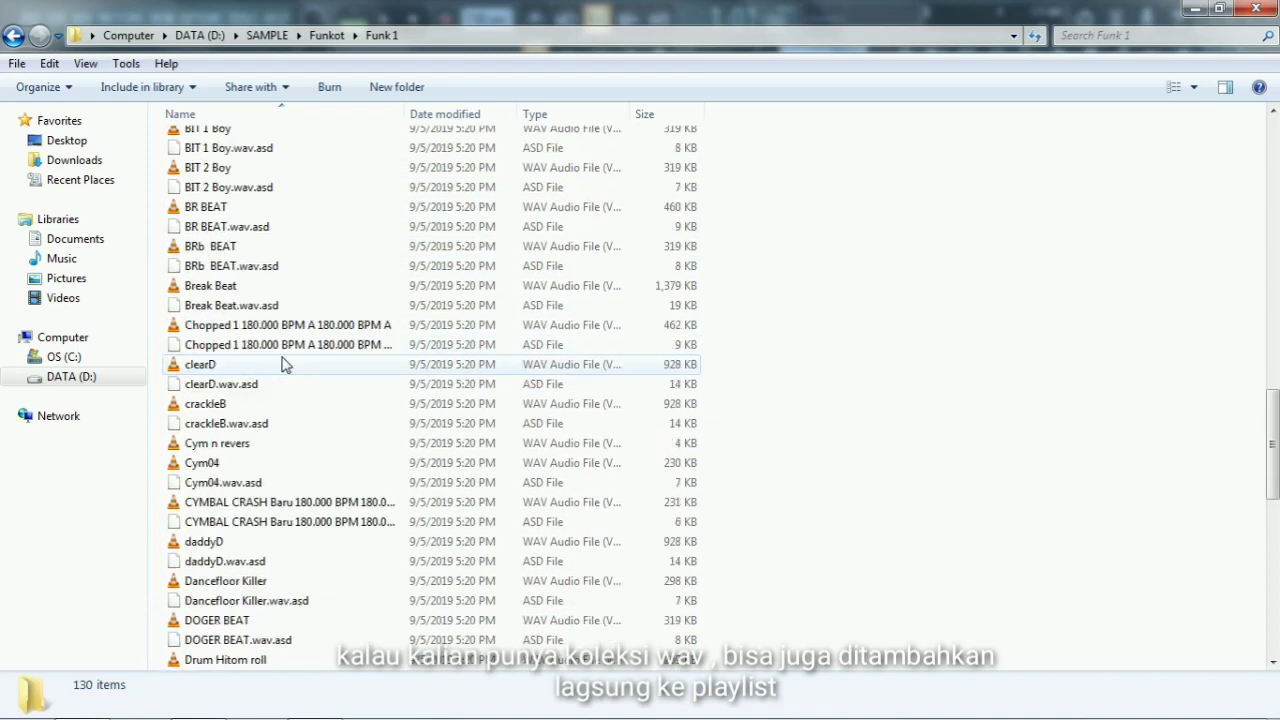
left_click_drag(278, 333, 216, 707)
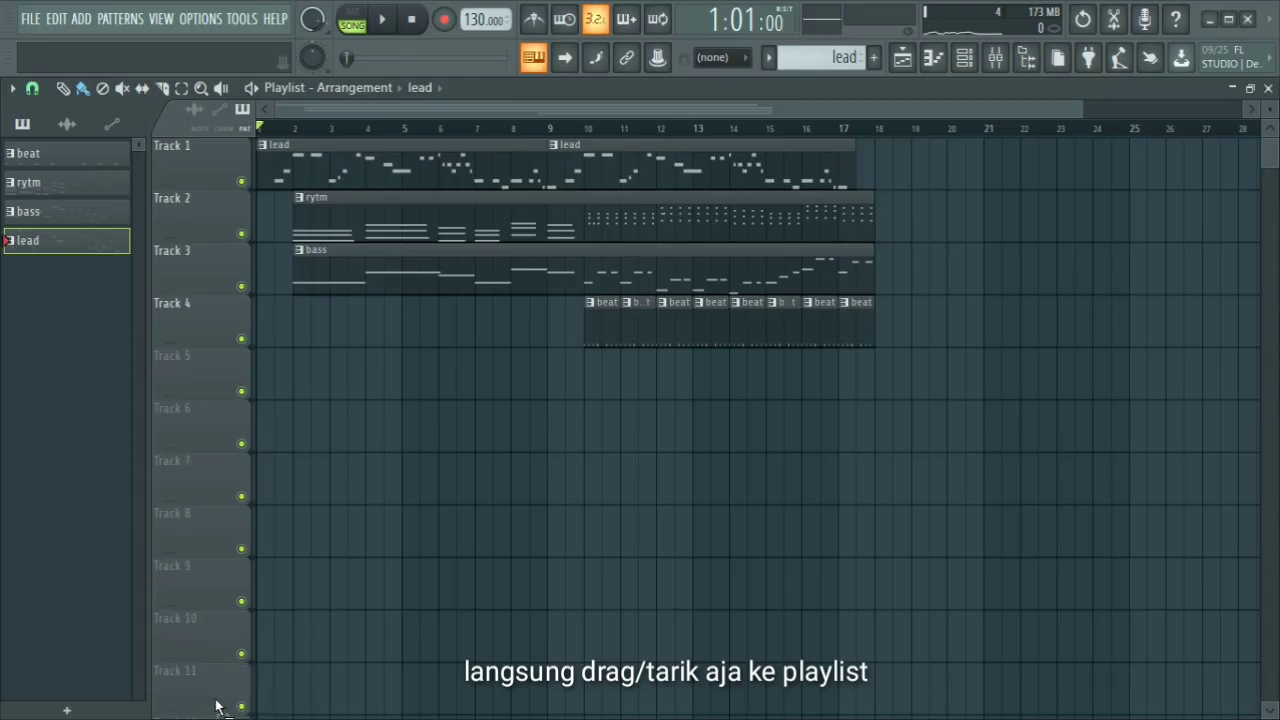
left_click_drag(270, 386, 234, 382)
left_click_drag(42, 291, 42, 291)
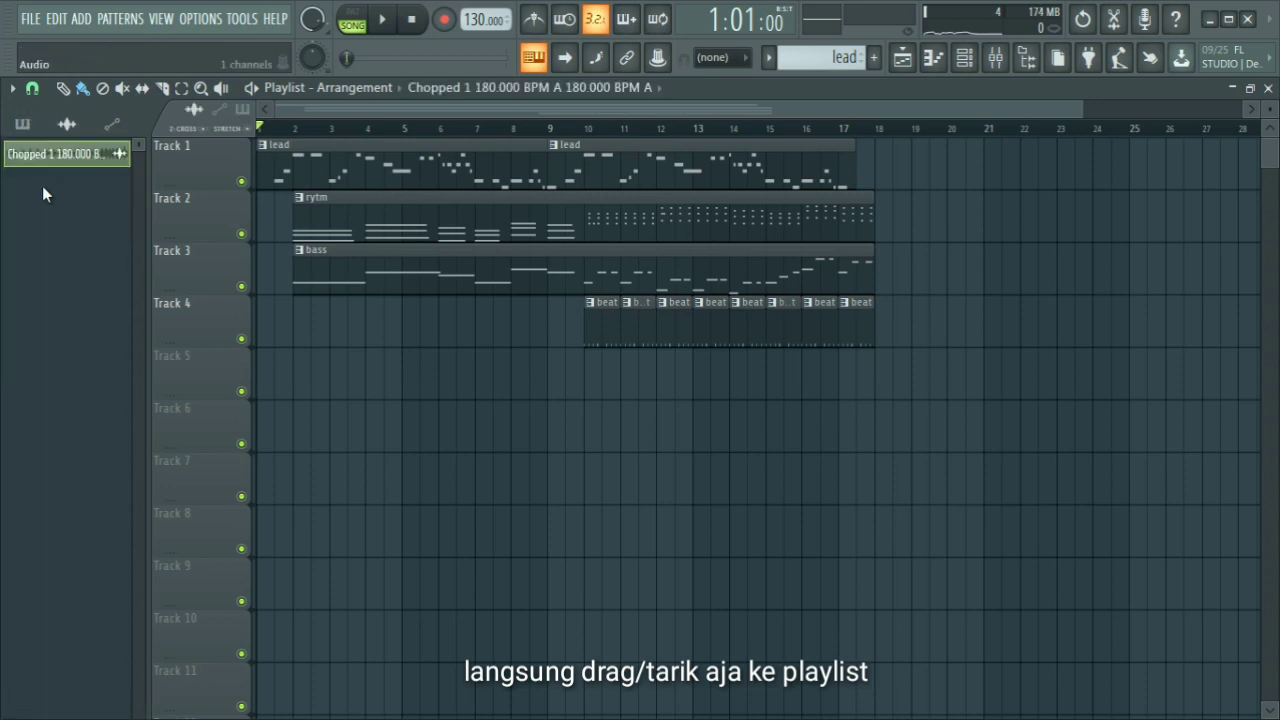
Return to the Funk 1 folder in Windows Explorer and add the DRUM_SNARE_ROLL_3 sample to FL Studio's audio clips
left_click(20, 709)
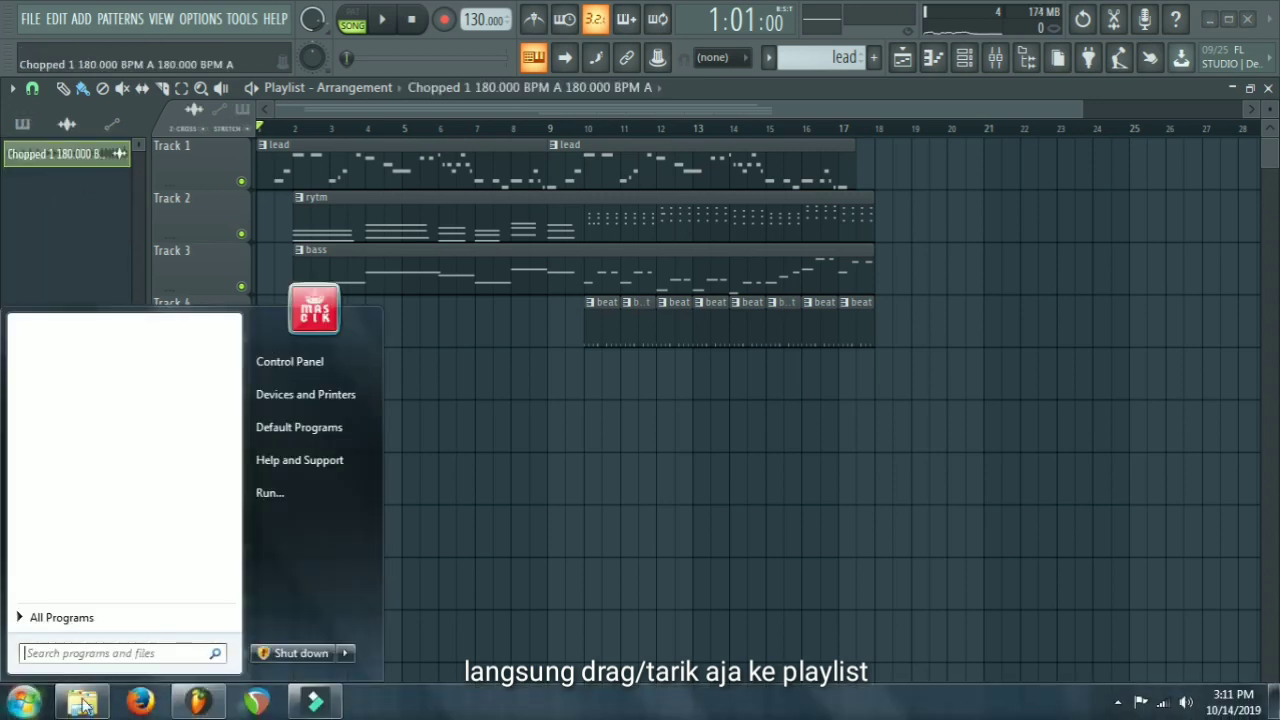
left_click(83, 709)
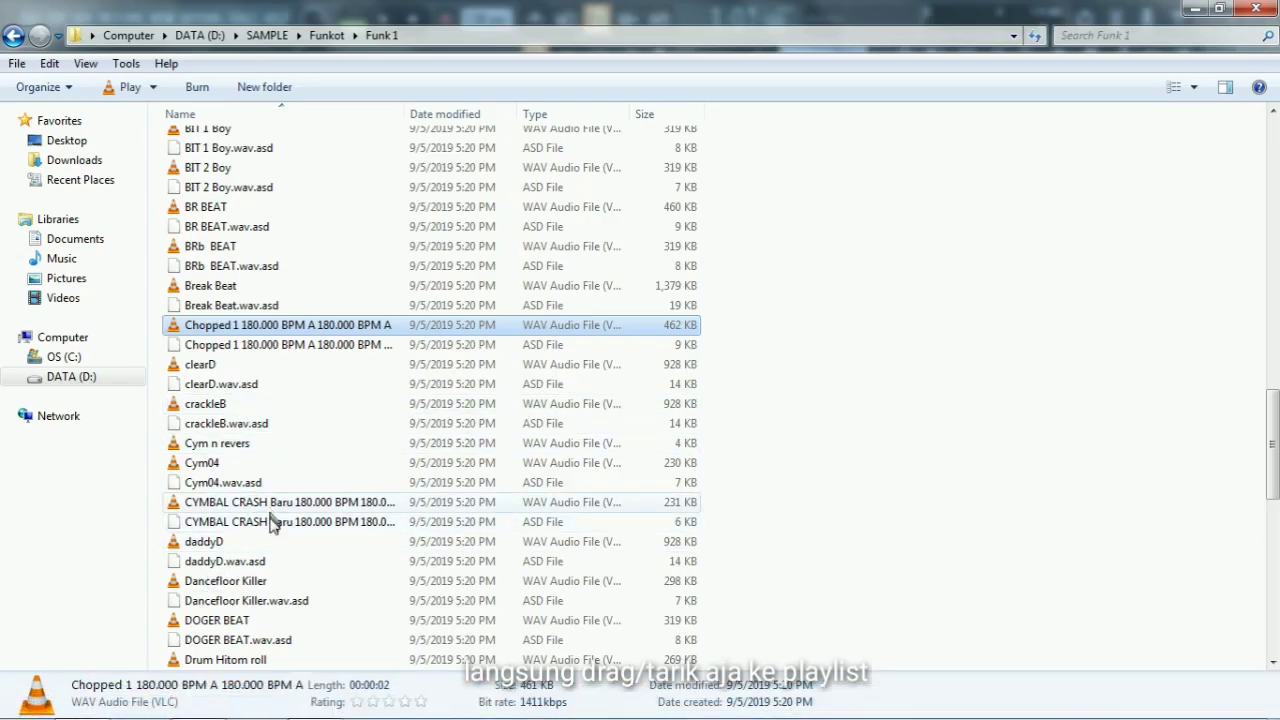
scroll(275, 527, "down", 4)
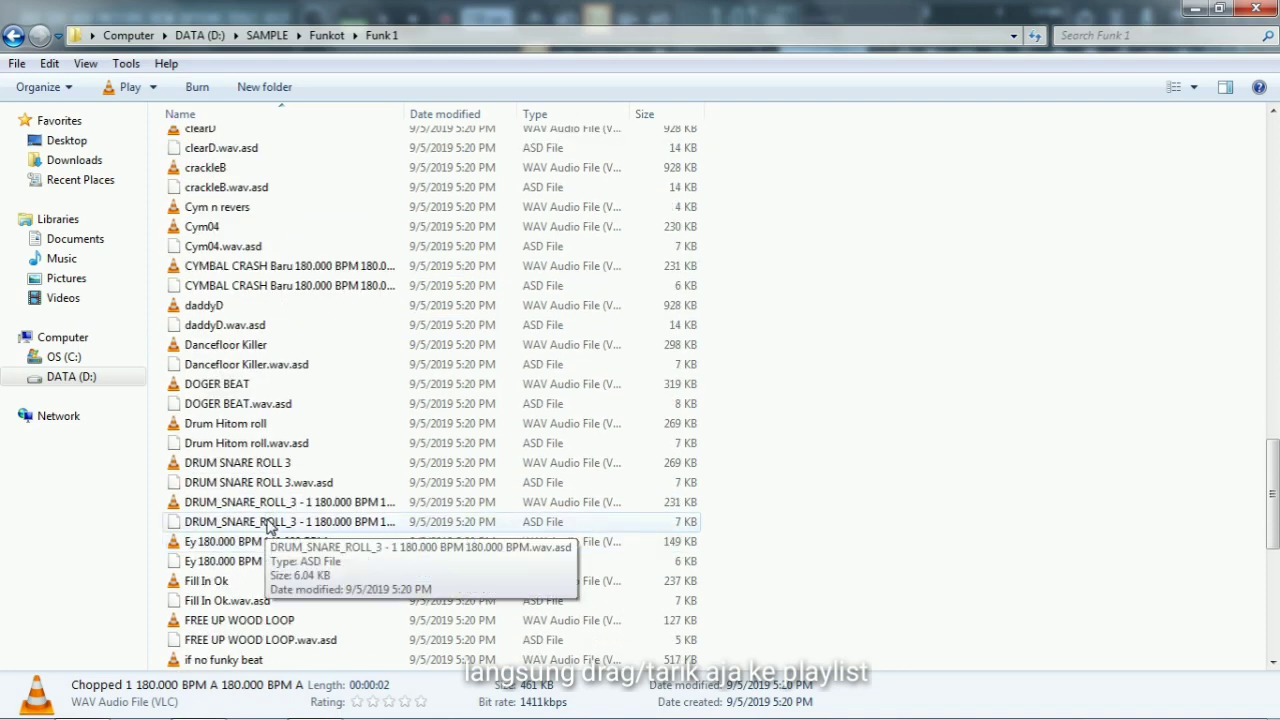
left_click_drag(266, 512, 247, 704)
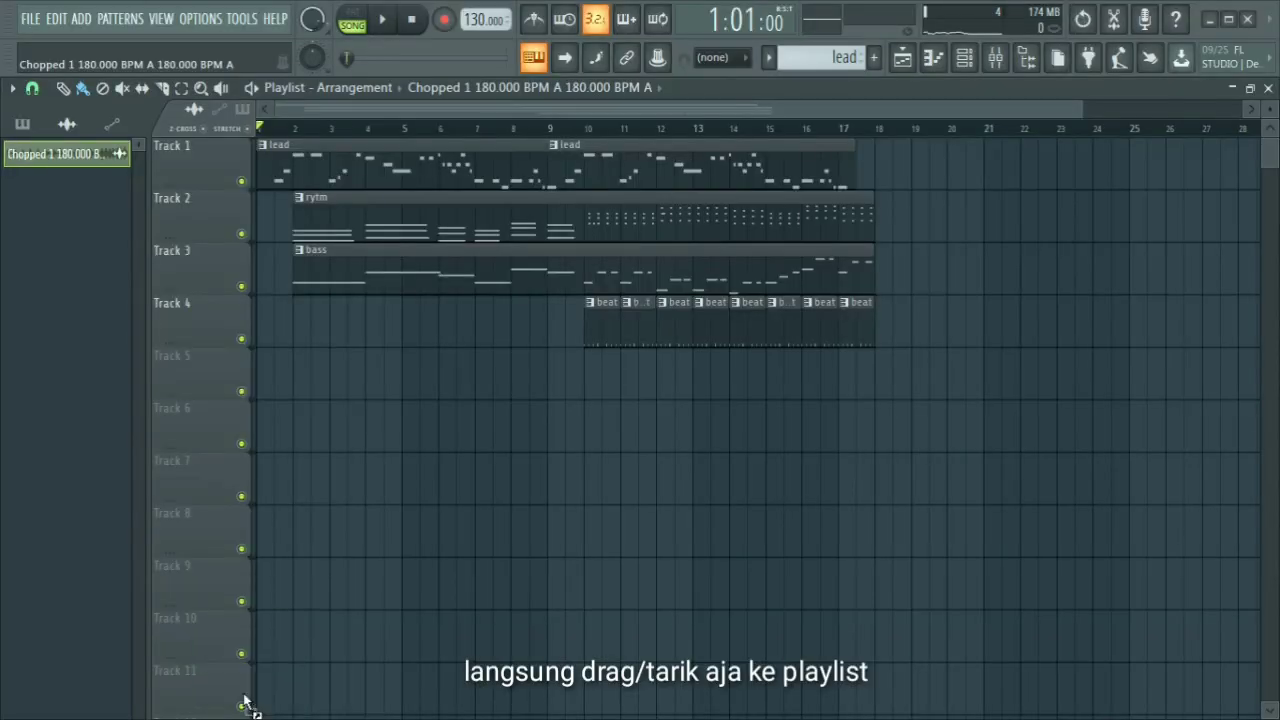
left_click_drag(47, 298, 47, 207)
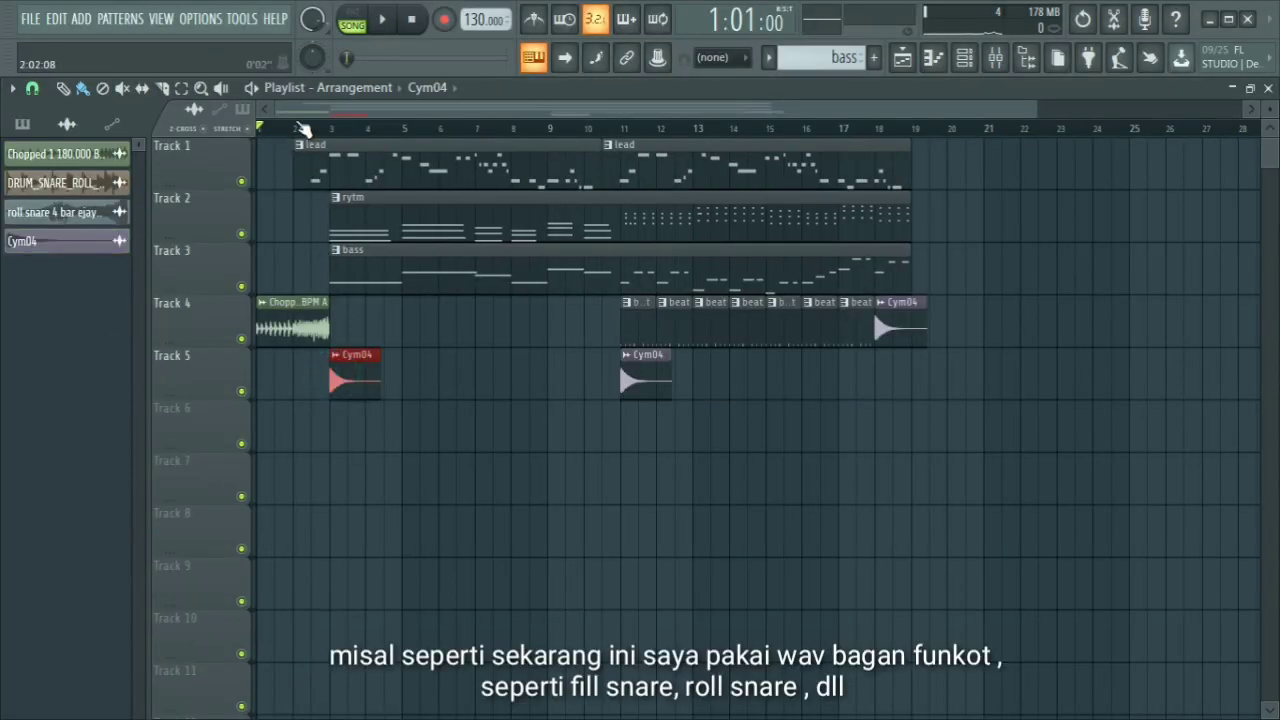
Play the opening of the arrangement and place the DRUM_SNARE_ROLL_3 clip on Track 4 at bar 10
left_click(385, 23)
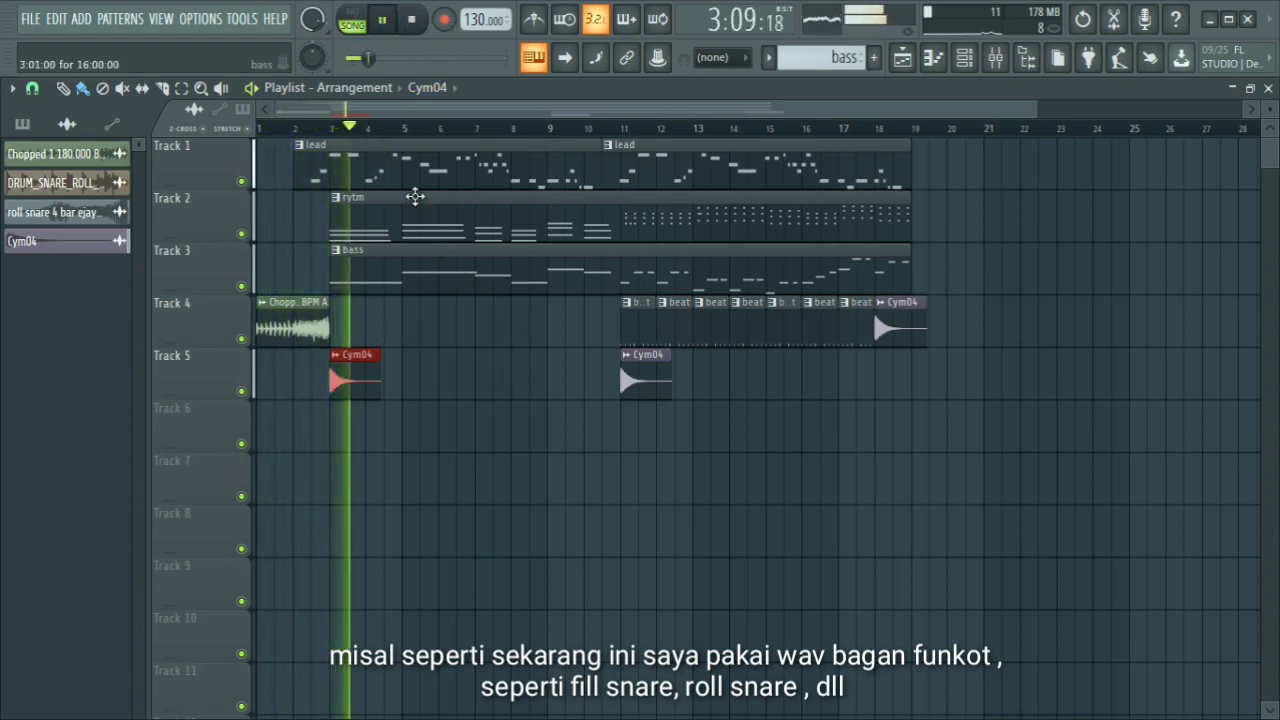
left_click(413, 23)
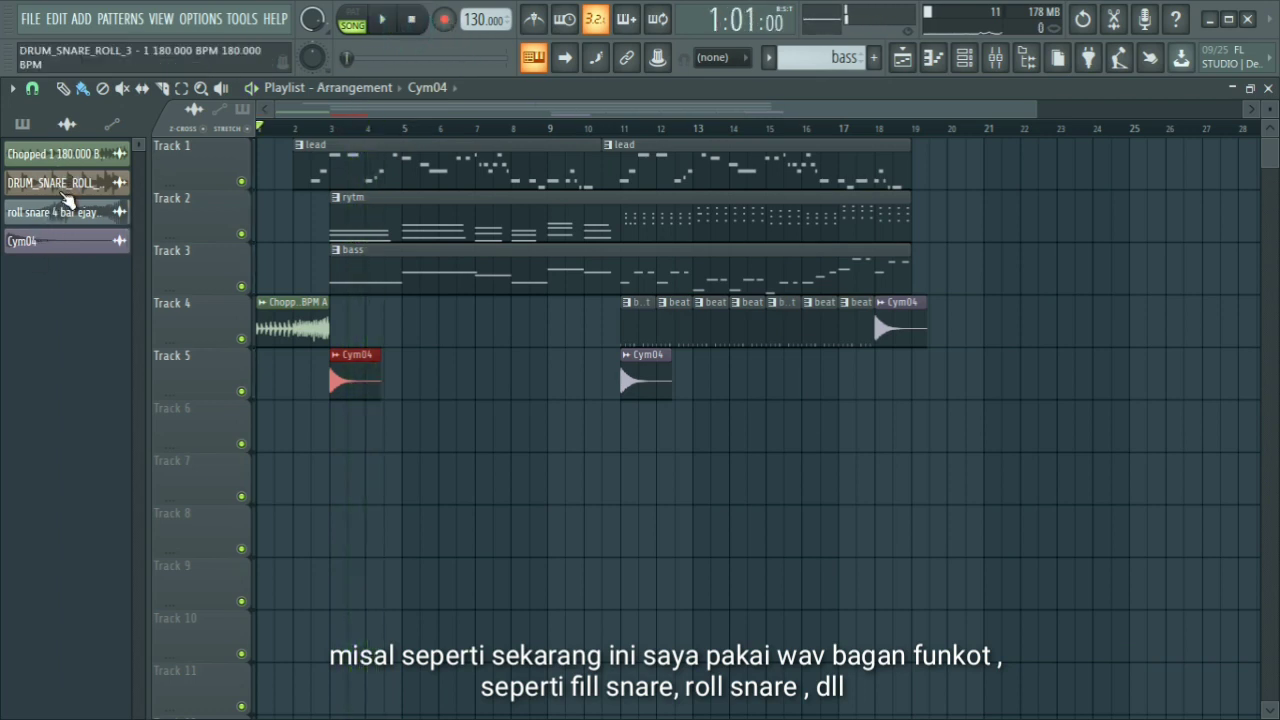
left_click_drag(68, 185, 628, 436)
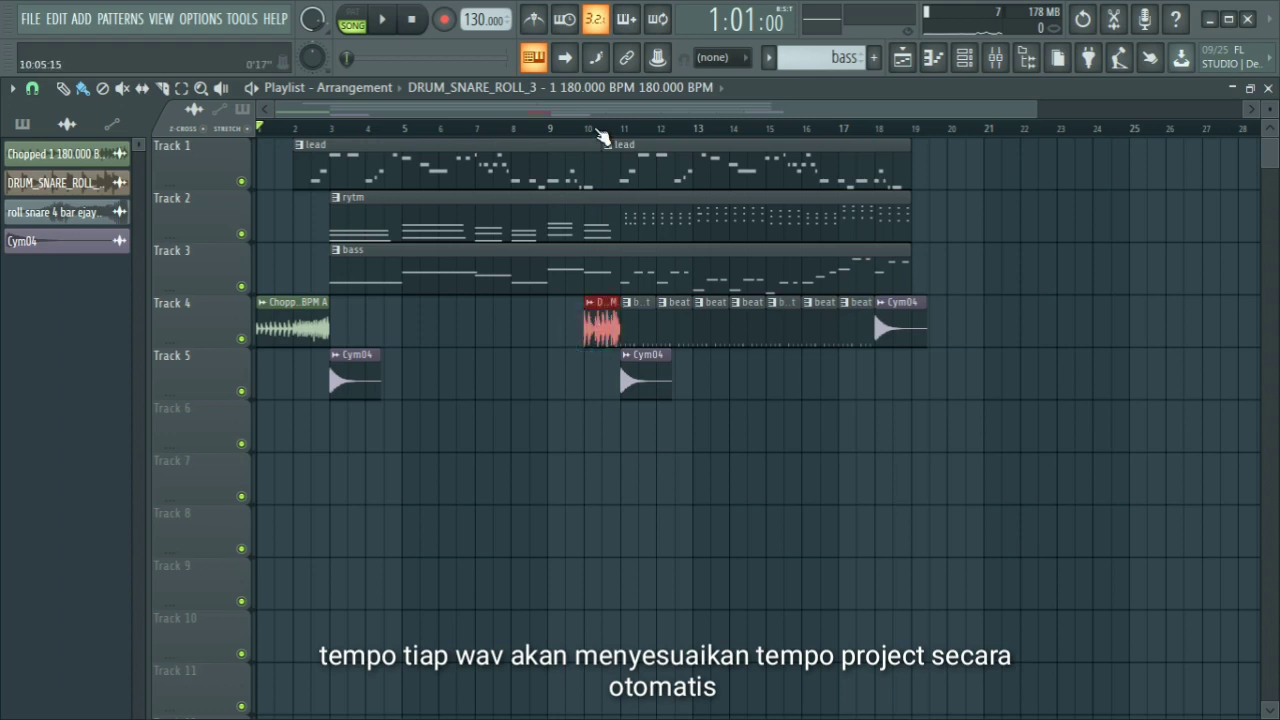
Play the snare roll transition, move the second lead clip on Track 1 to bar 10, and replay from there
left_click(401, 20)
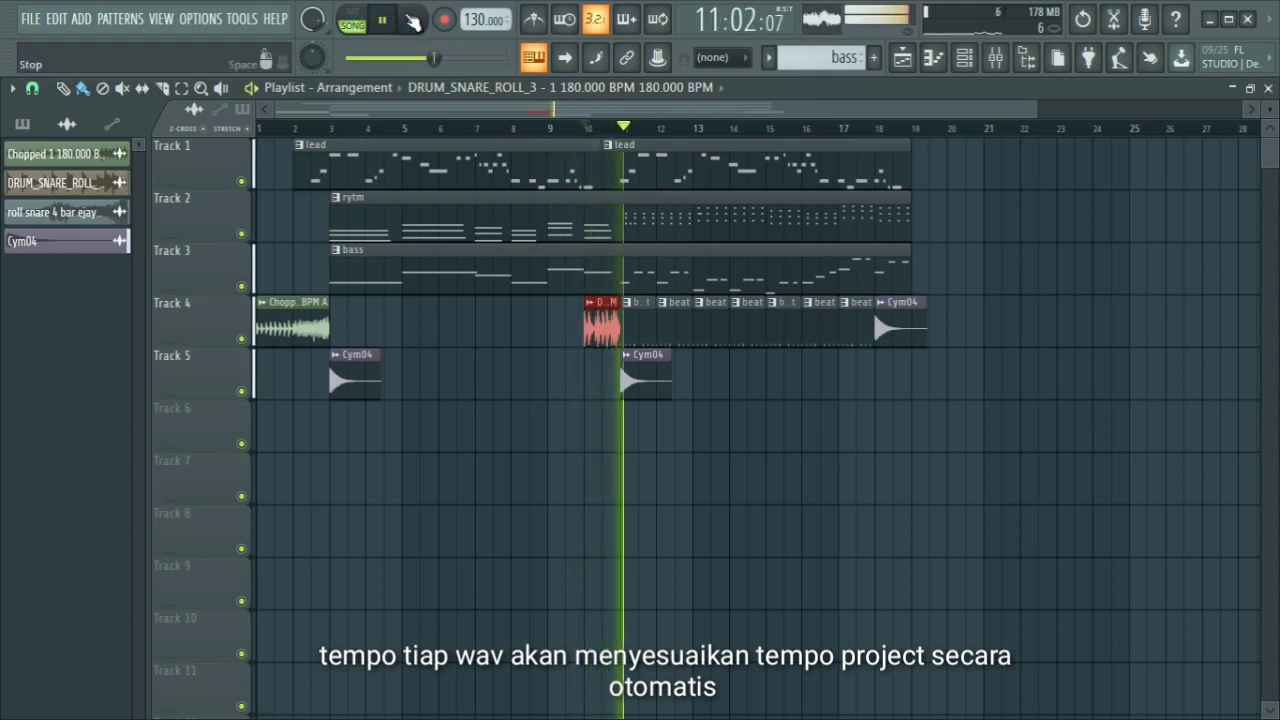
key("space")
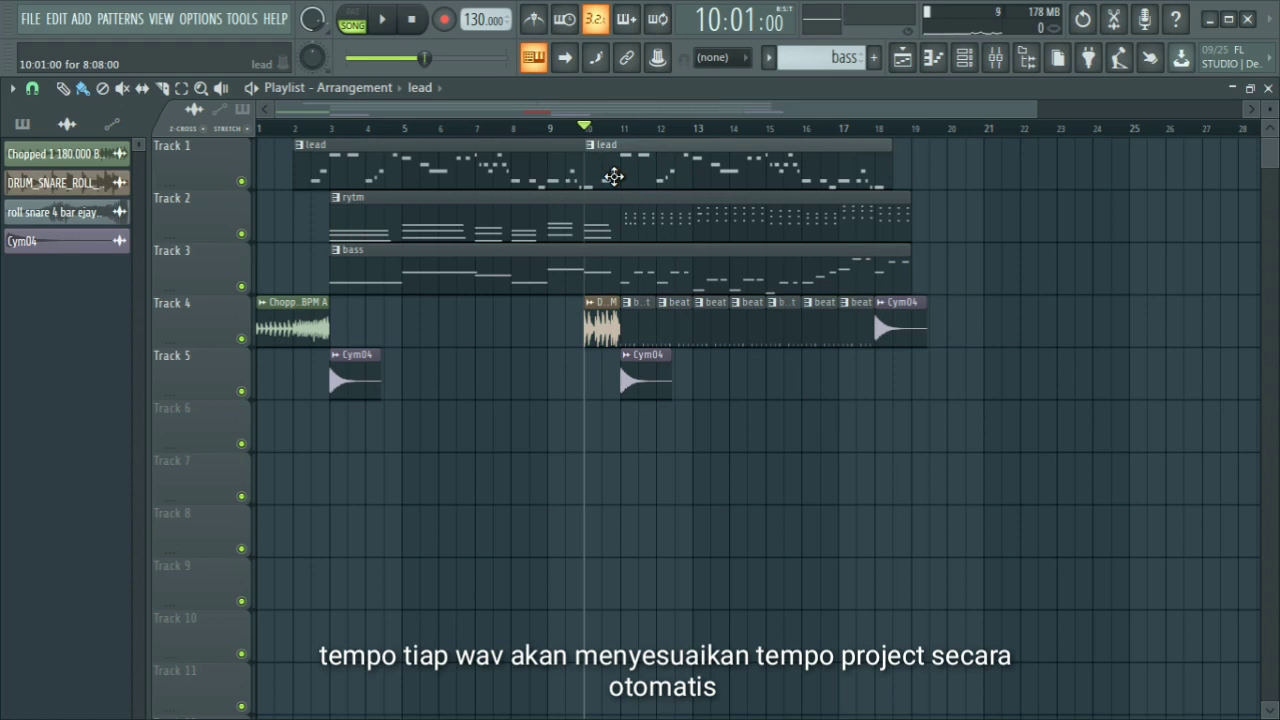
left_click(613, 177)
left_click(388, 19)
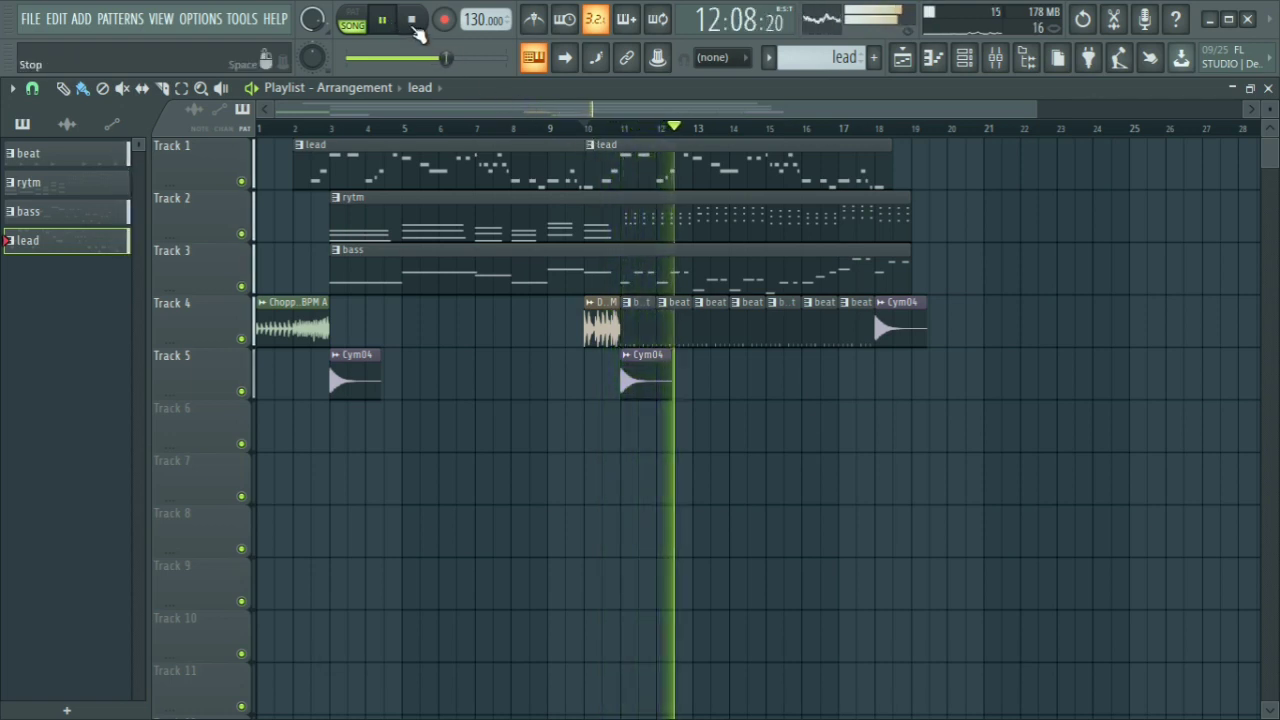
left_click(411, 20)
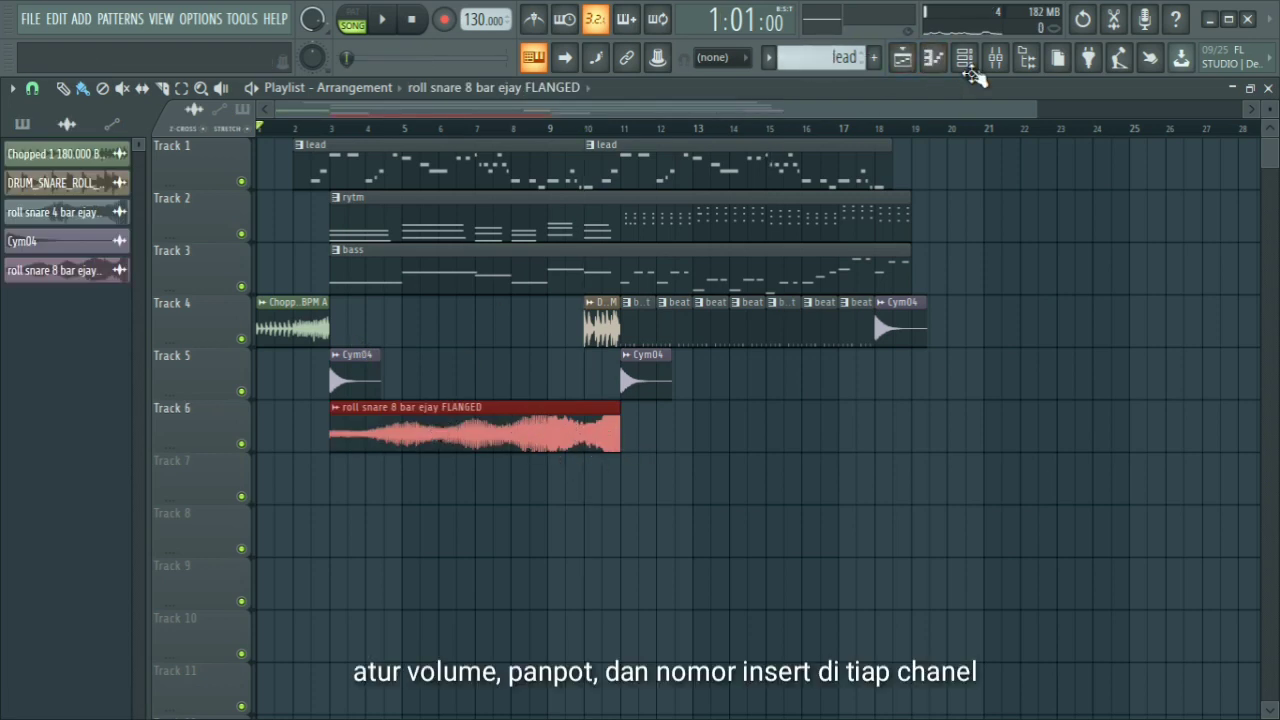
Examine the audio channels in the Channel rack, close it, and play the arrangement from the beginning
left_click(964, 58)
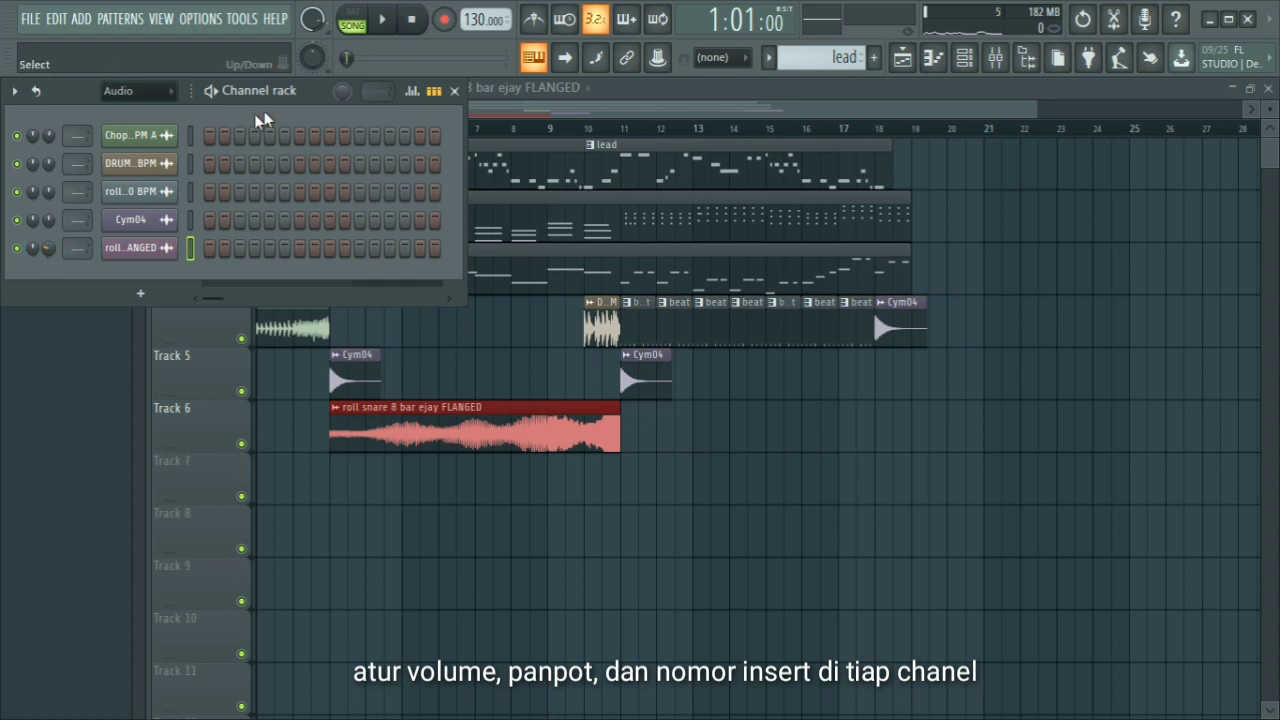
left_click(455, 91)
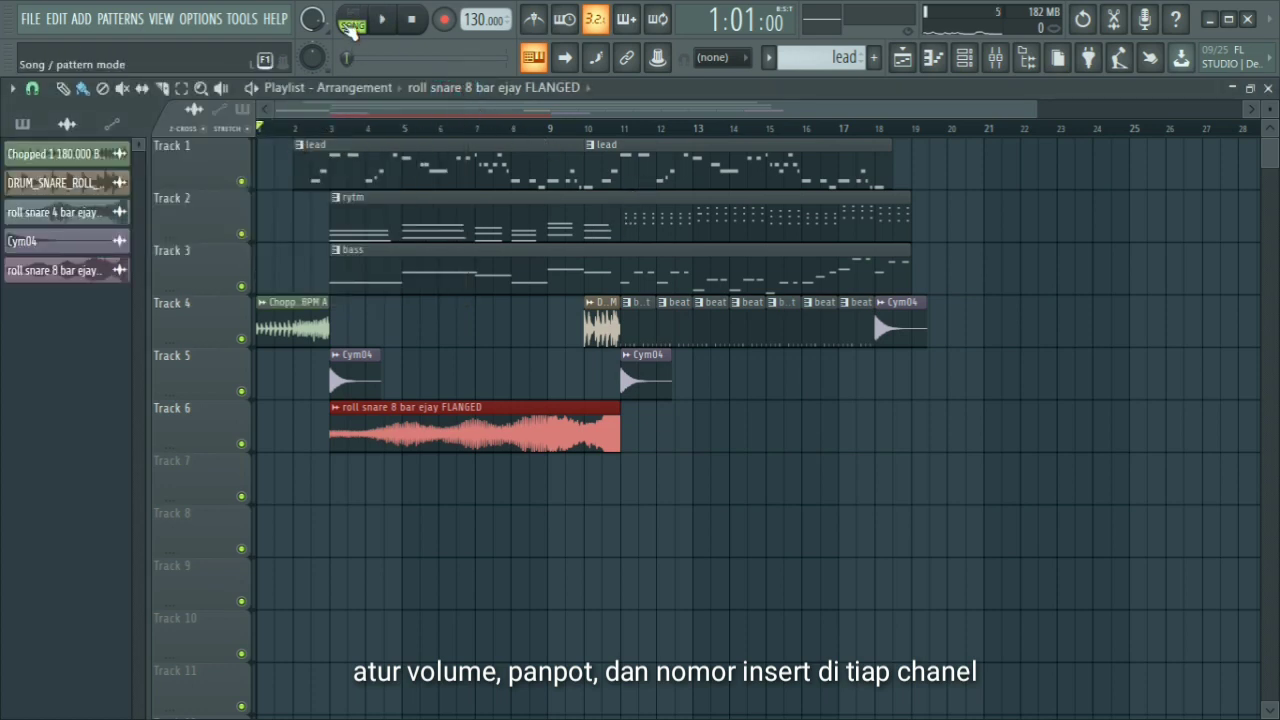
left_click(378, 22)
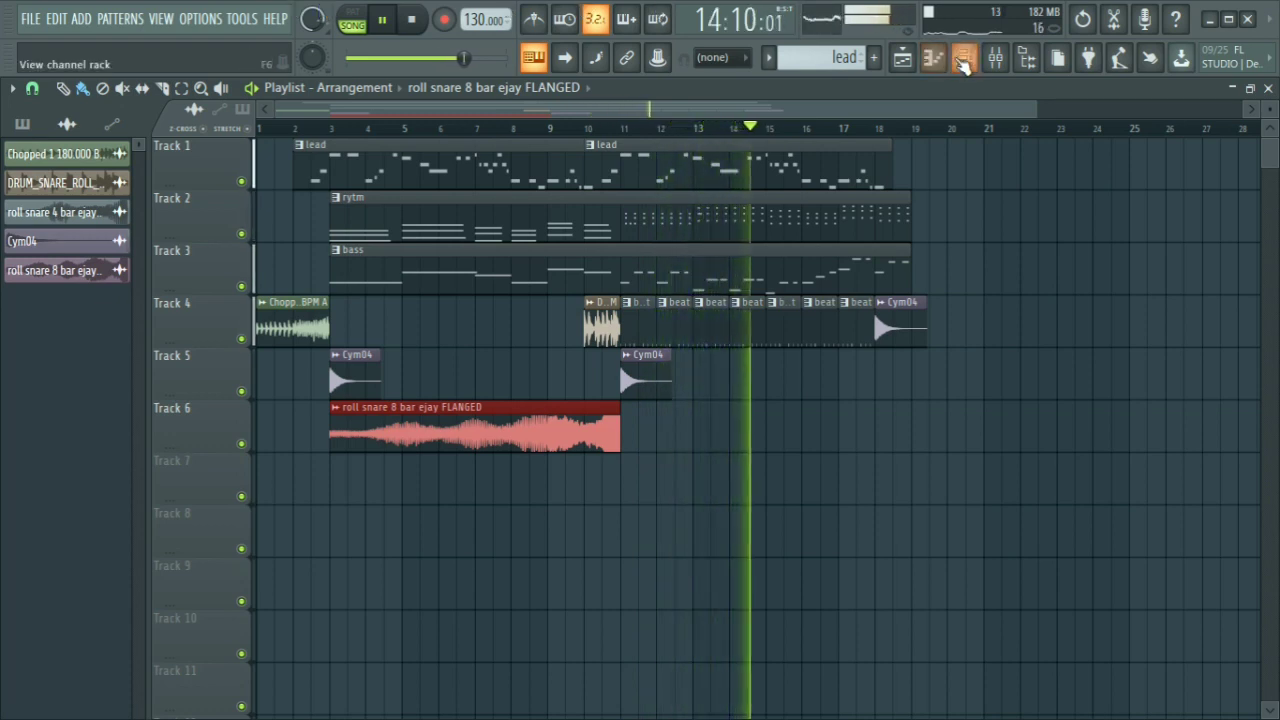
Show all channels in the Channel rack and raise the volume of the FPC 6 Kick channel
left_click(962, 62)
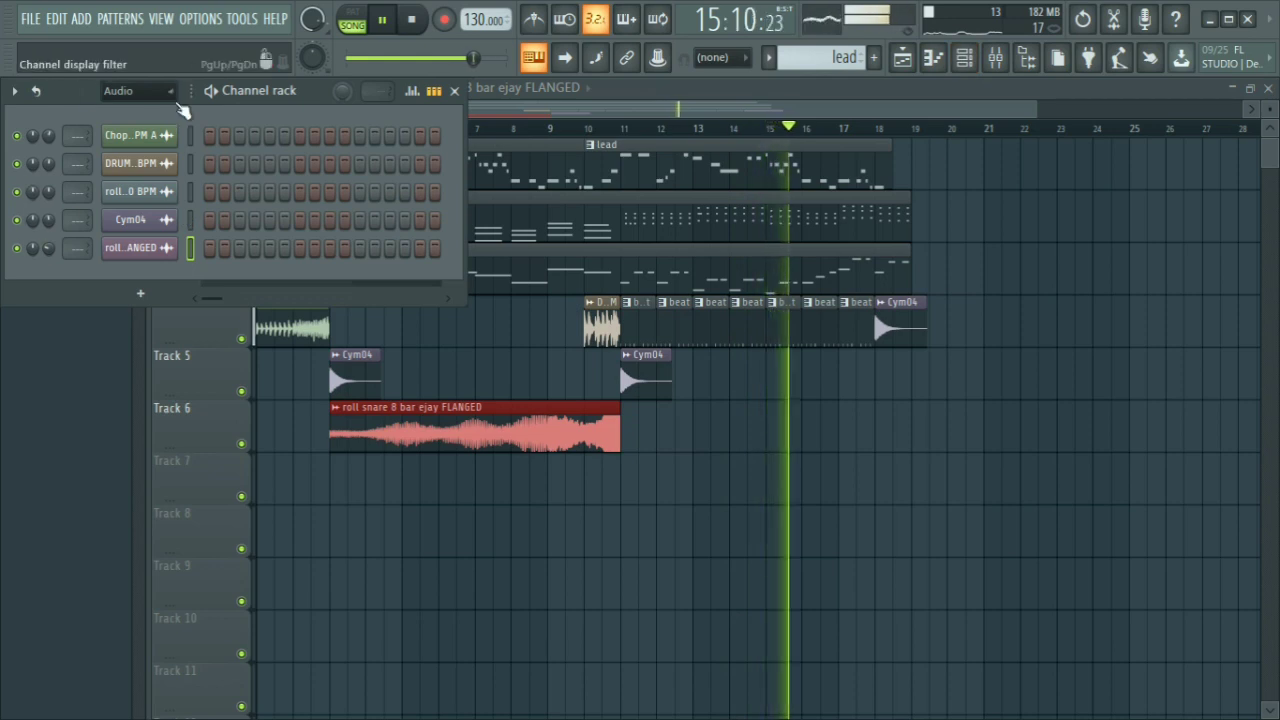
left_click(172, 92)
left_click(130, 113)
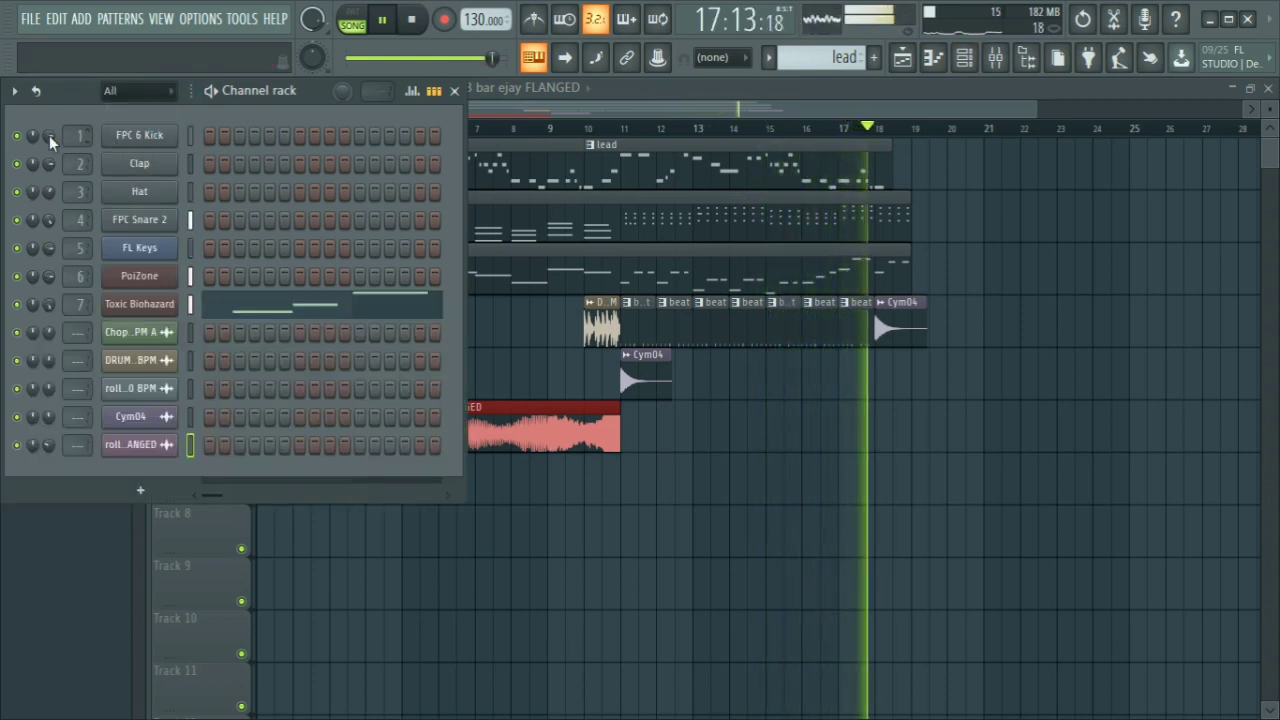
scroll(48, 135, "up", 5)
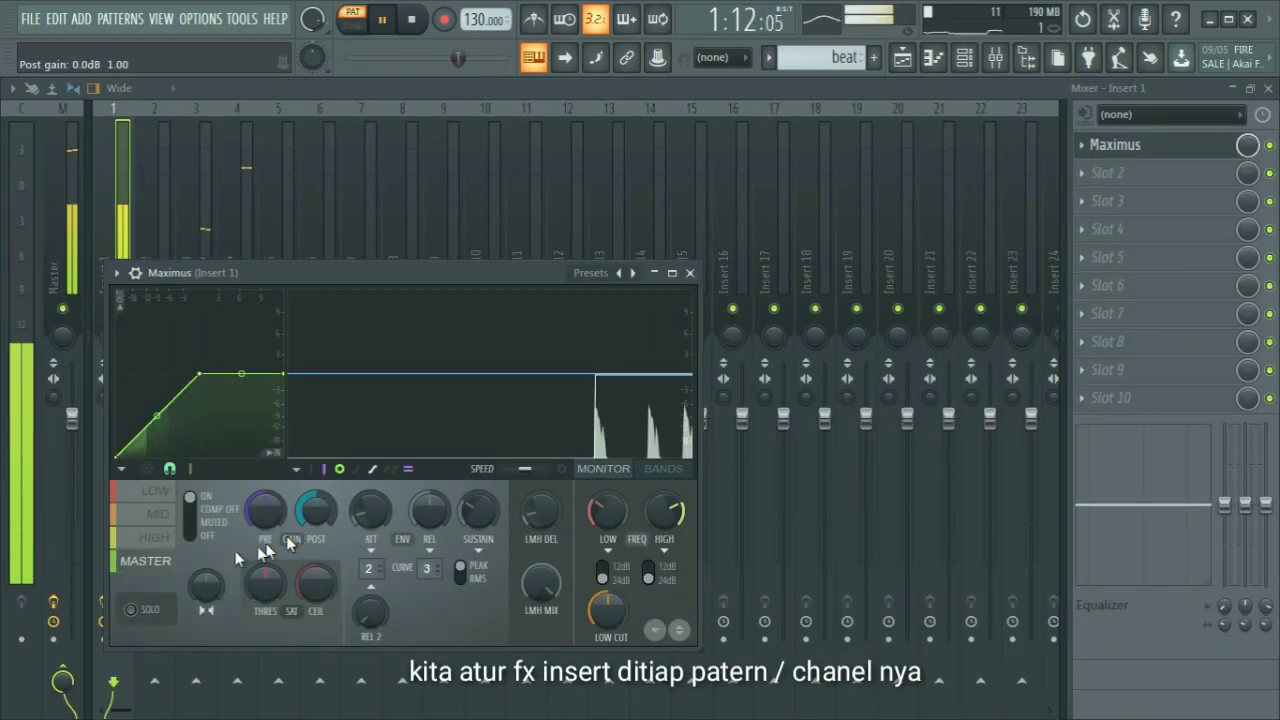
Solo the low, mid and high bands of Maximus on Insert 1 in turn to hear each, and end the solo
left_click(145, 611)
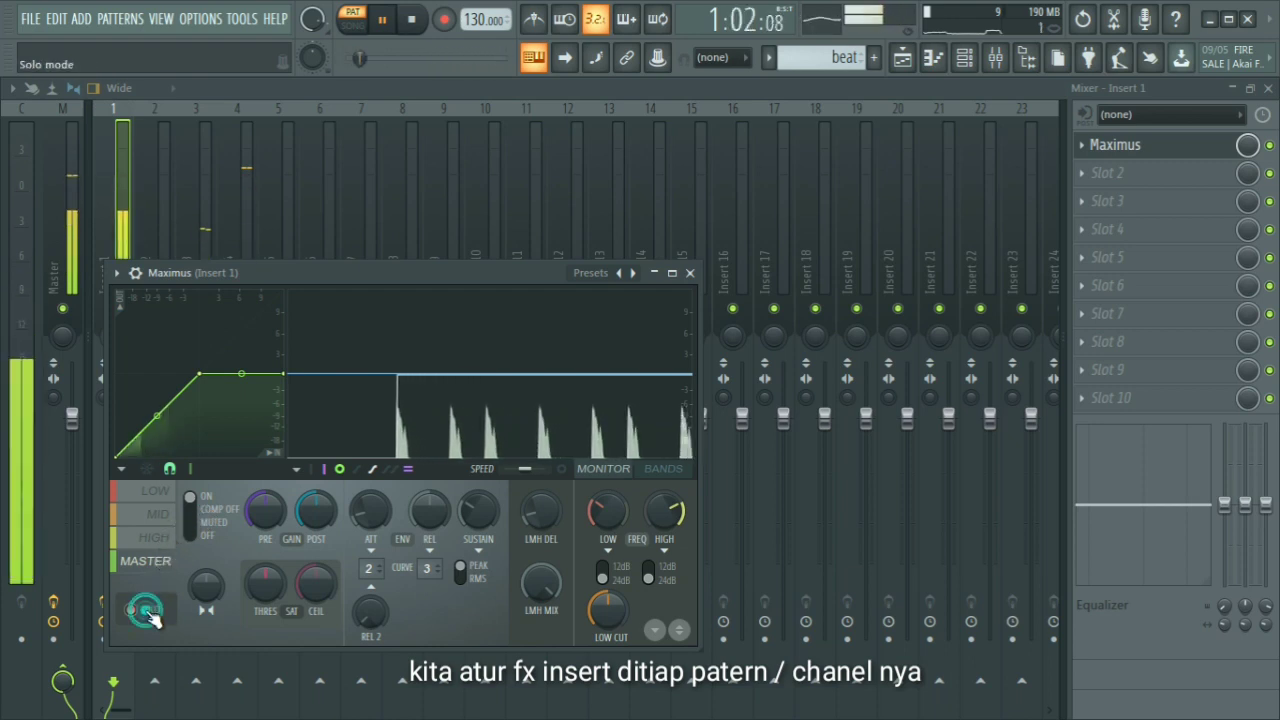
left_click(157, 491)
left_click(168, 516)
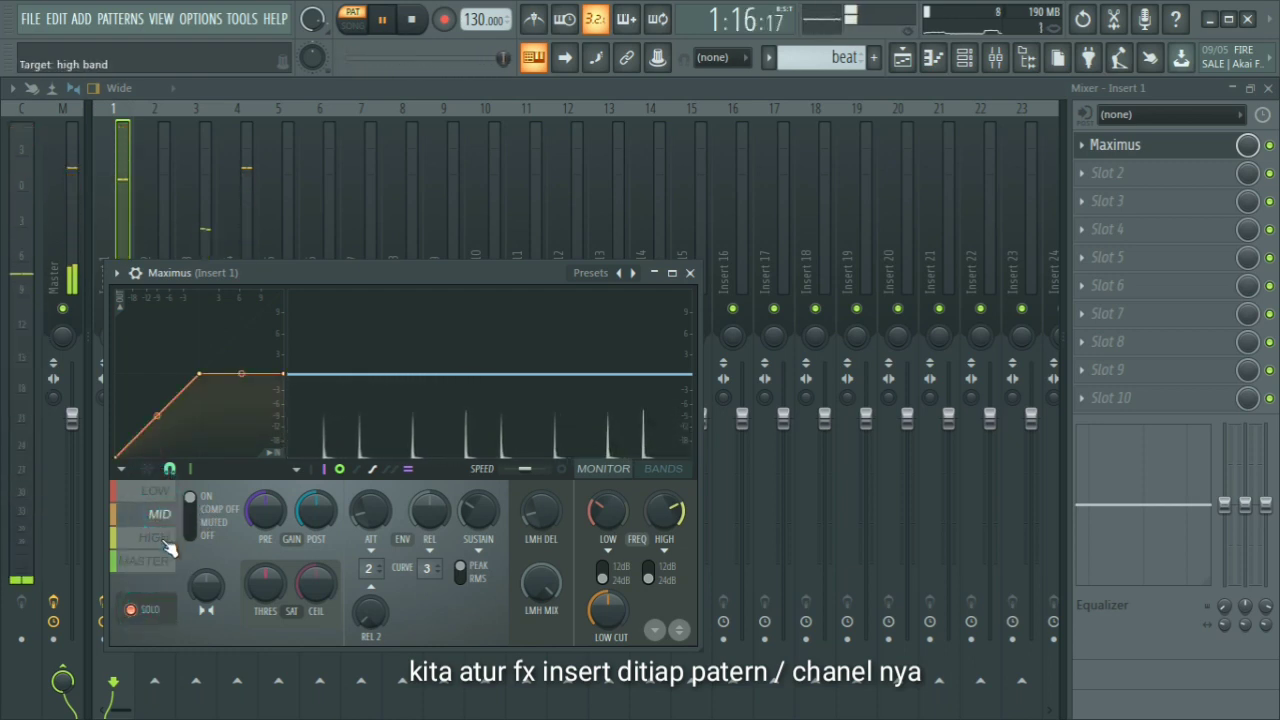
left_click(166, 541)
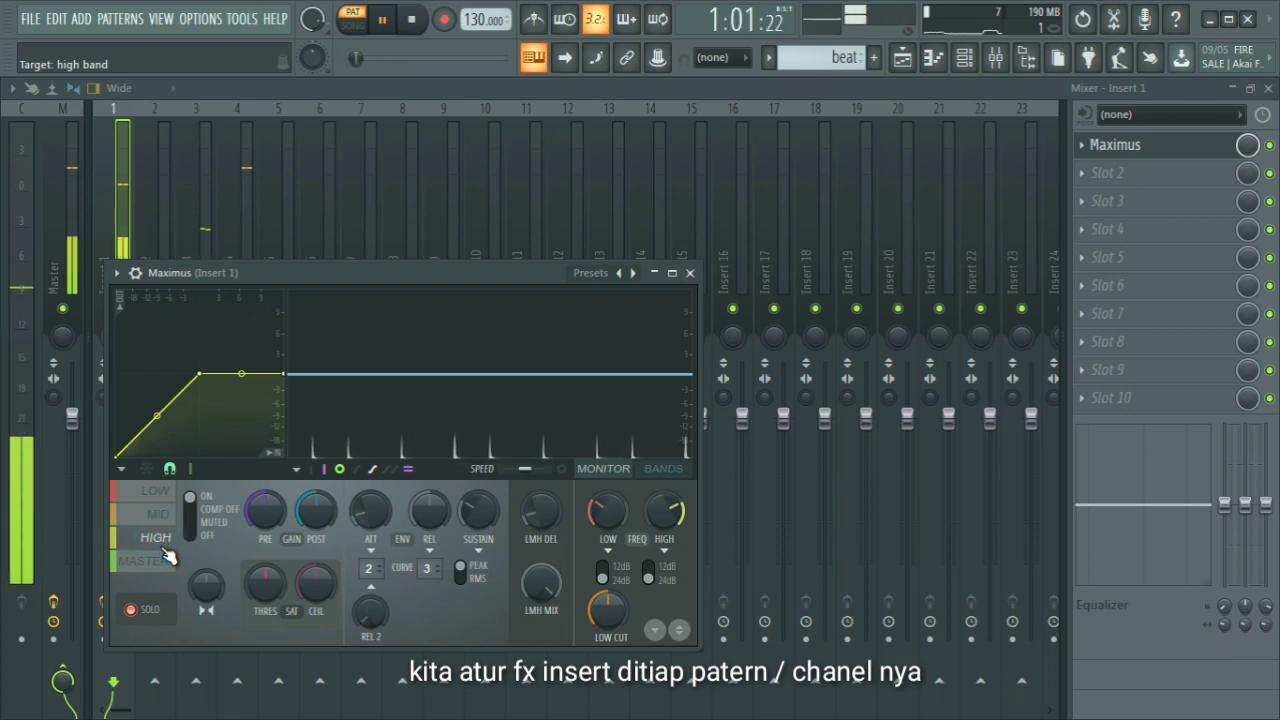
left_click(145, 609)
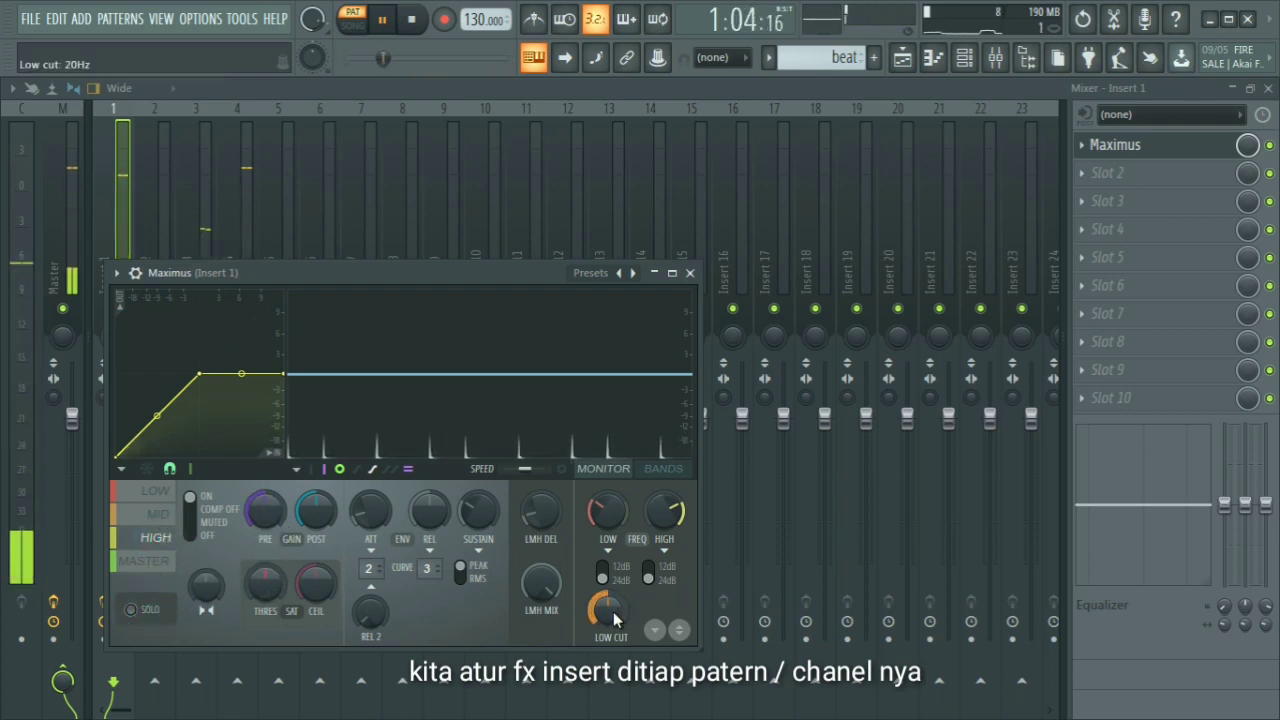
Turn off the low cut in Maximus on Insert 1 and close the plugin window
mouse_move(613, 611)
left_mouse_down()
mouse_move(613, 592)
mouse_move(613, 620)
left_mouse_up()
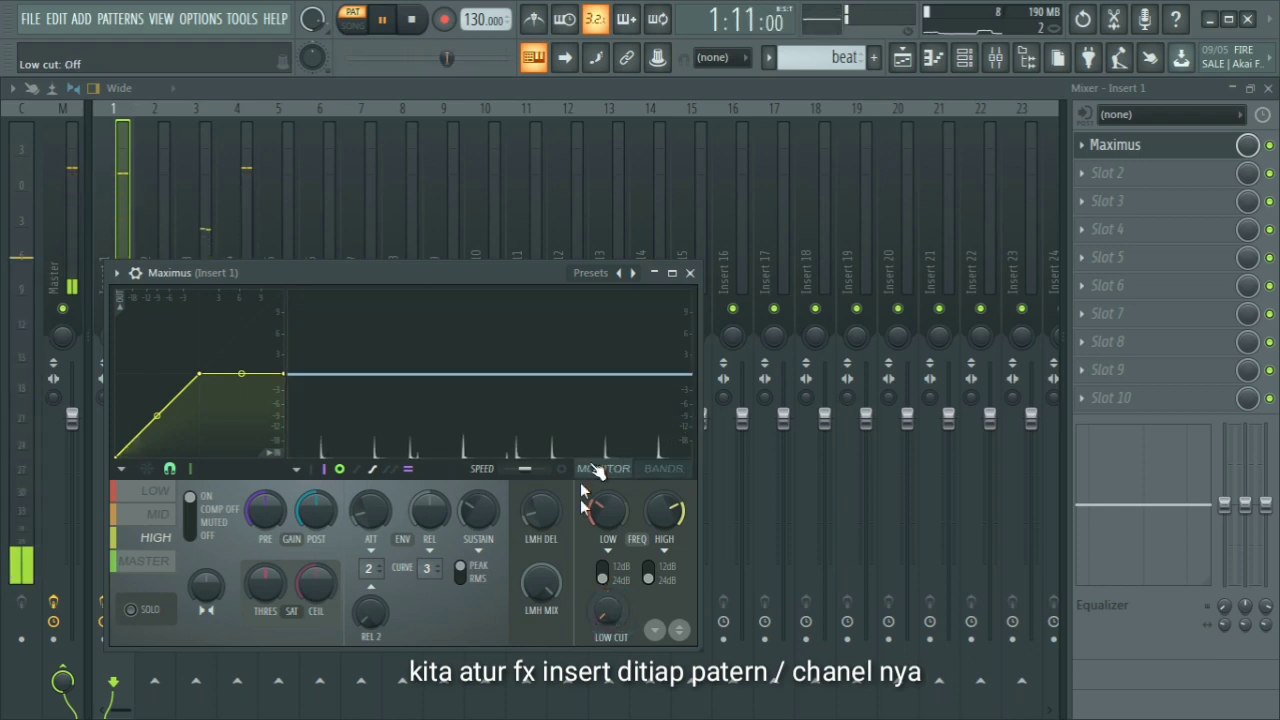
left_click(689, 272)
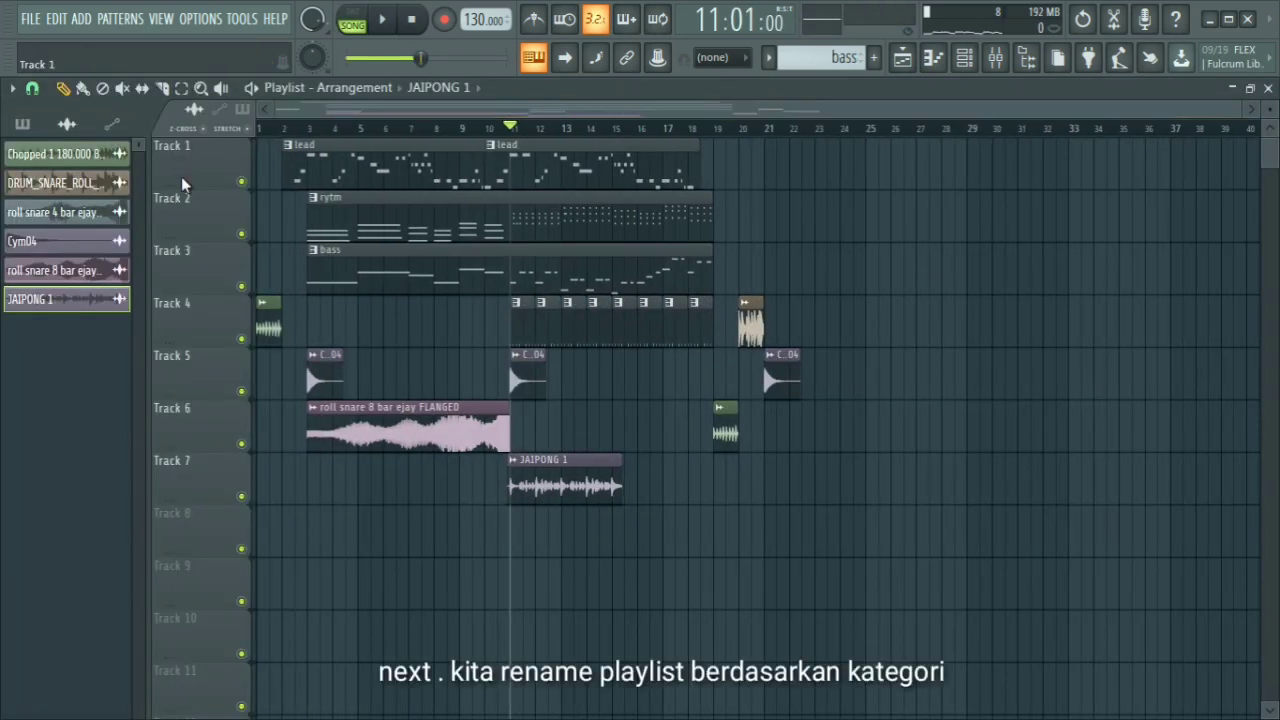
Rename playlist Track 1 to "lead" and color it green
right_click(182, 183)
left_click(212, 141)
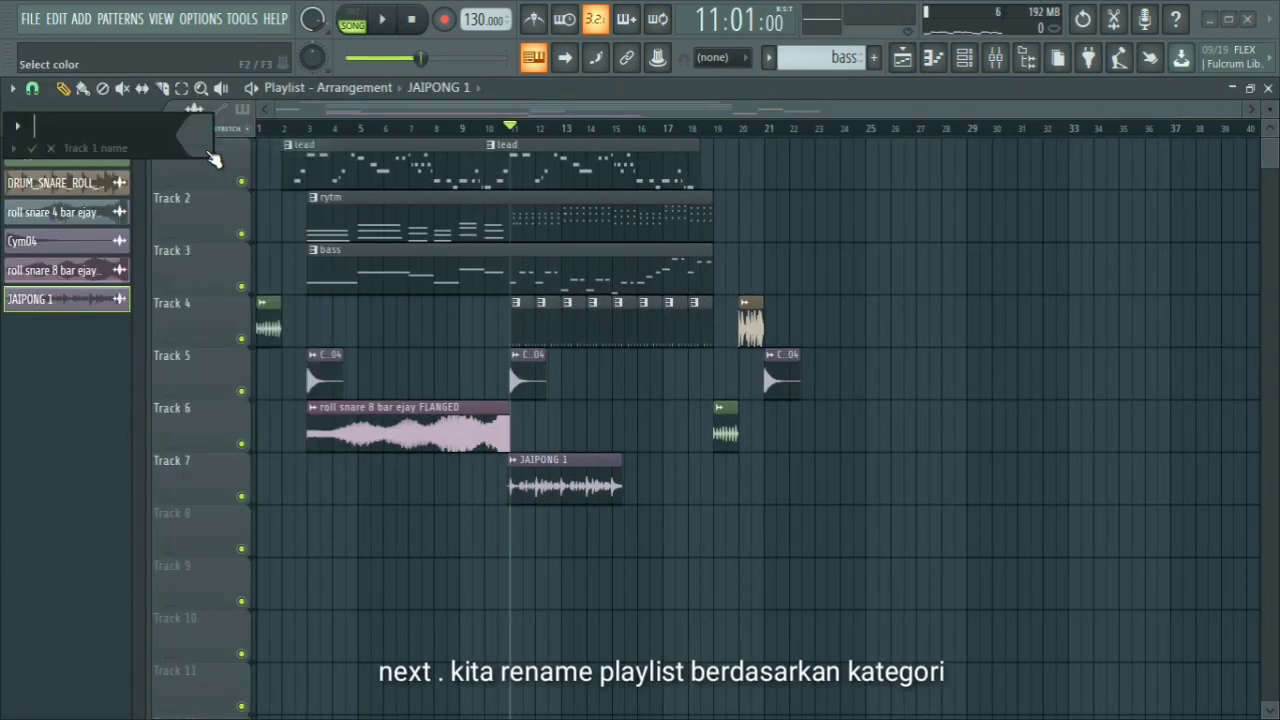
left_click(200, 143)
left_click(266, 143)
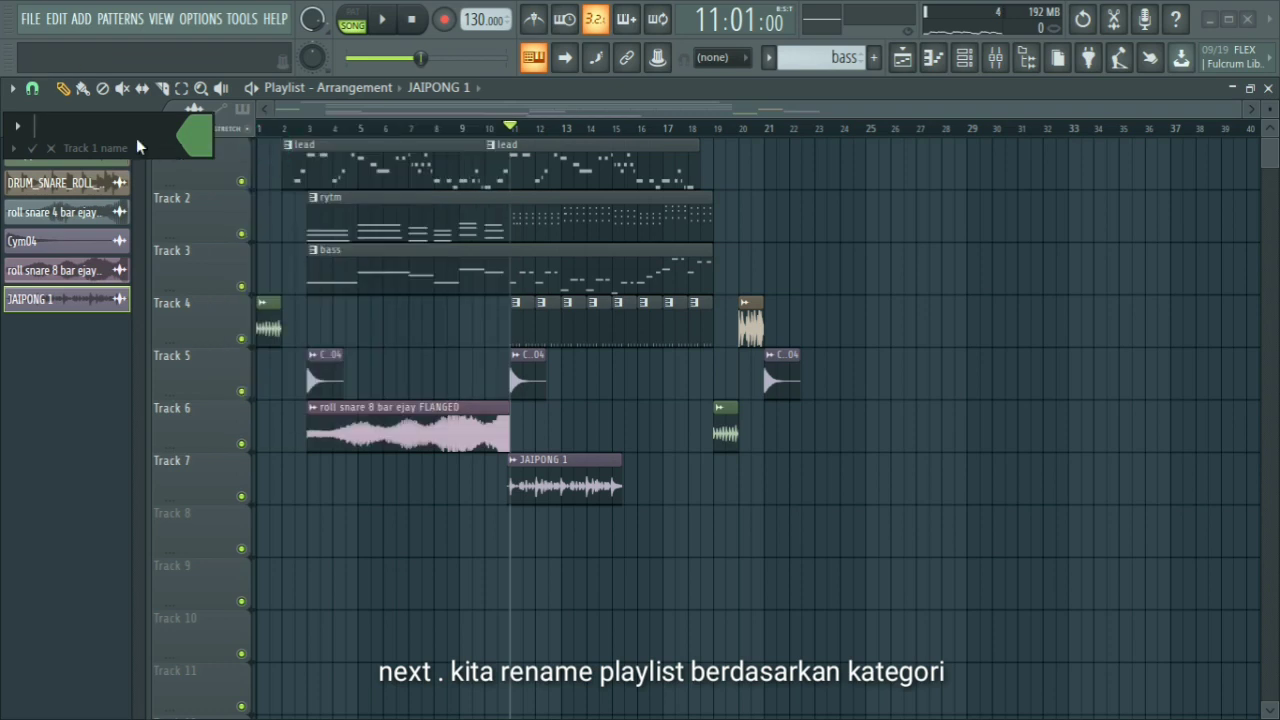
key("Return")
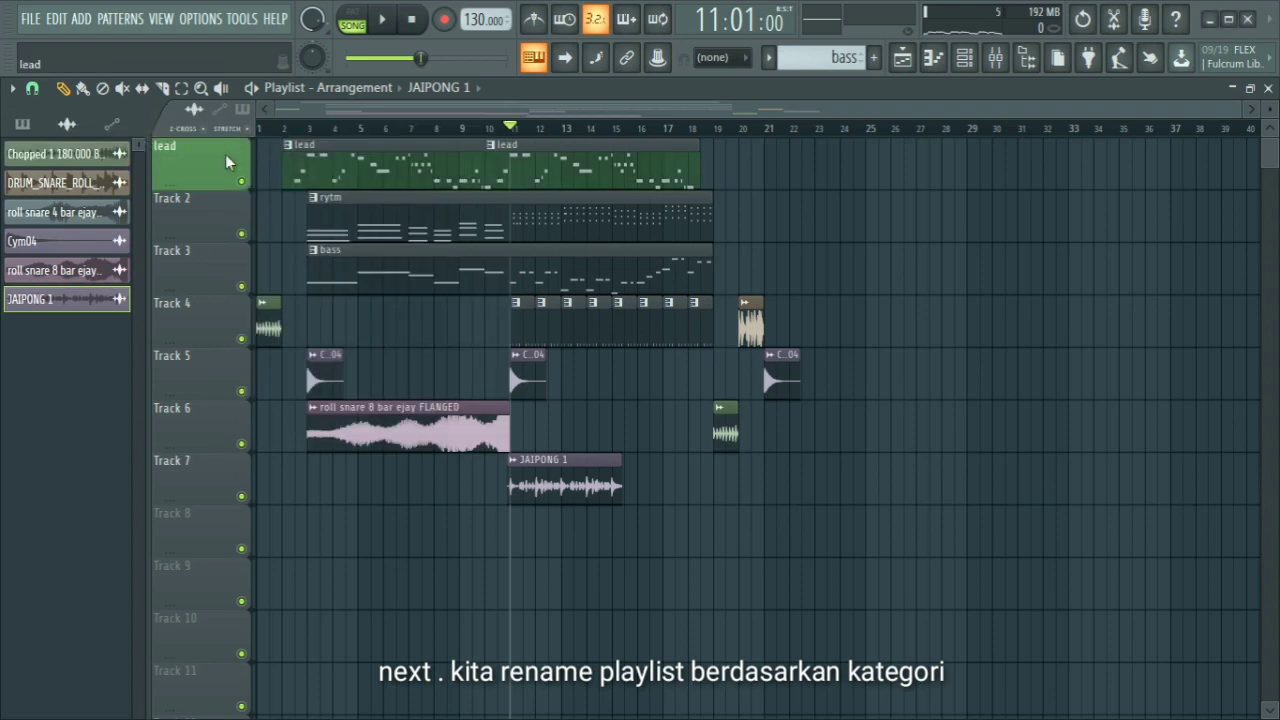
Rename playlist Track 2 to "rytk" and color it teal green
right_click(213, 192)
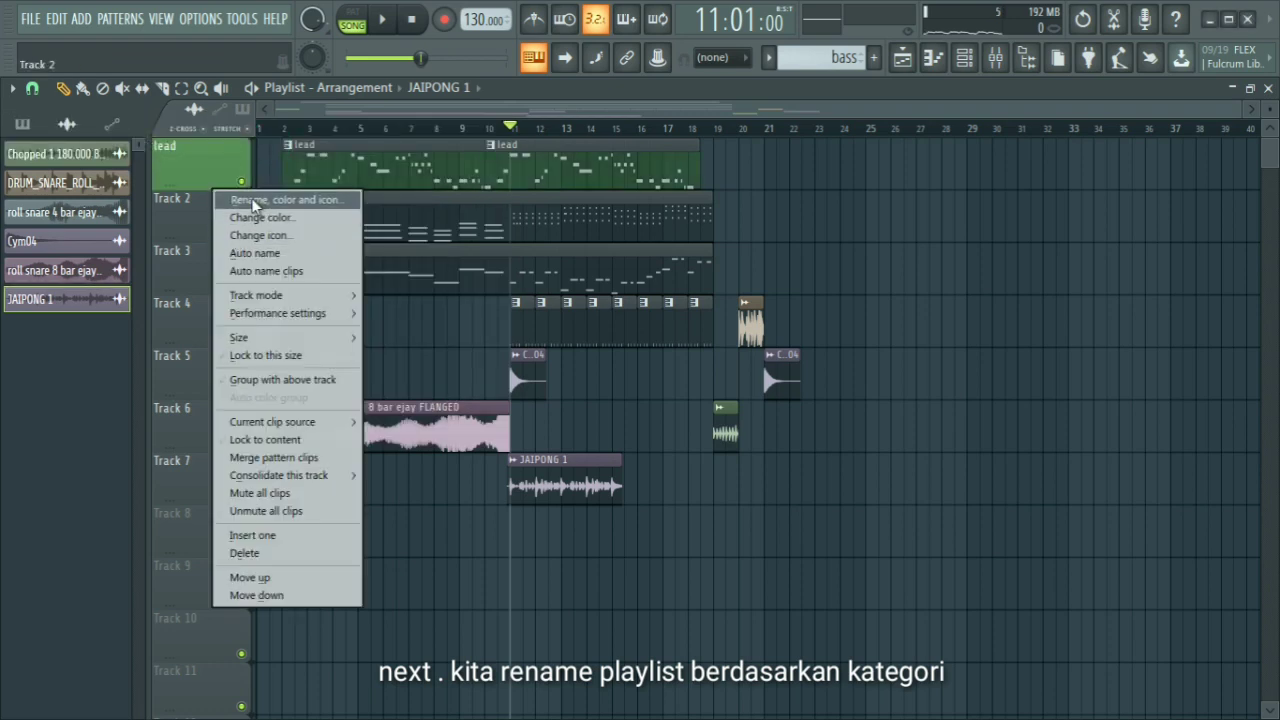
left_click(254, 201)
left_click(254, 196)
left_click(331, 189)
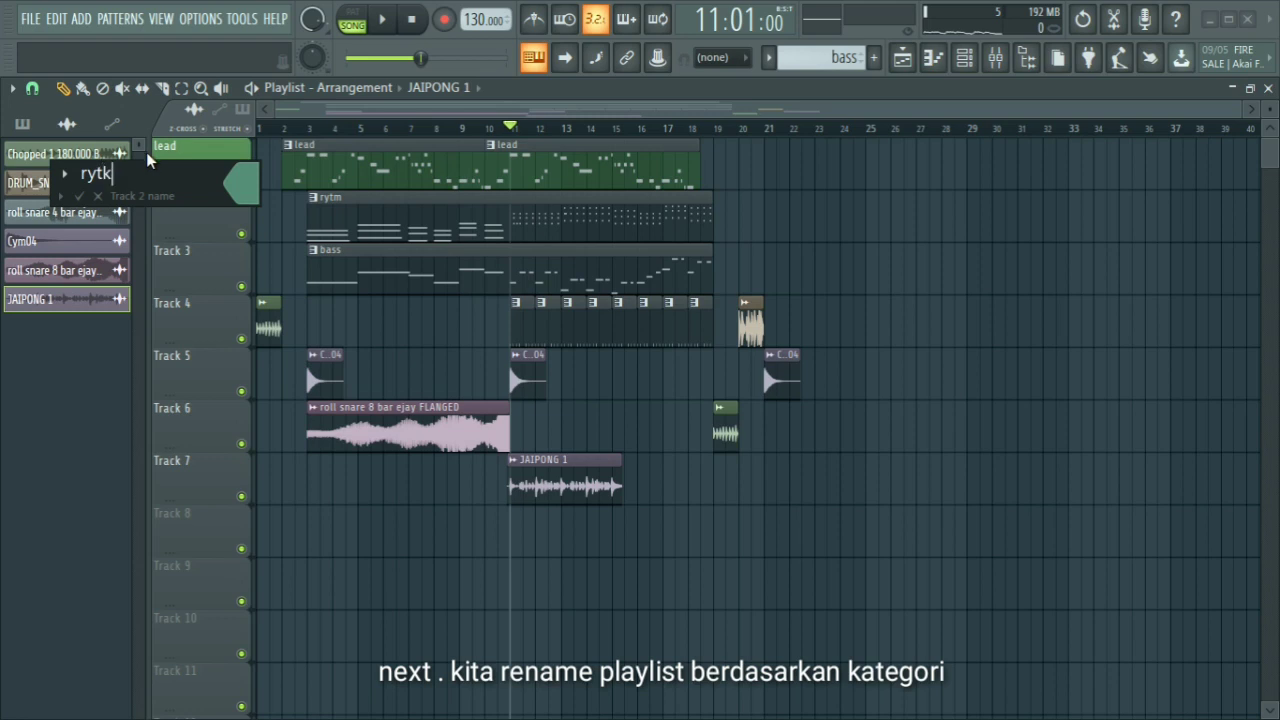
key("Return")
Rename playlist Track 3 to "bass" and color it light blue
right_click(197, 285)
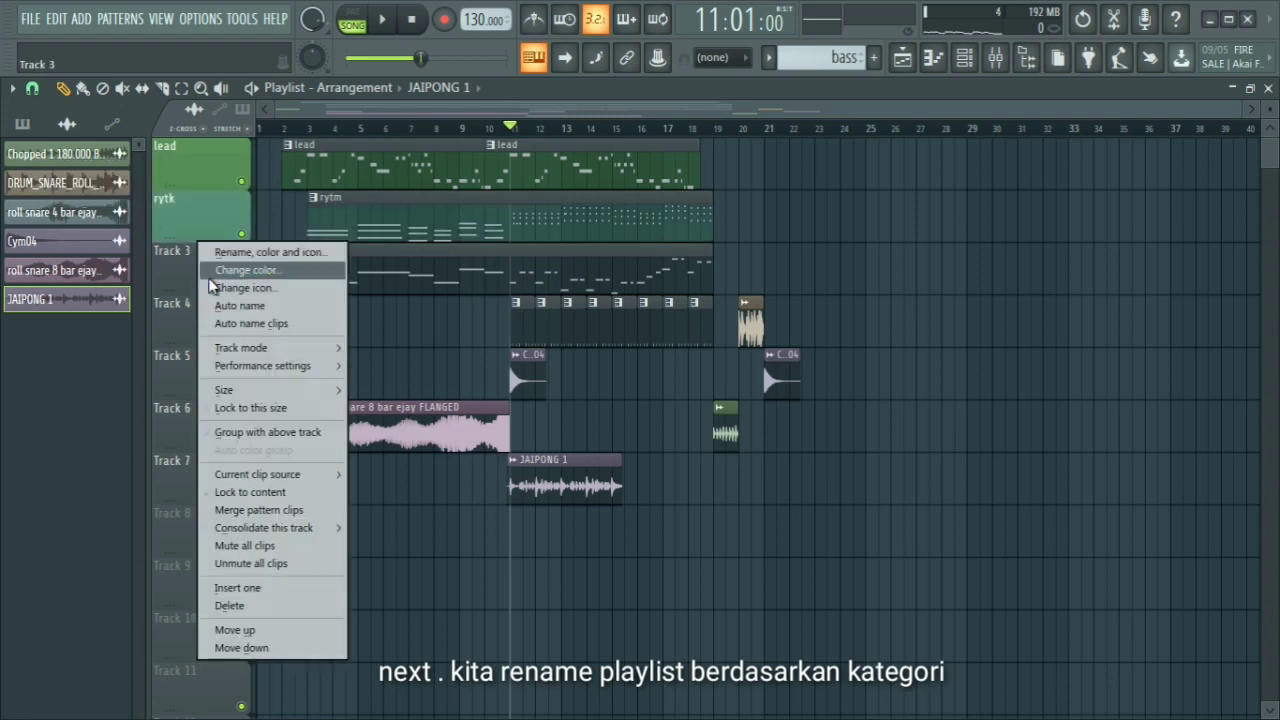
left_click(228, 255)
left_click(222, 248)
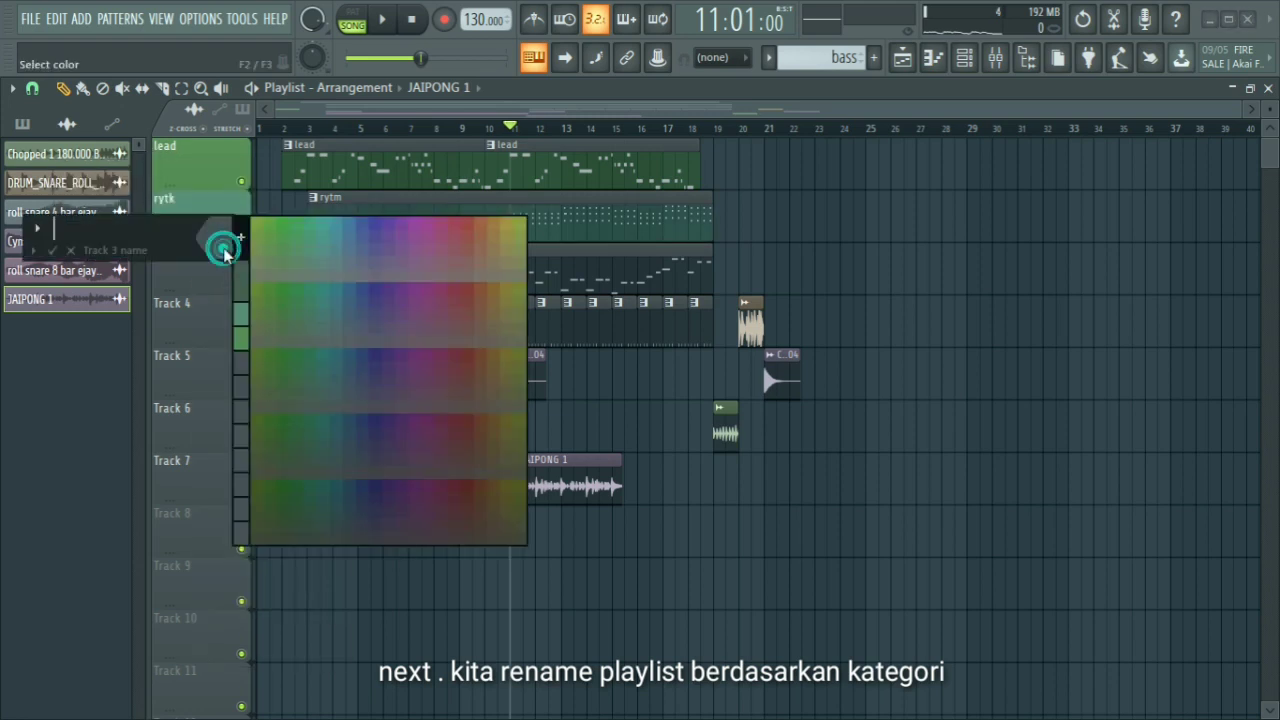
left_click(340, 232)
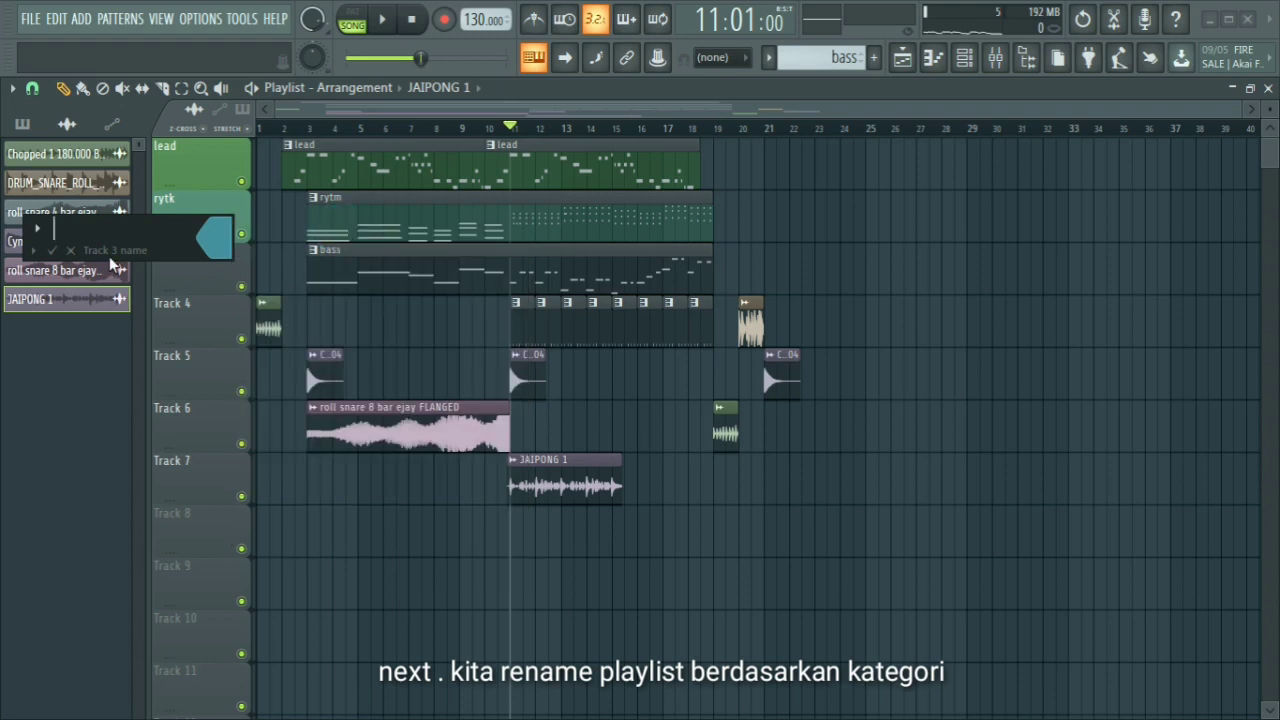
type("bass")
key("Return")
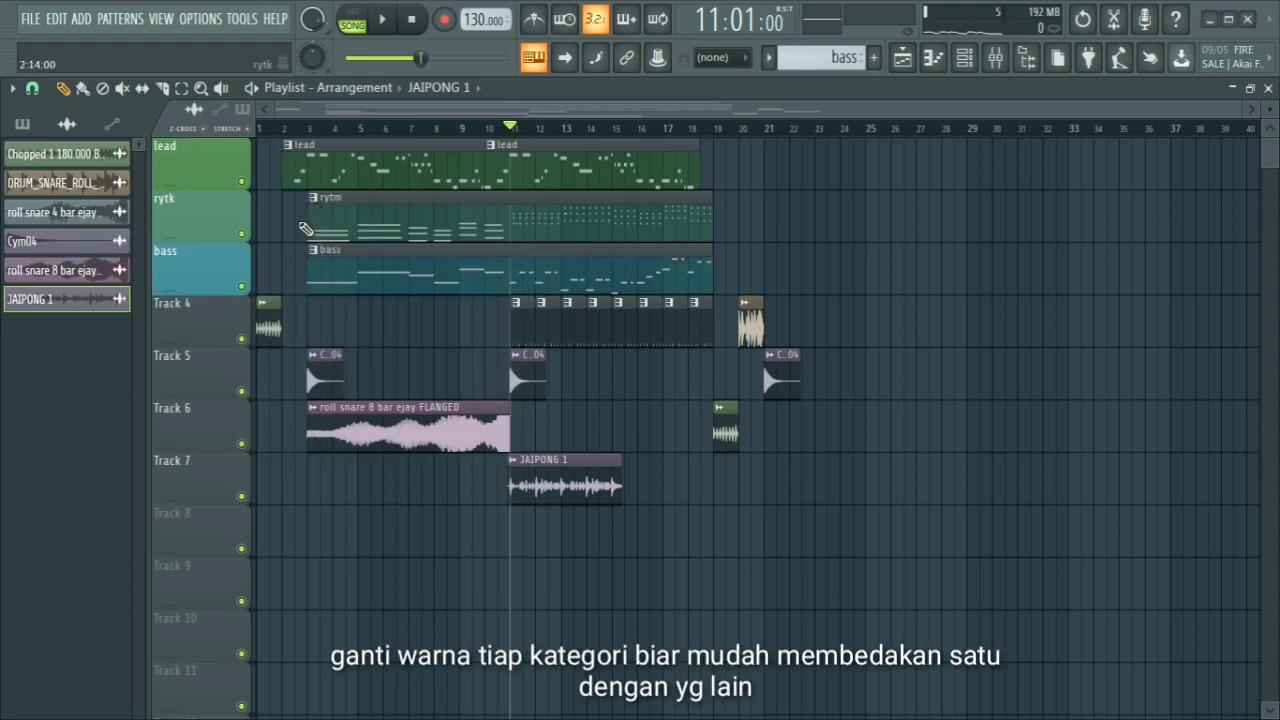
Rename playlist Track 4 to "beat" and color it purple
right_click(198, 335)
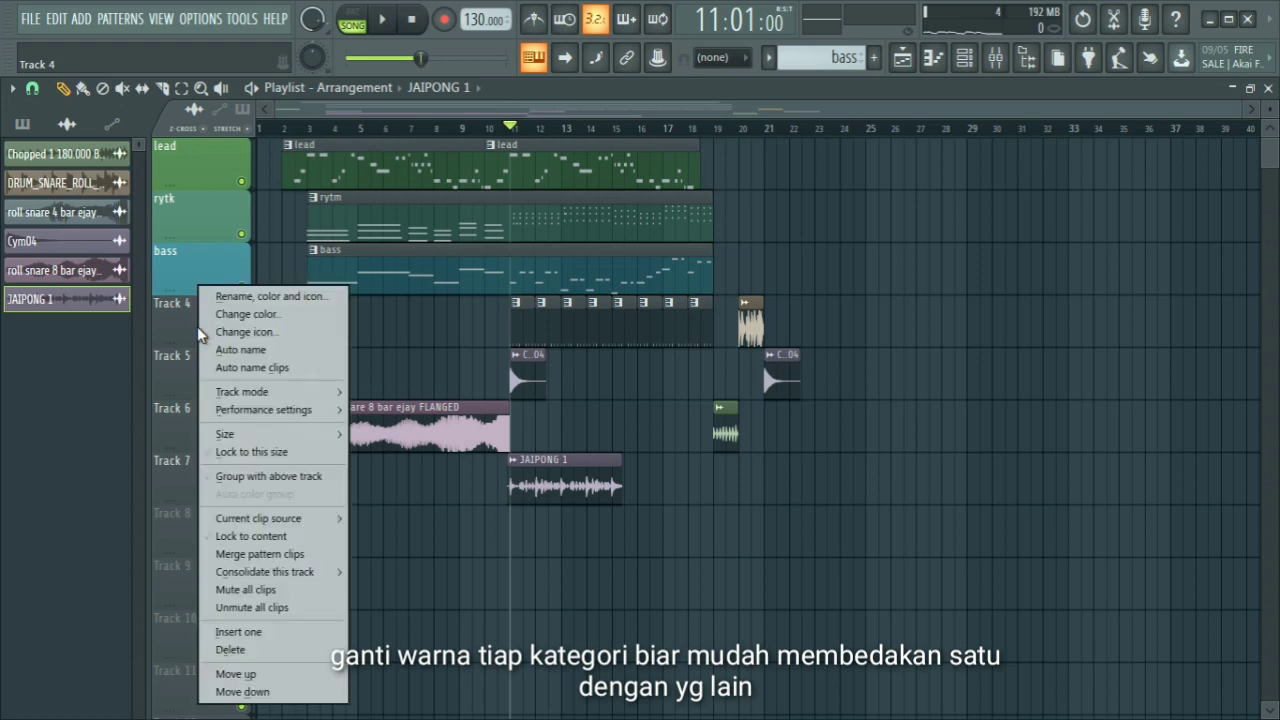
left_click(230, 297)
left_click(220, 292)
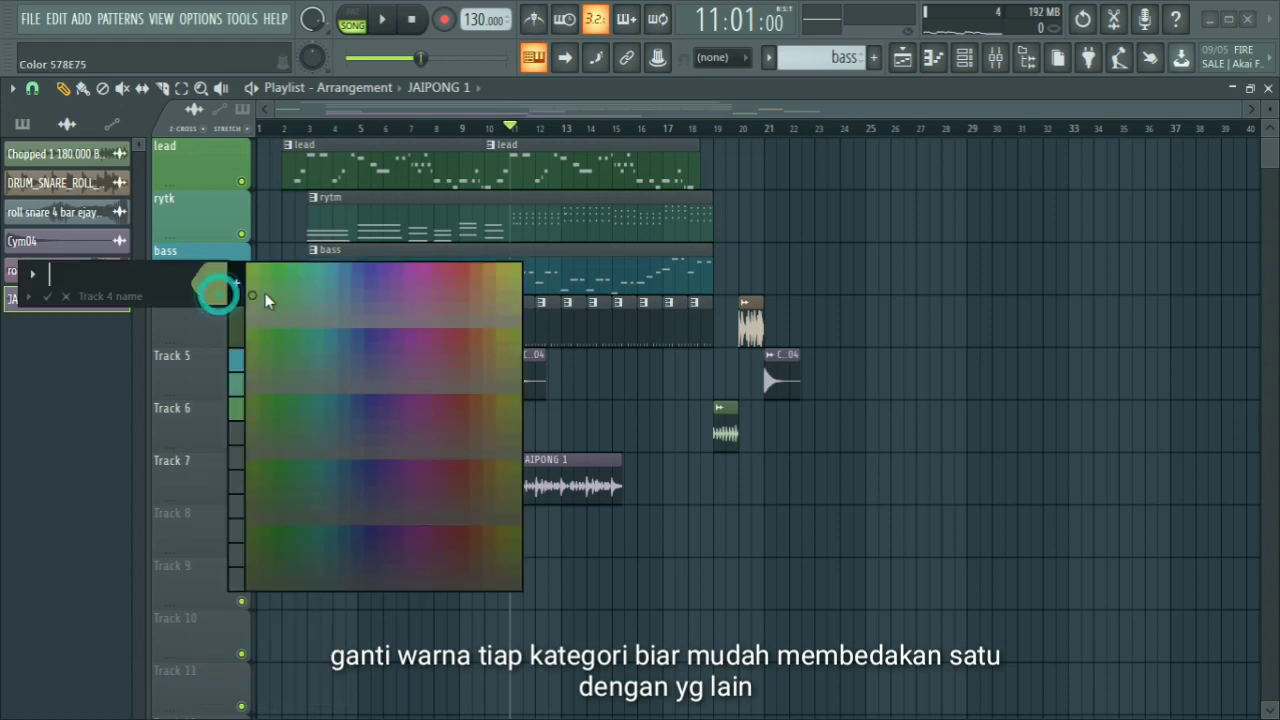
left_click(403, 282)
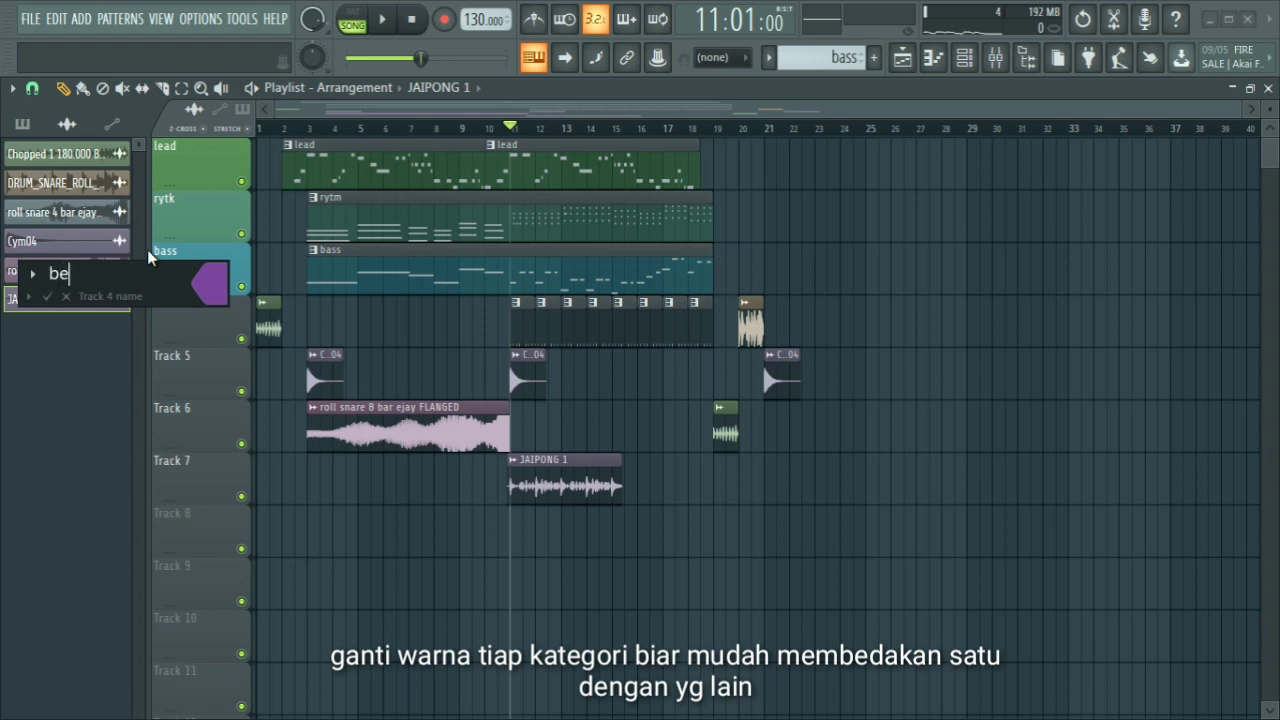
key("Return")
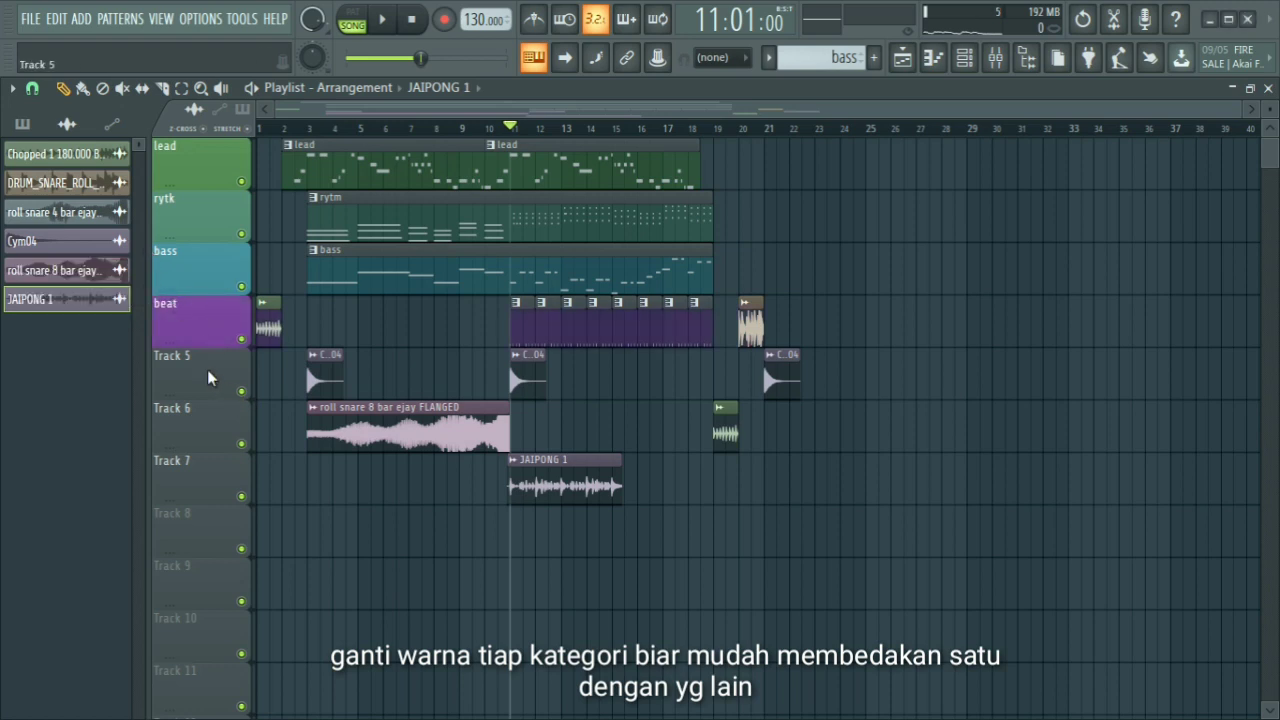
Rename playlist Track 5 to "cym" and color it magenta
right_click(210, 376)
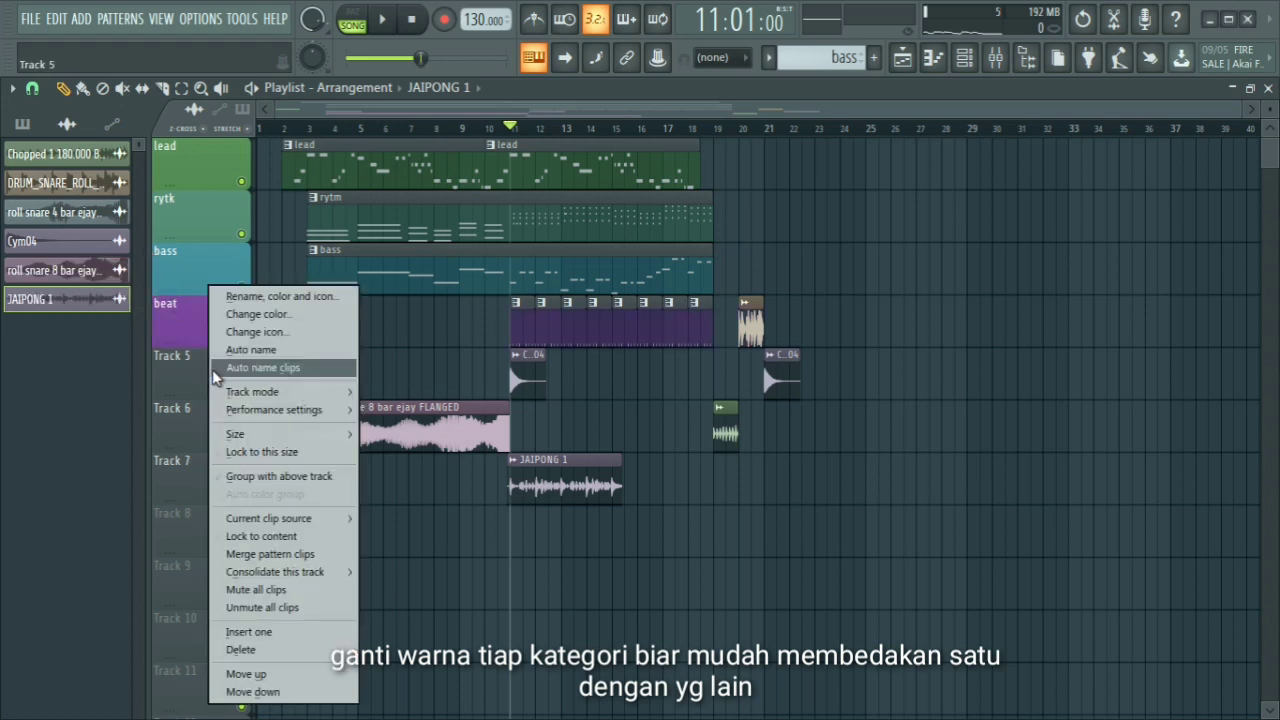
left_click(242, 297)
left_click(238, 295)
left_click(447, 268)
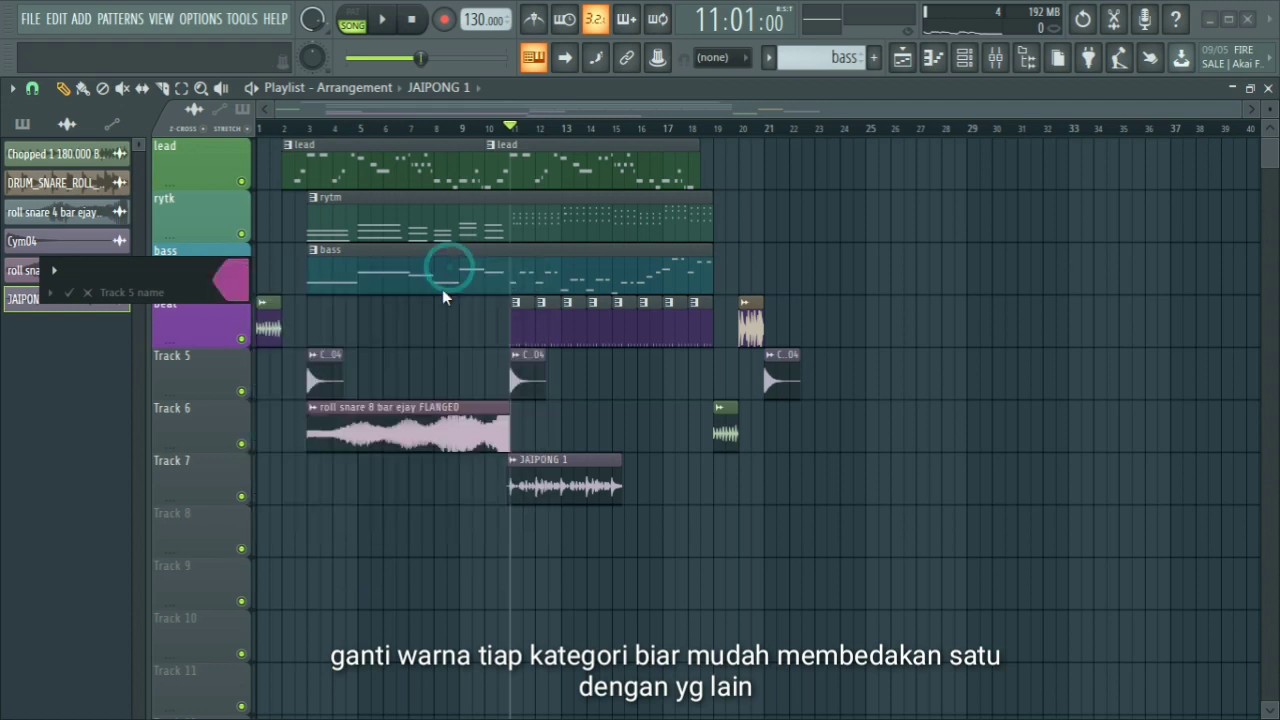
type("cym")
key("Return")
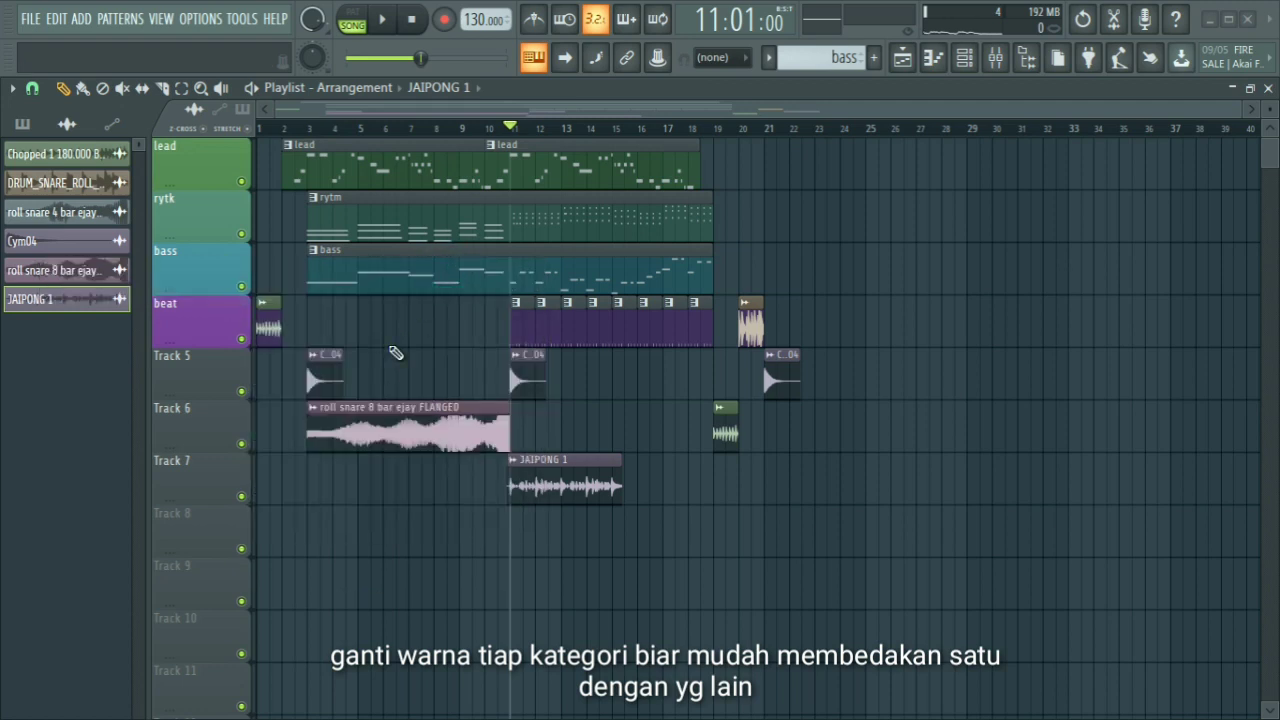
Rename playlist Track 6 to "fx" and color it yellow
right_click(212, 440)
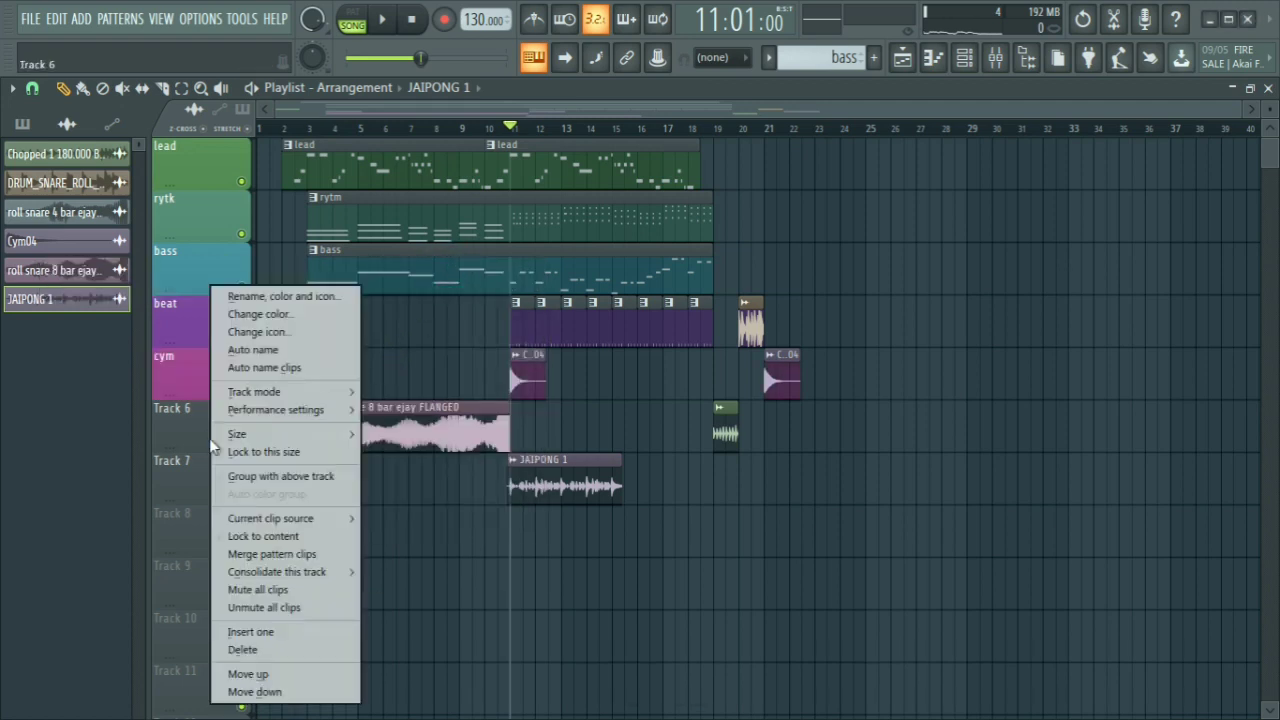
left_click(250, 296)
left_click(248, 292)
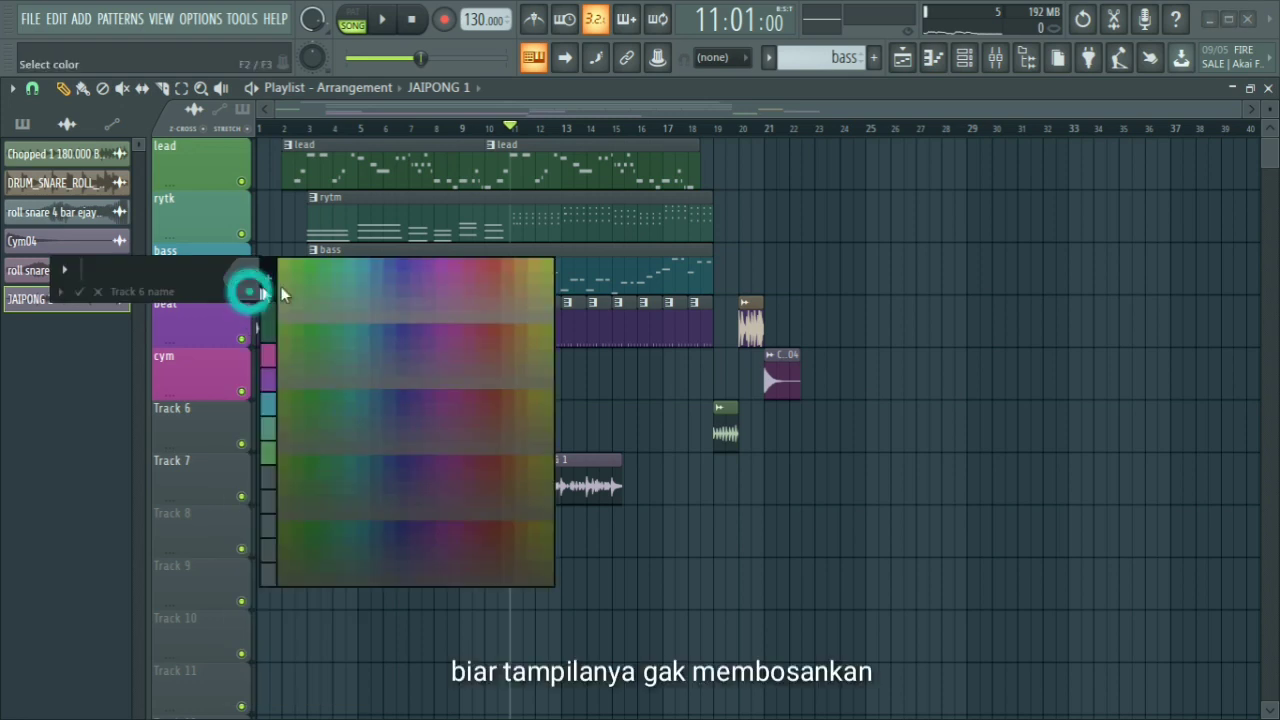
left_click(537, 265)
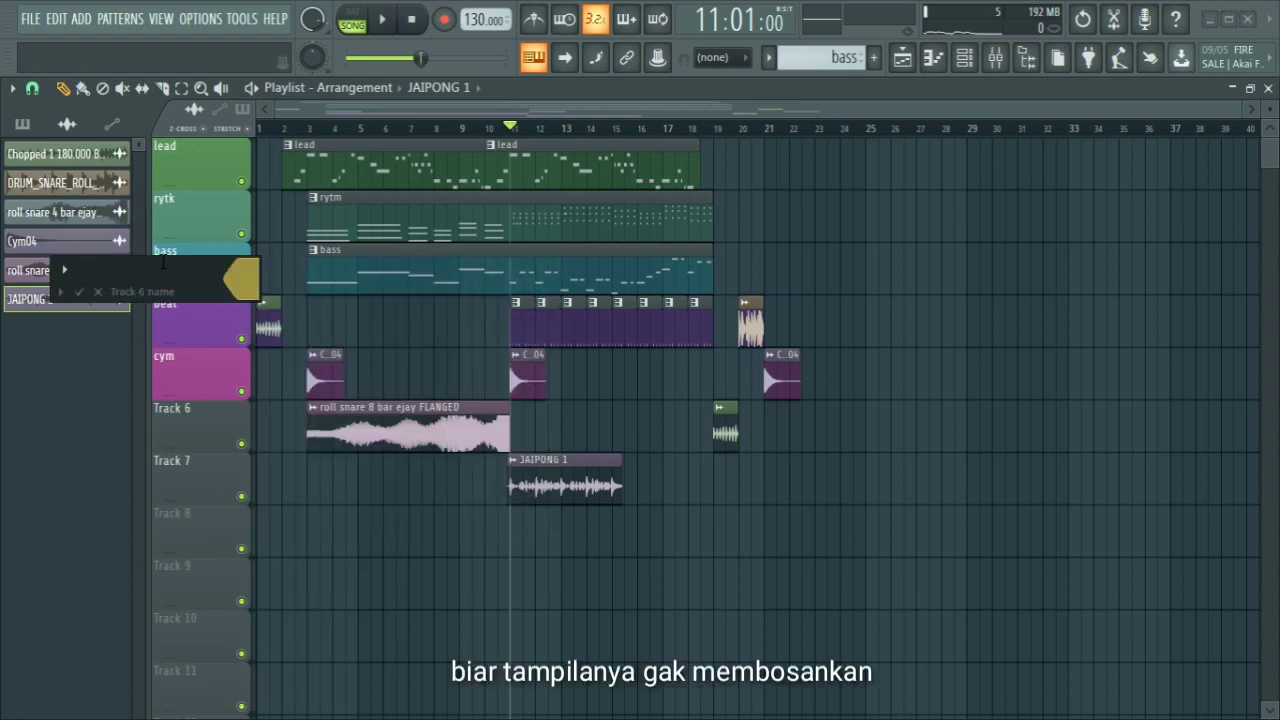
key("Return")
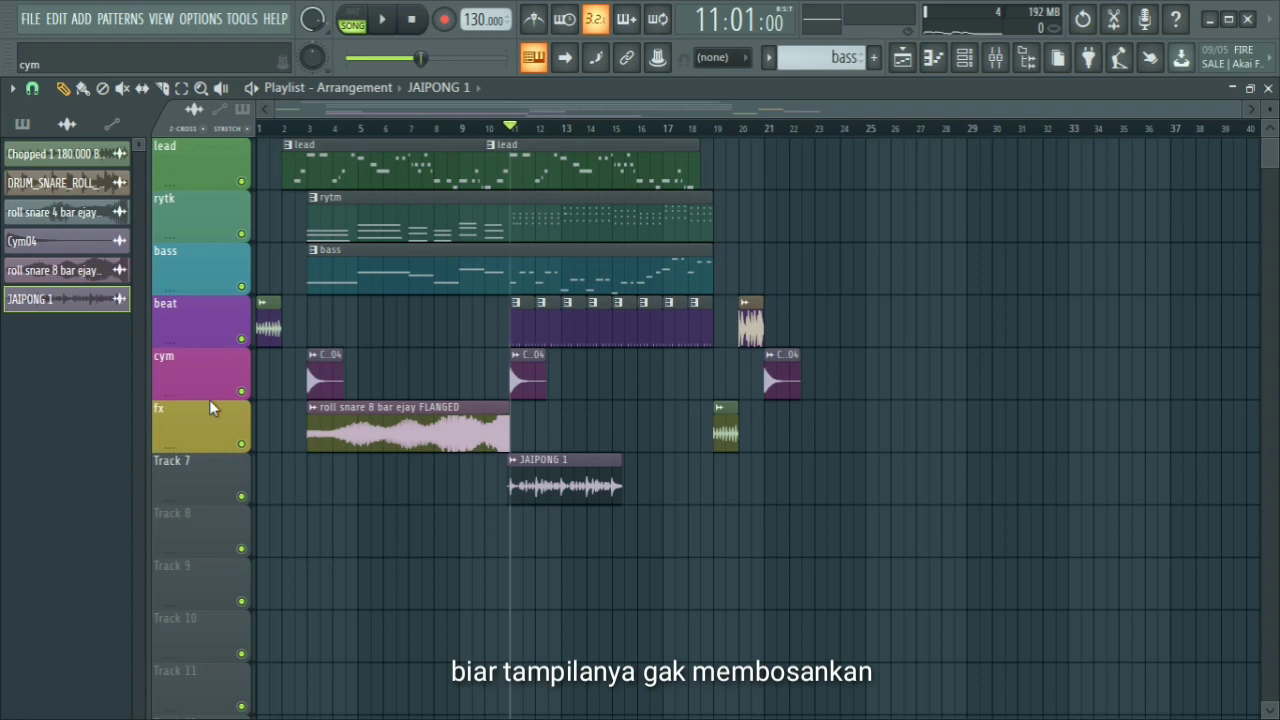
Rename playlist Track 7 to "perc" and color it red
right_click(221, 482)
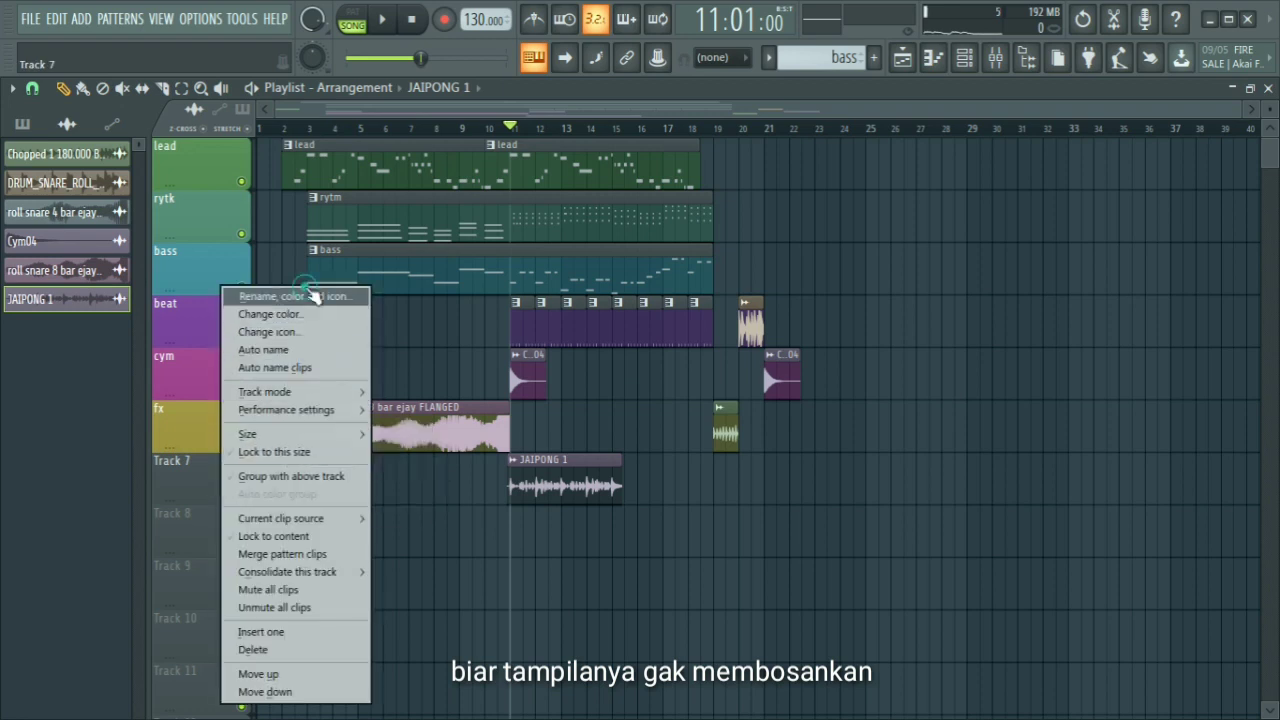
left_click(313, 297)
left_click(292, 280)
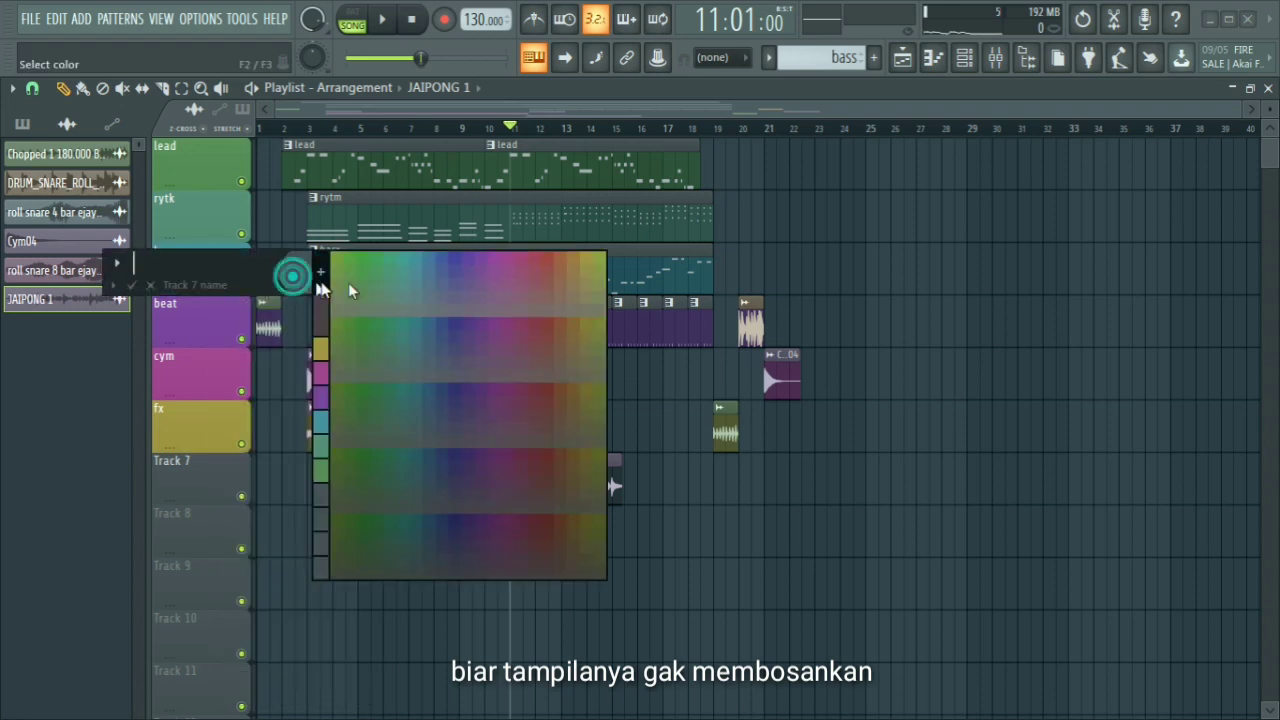
left_click(540, 255)
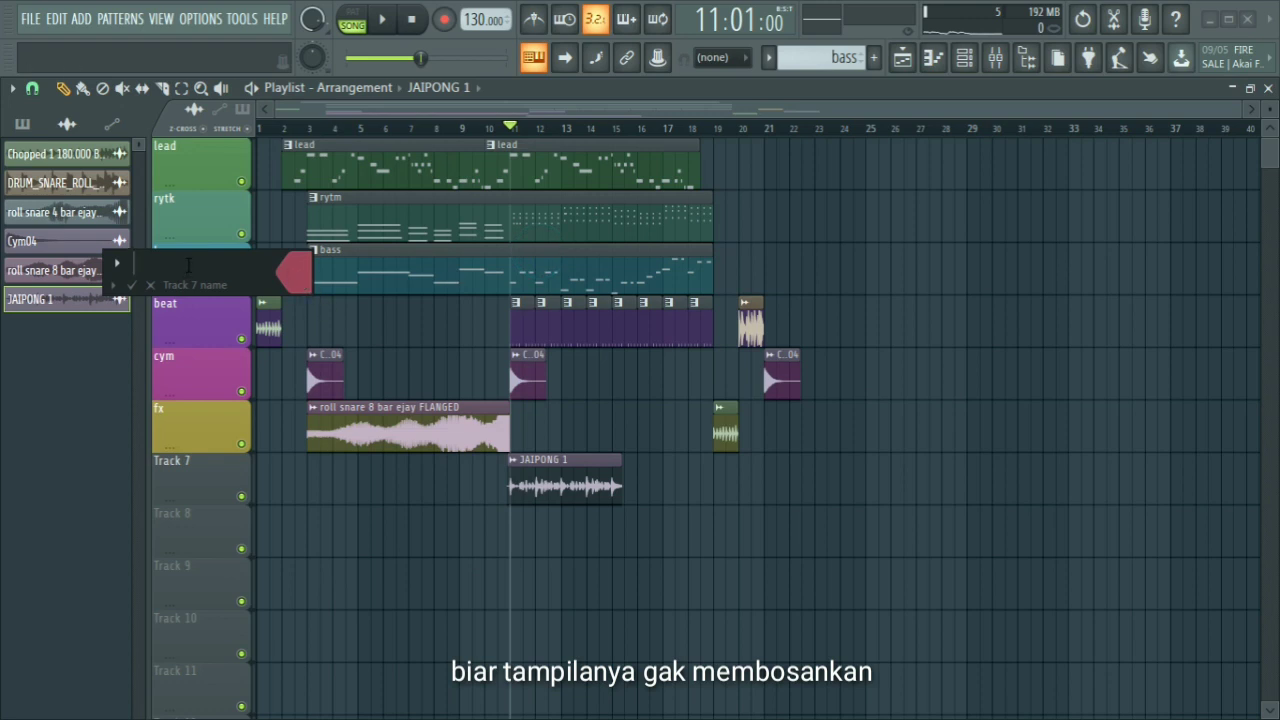
type("perc")
key("Return")
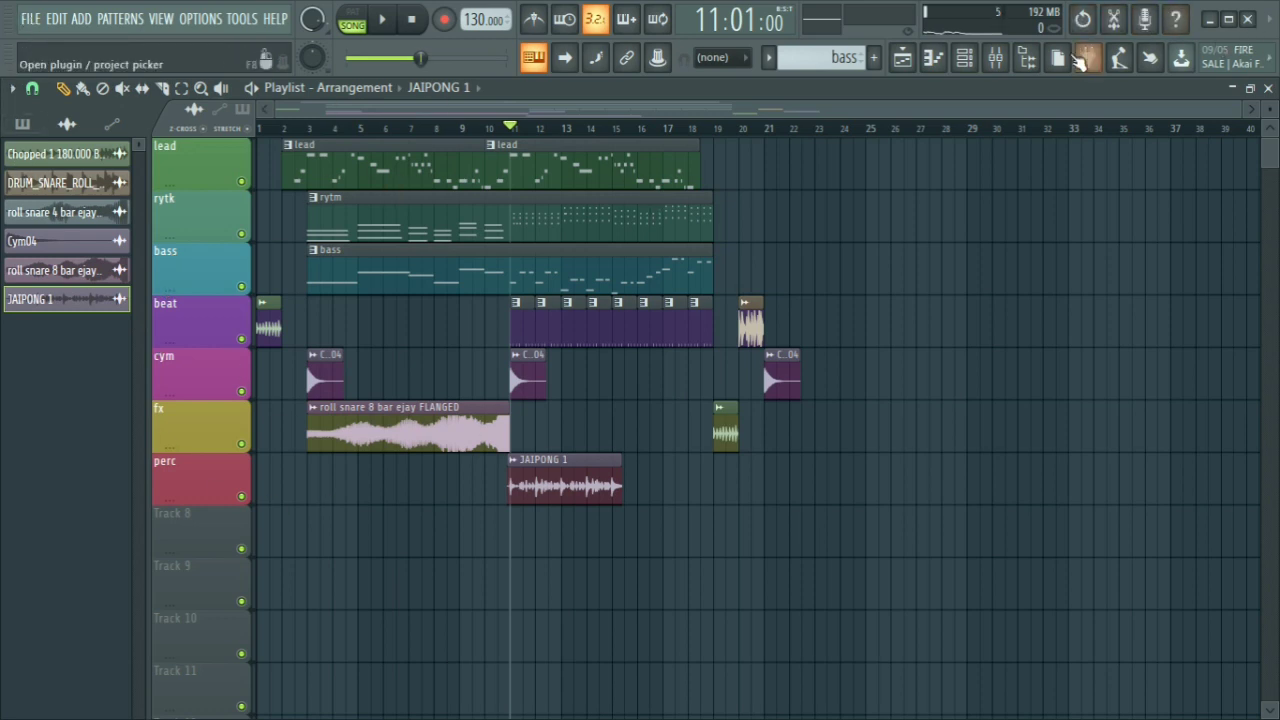
Open the mixer and switch its layout to Compact
left_click(996, 58)
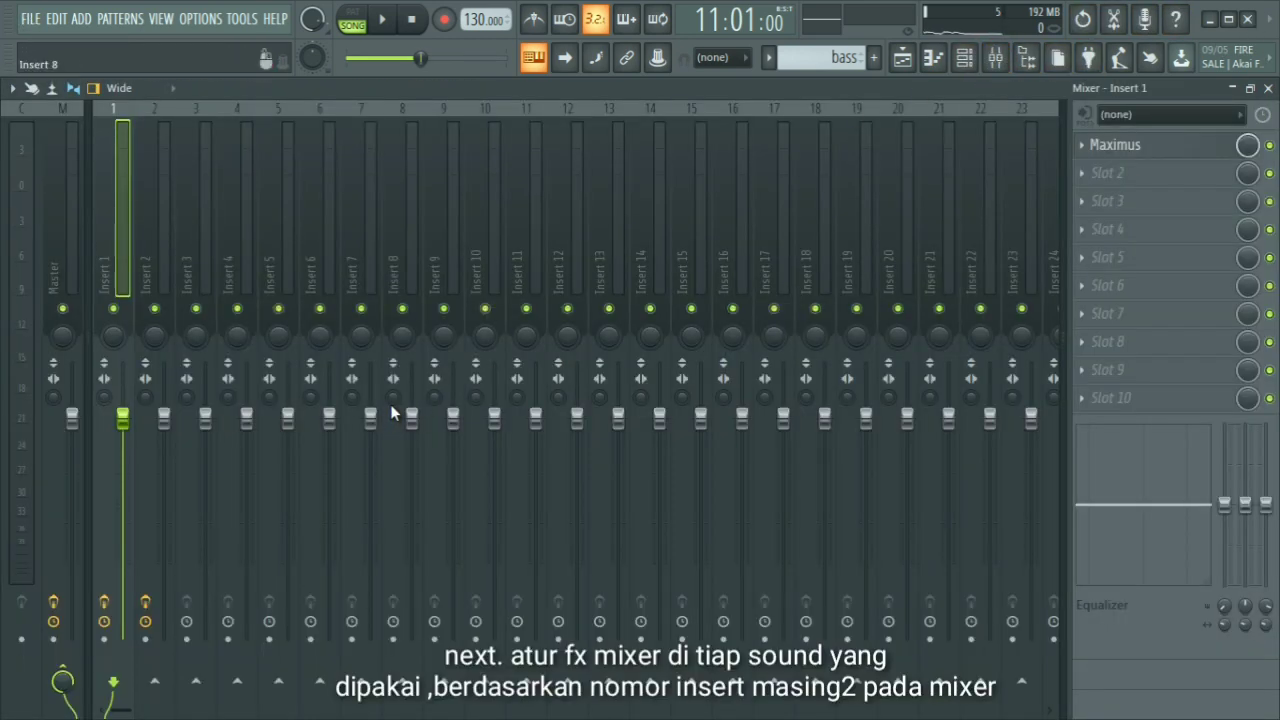
left_click(163, 92)
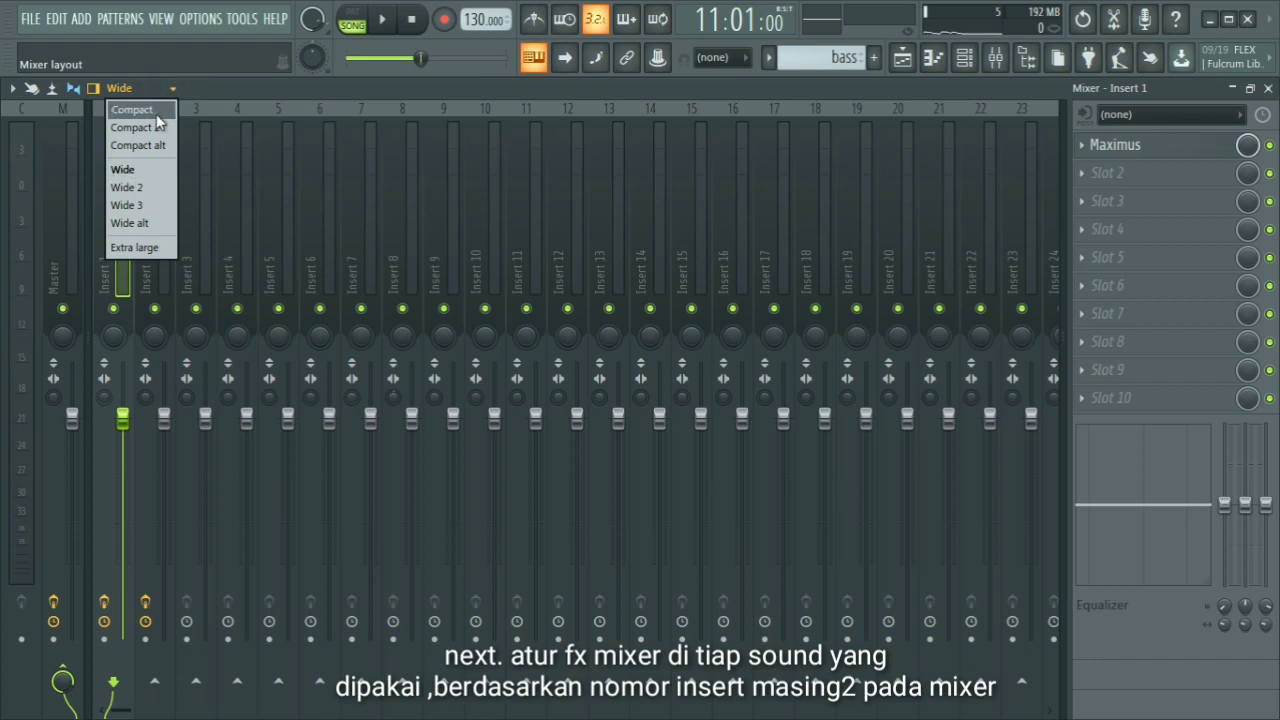
left_click(156, 114)
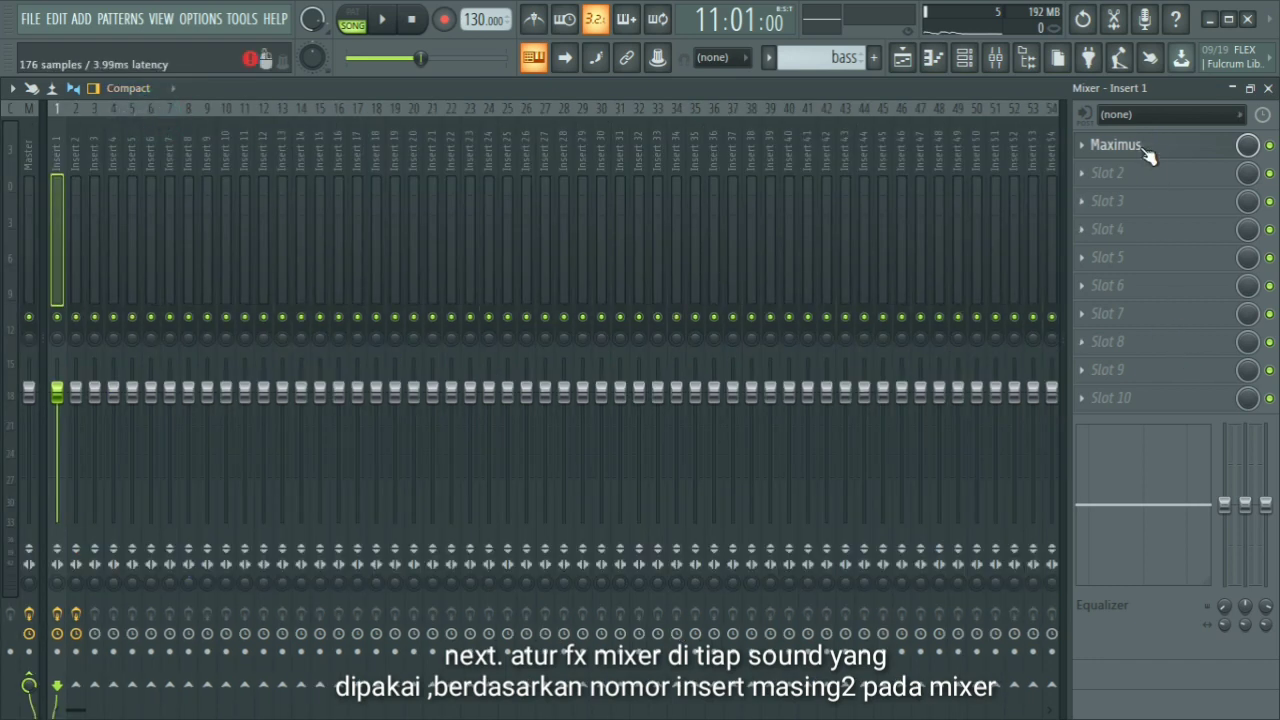
Check the Fruity Limiter on the Master track and load Maximus into the Master's first effect slot
left_click(79, 110)
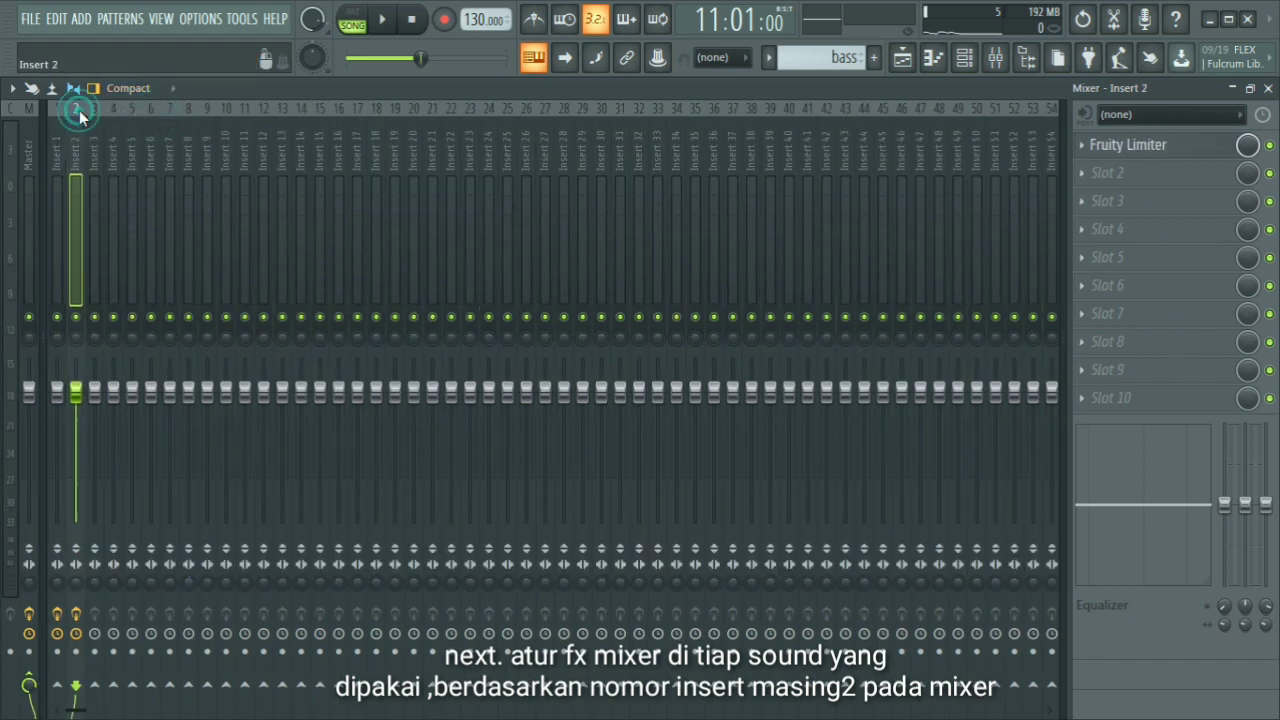
left_click(28, 110)
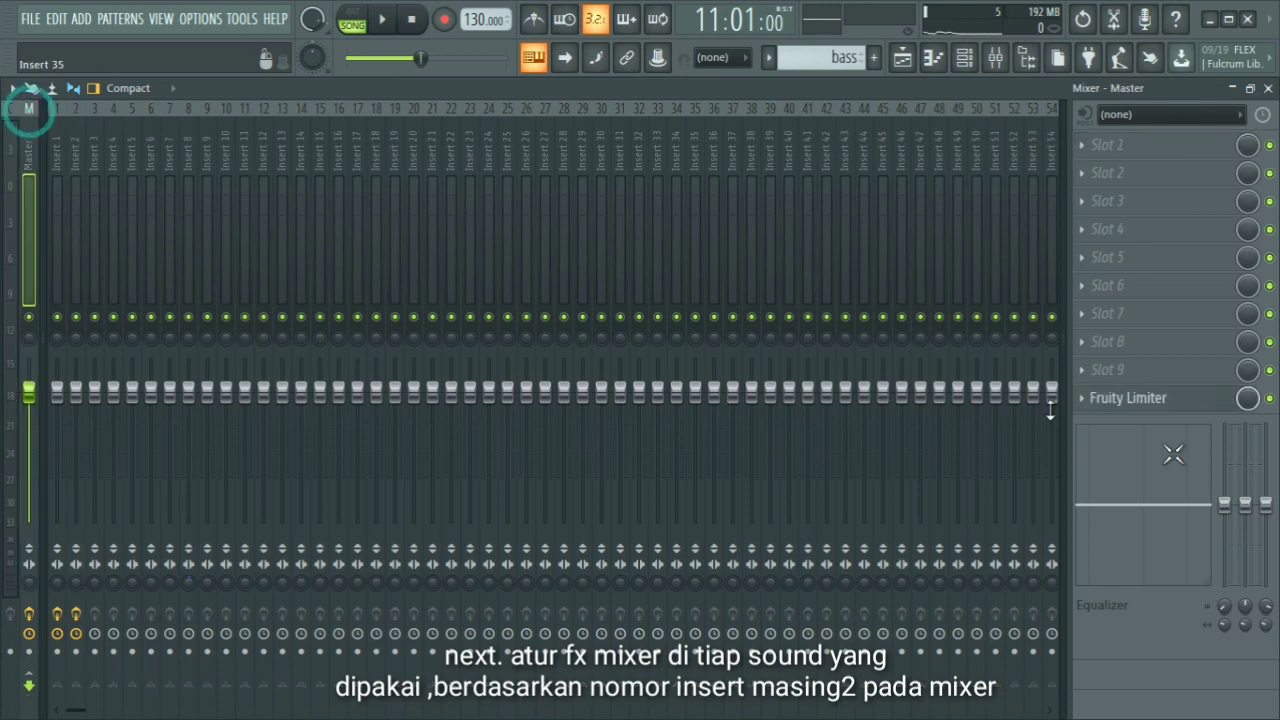
left_click(1141, 406)
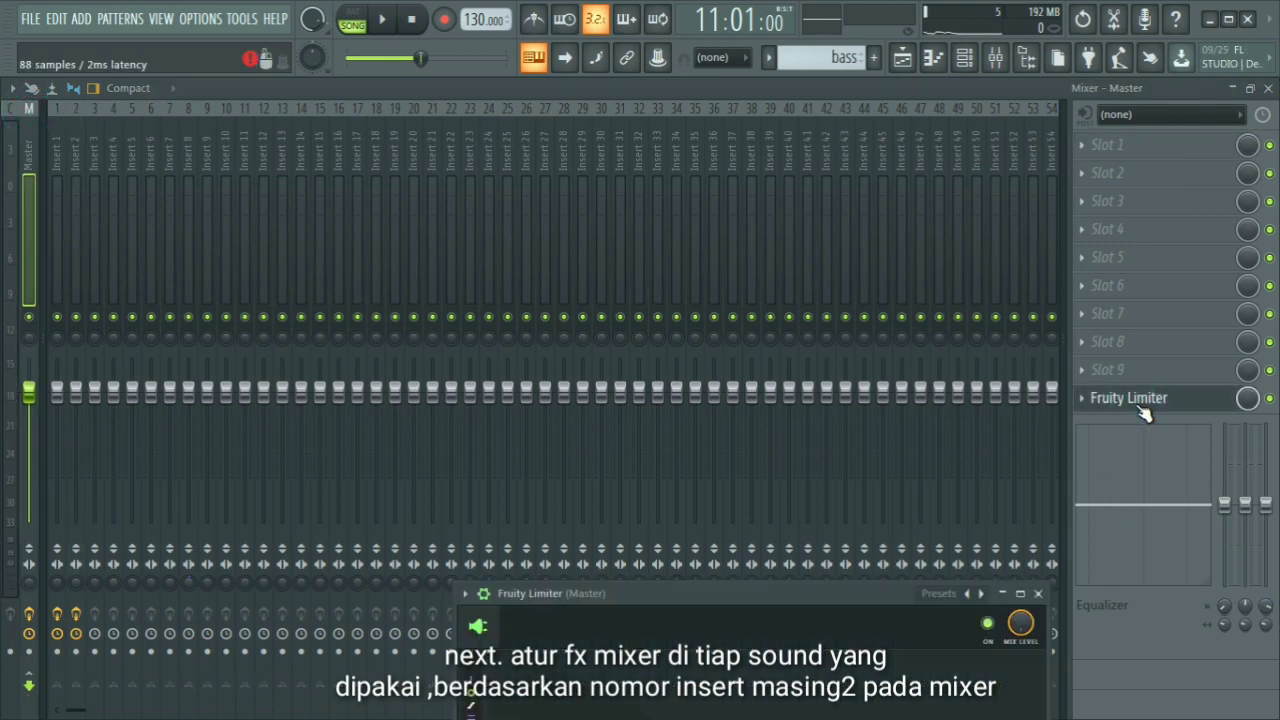
left_click(1141, 406)
left_click(1086, 146)
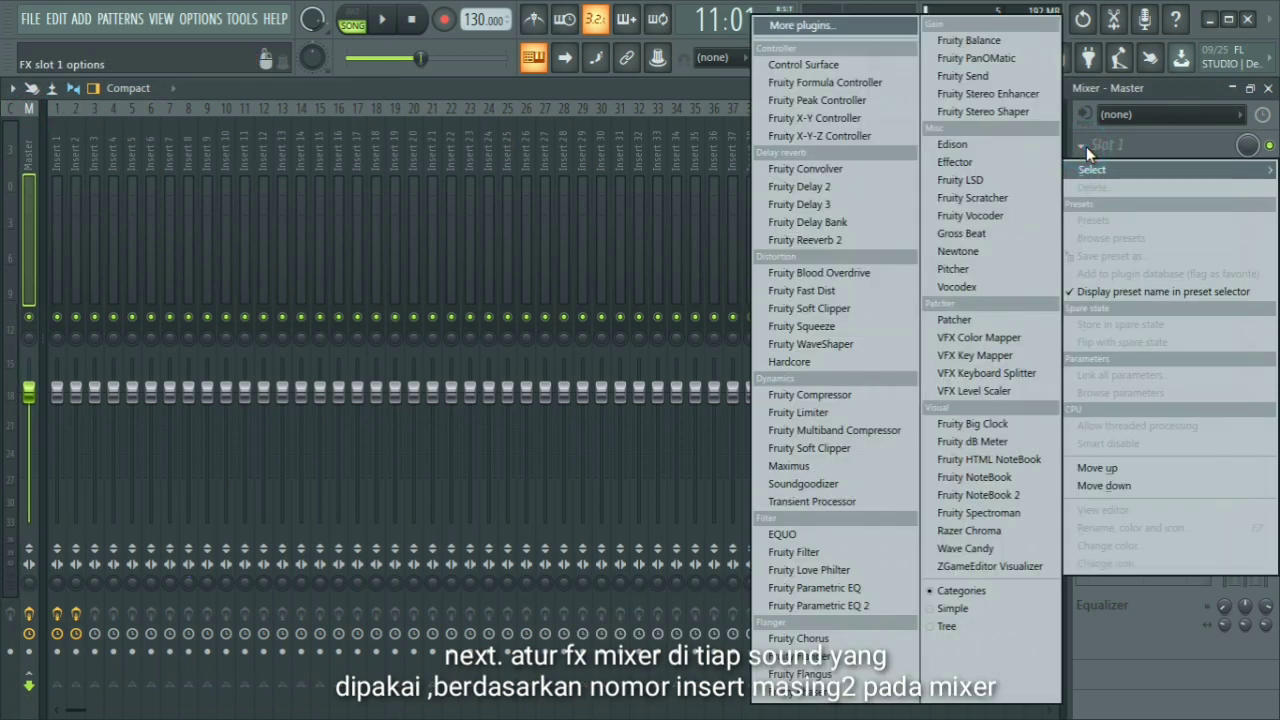
left_click(790, 466)
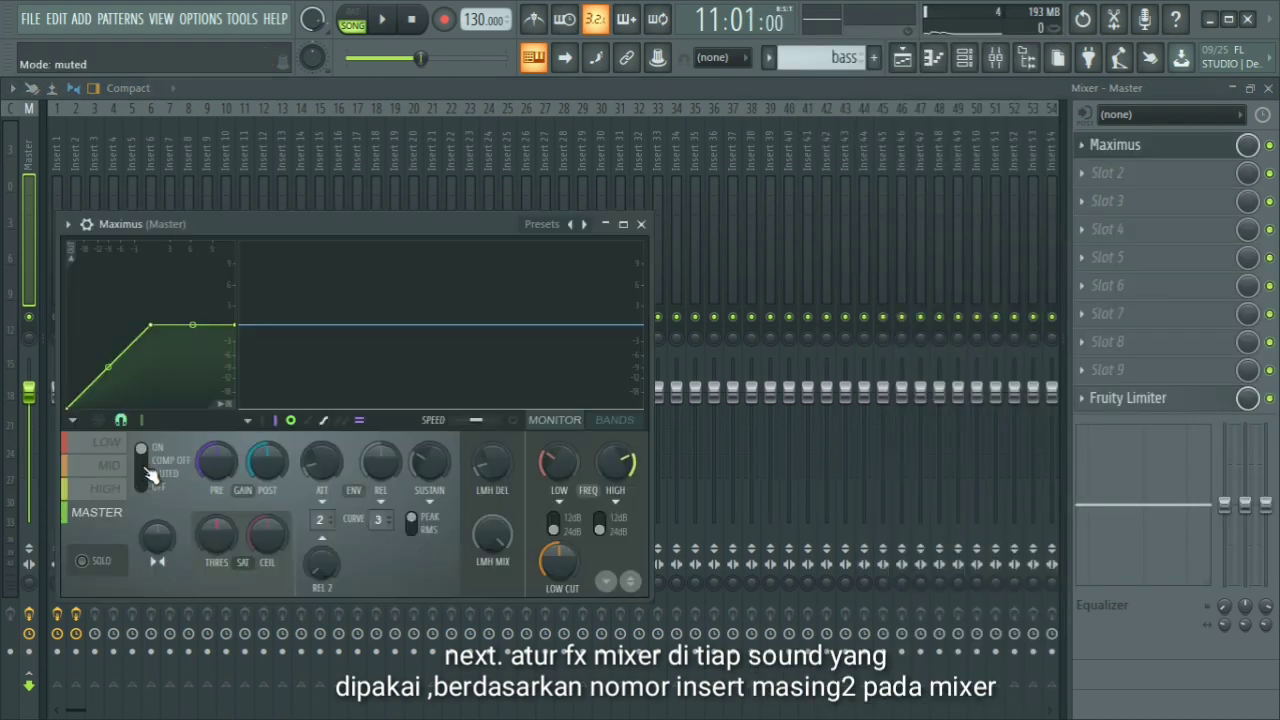
Play the song, solo the low band in Maximus and raise the middle point of its compression curve
left_click(385, 20)
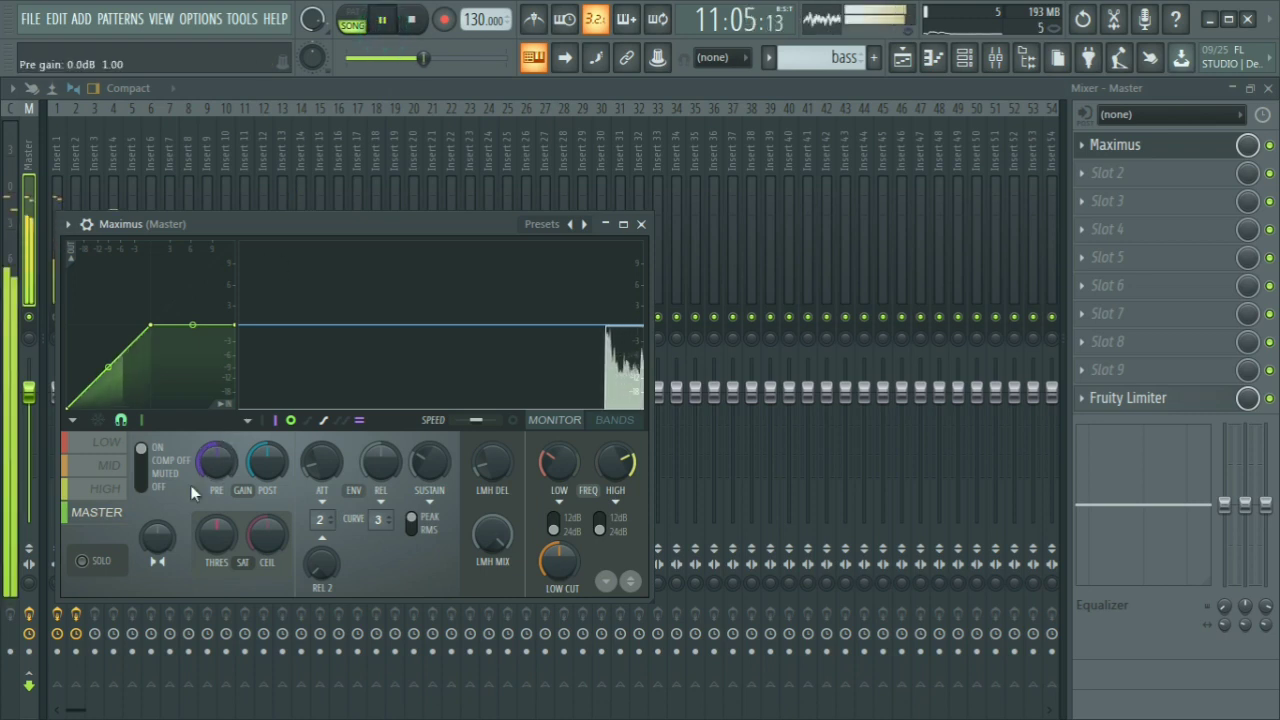
left_click(106, 565)
left_click(88, 444)
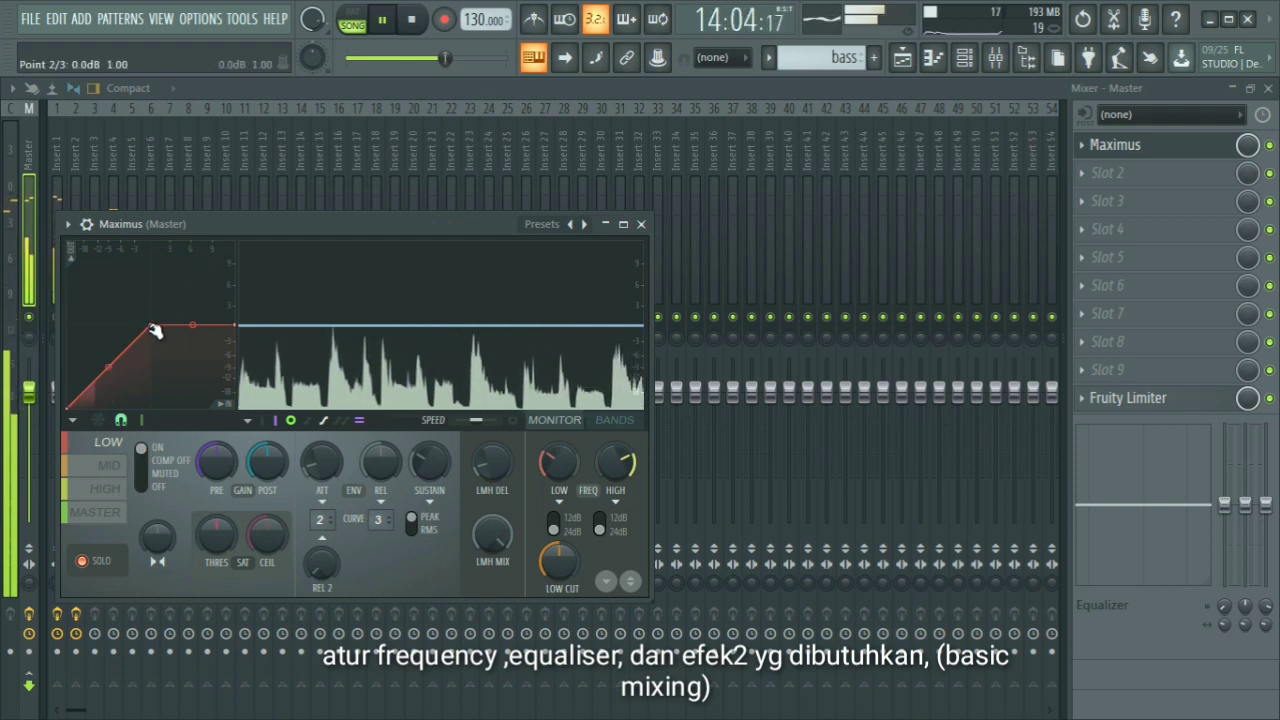
left_click_drag(155, 330, 141, 326)
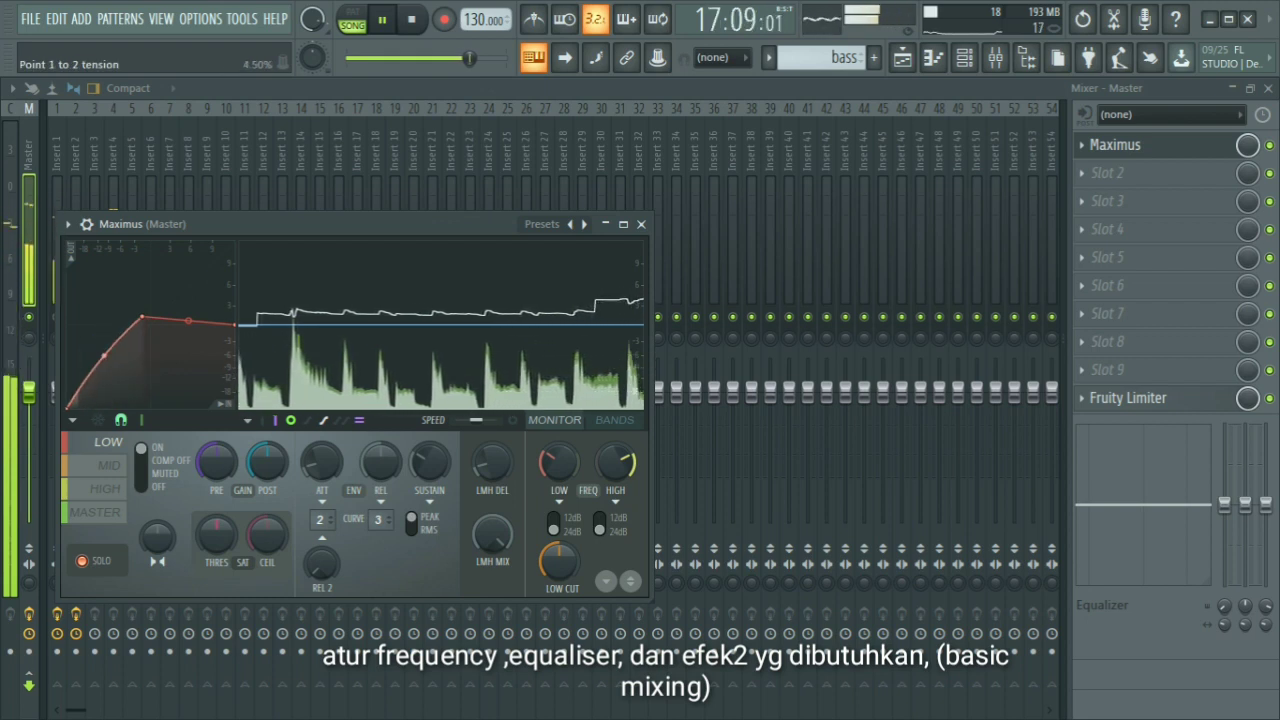
Bend the mid band's compression curve upward and raise its middle point to about 1.4 dB
left_click(110, 465)
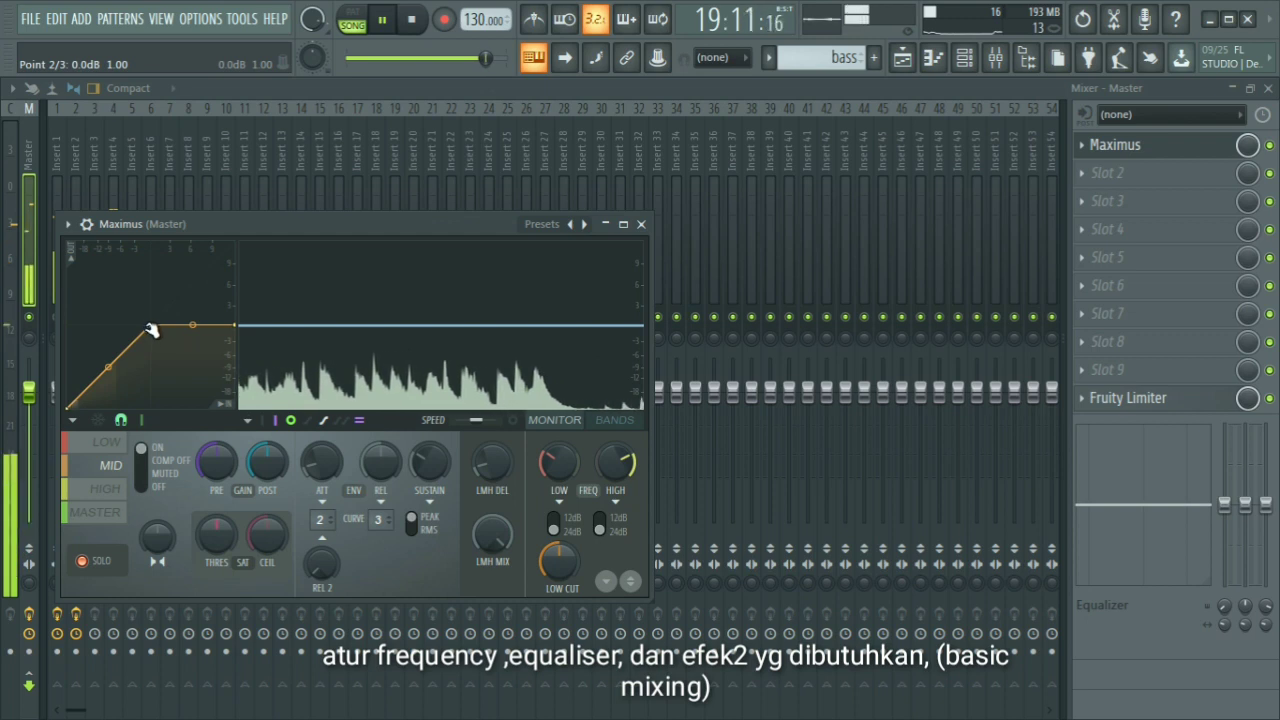
left_click_drag(103, 366, 140, 341)
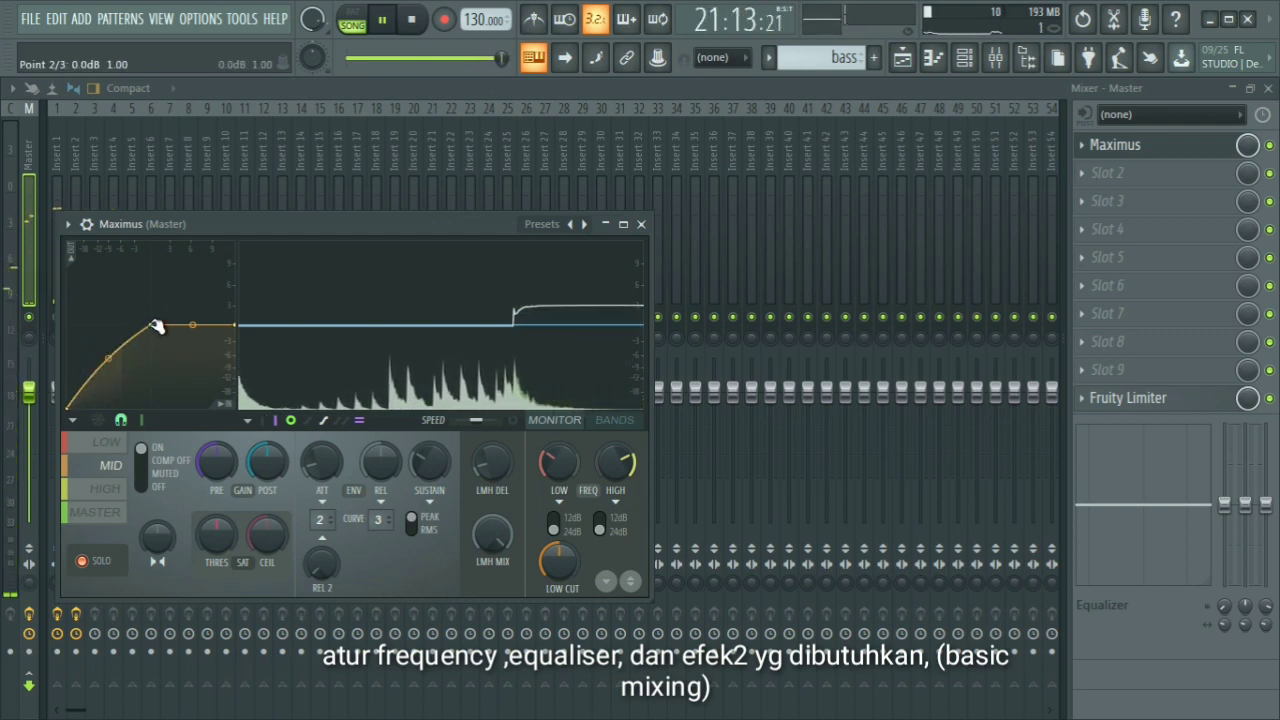
left_click_drag(152, 327, 150, 318)
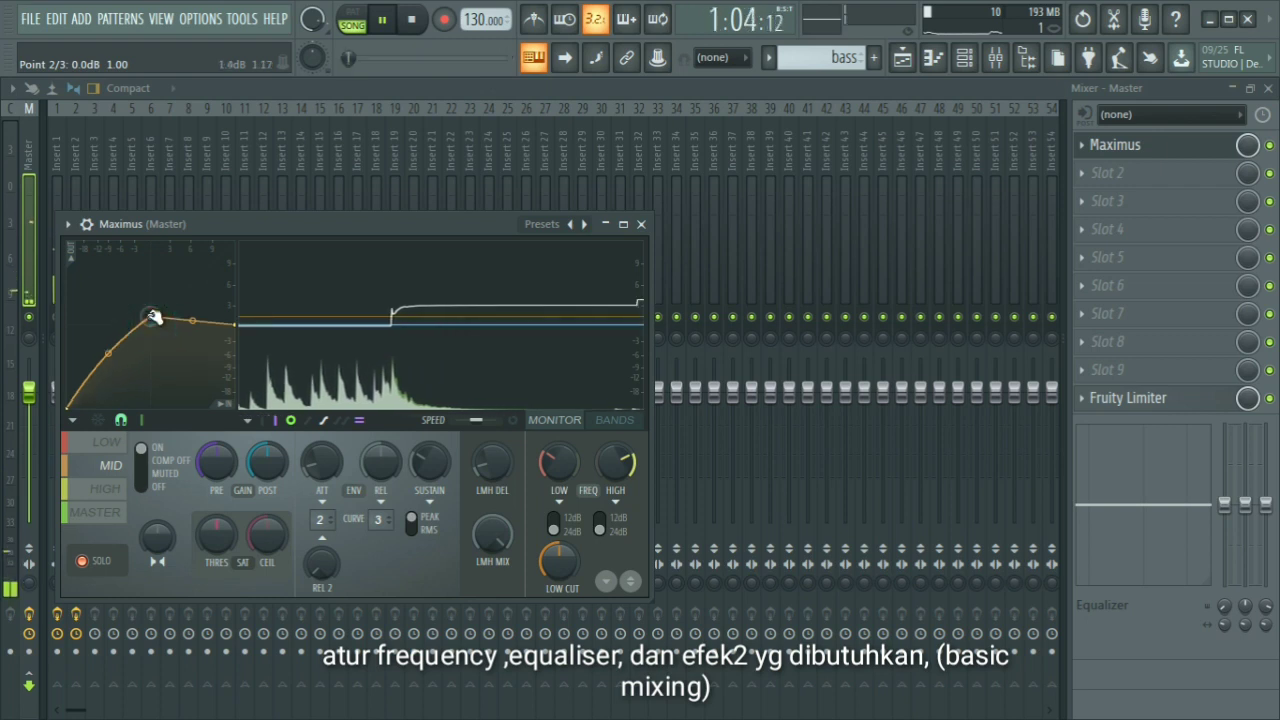
Adjust the low and high crossover frequencies in Maximus, trying the low band slope at 12 dB before restoring 24 dB
left_click(106, 490)
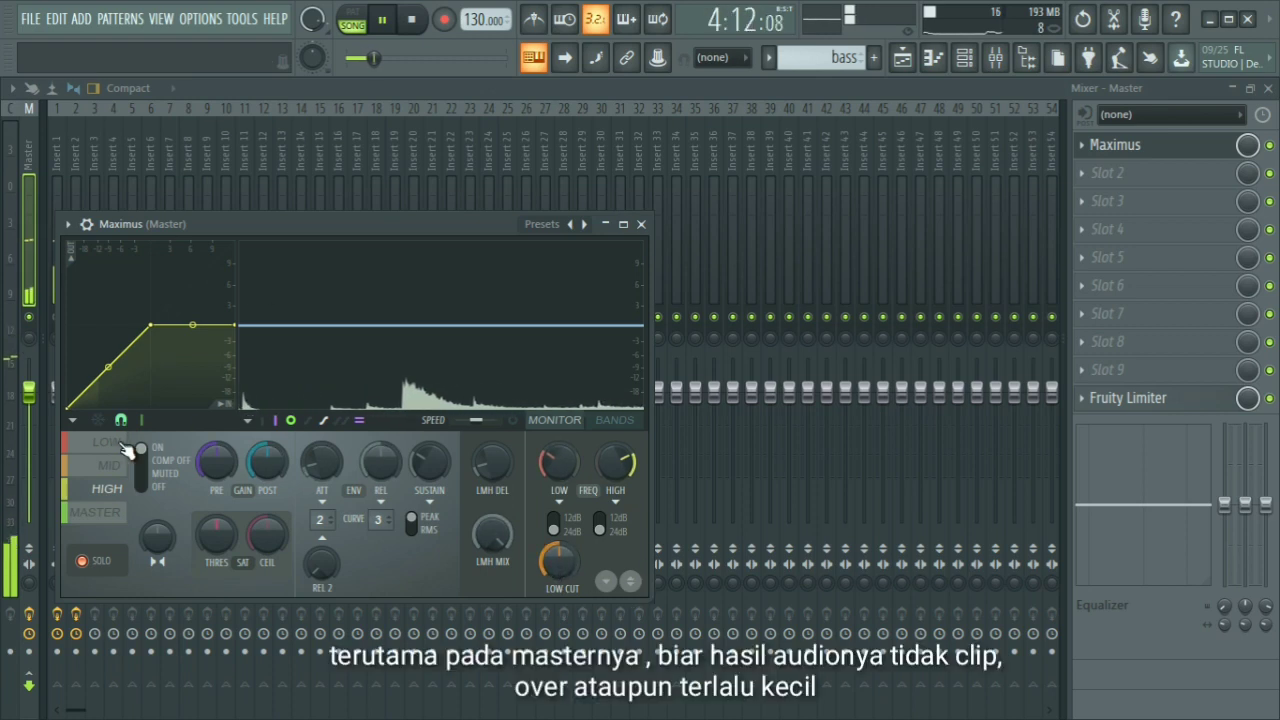
left_click(108, 443)
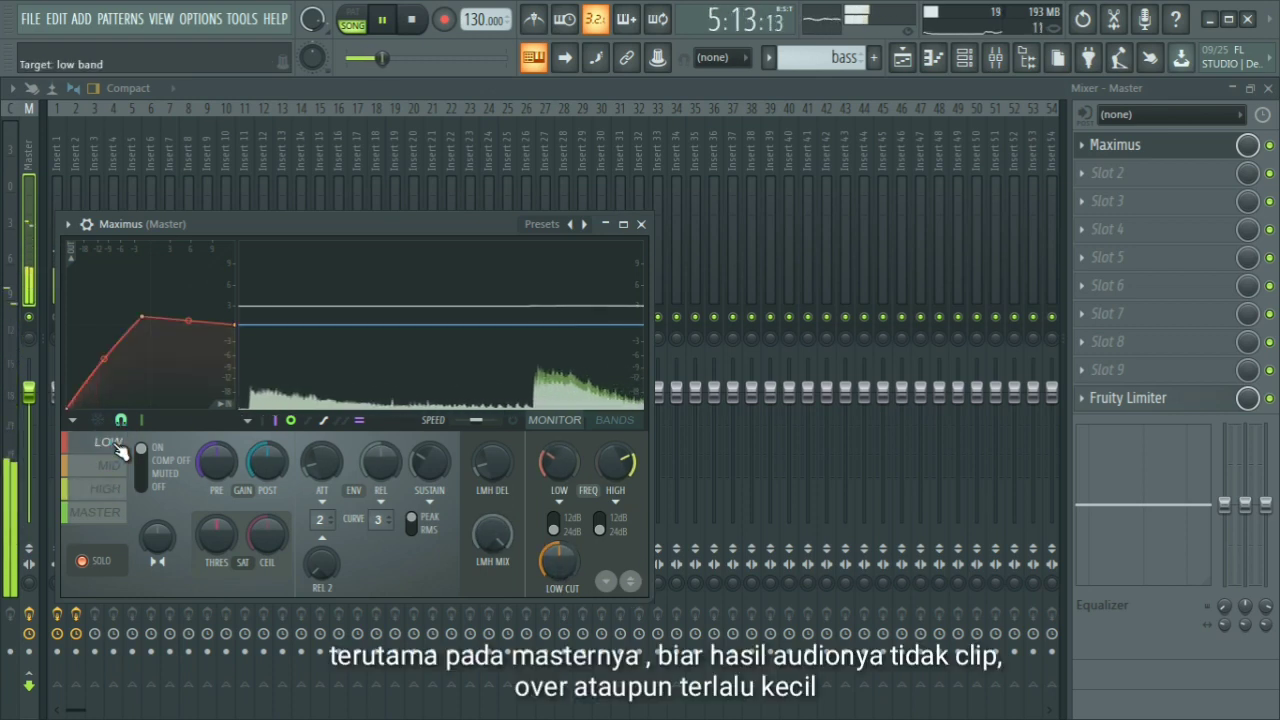
left_click_drag(572, 460, 615, 476)
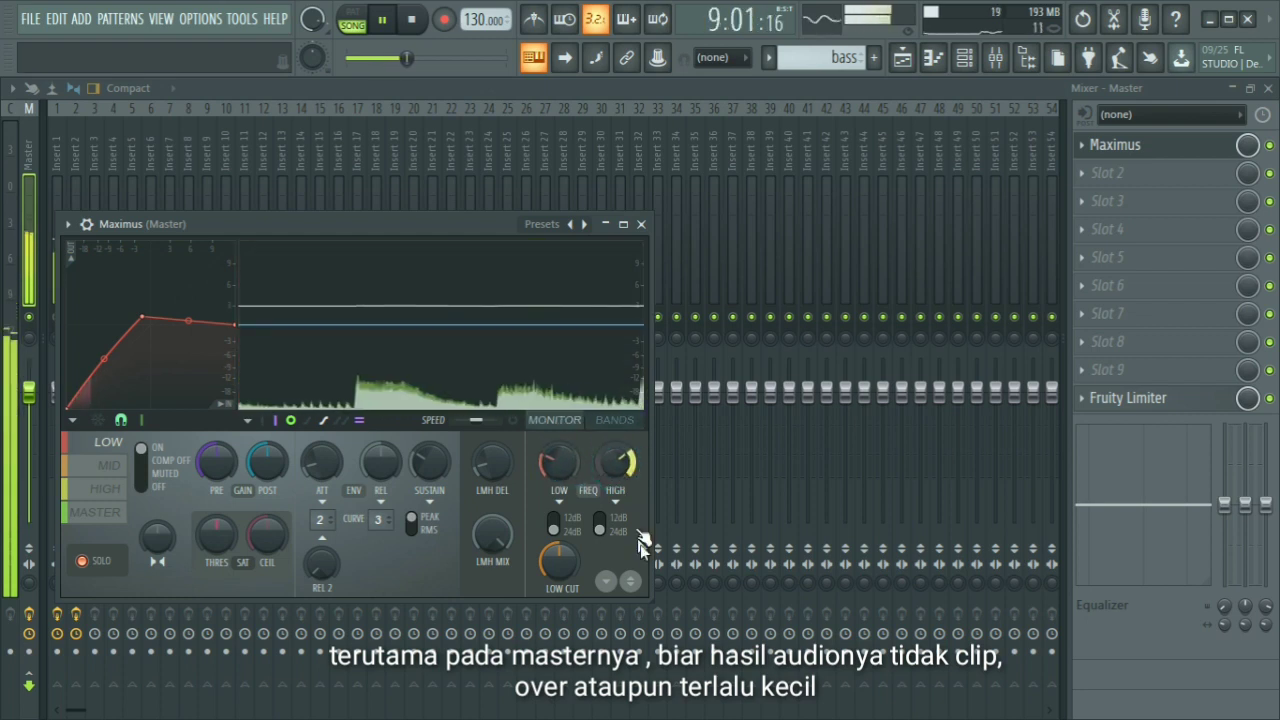
left_click(554, 524)
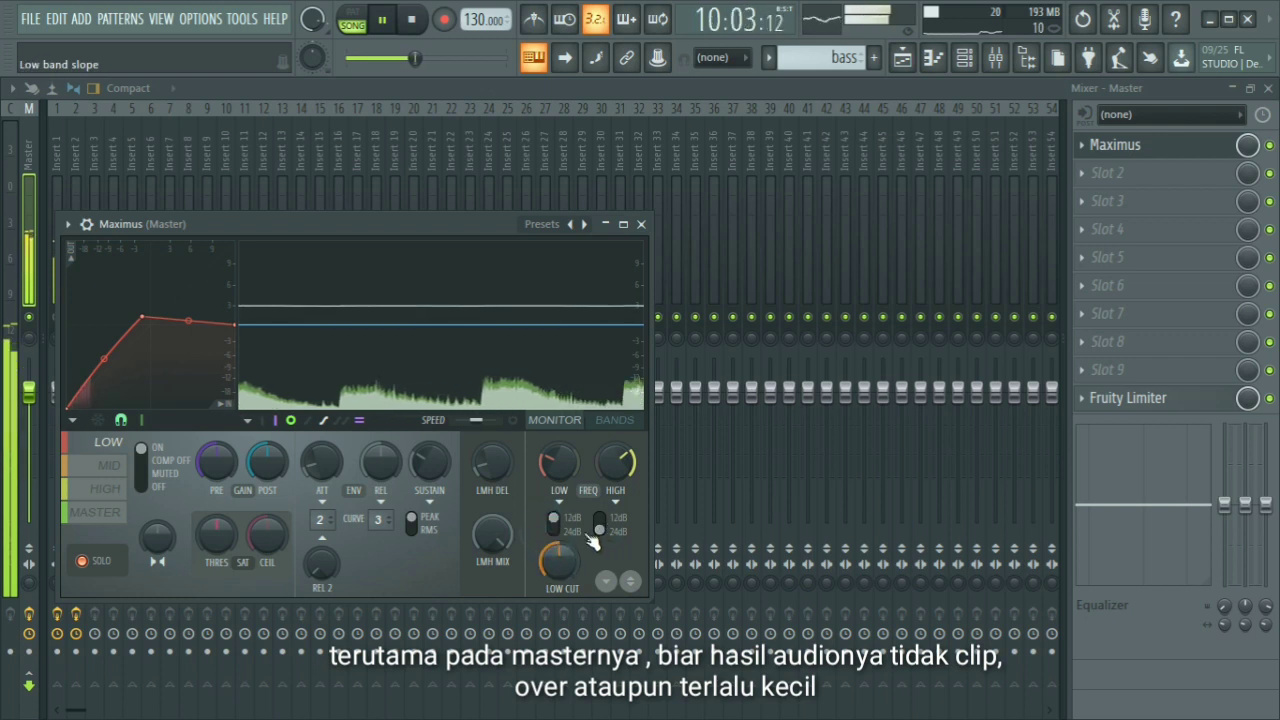
left_click(555, 526)
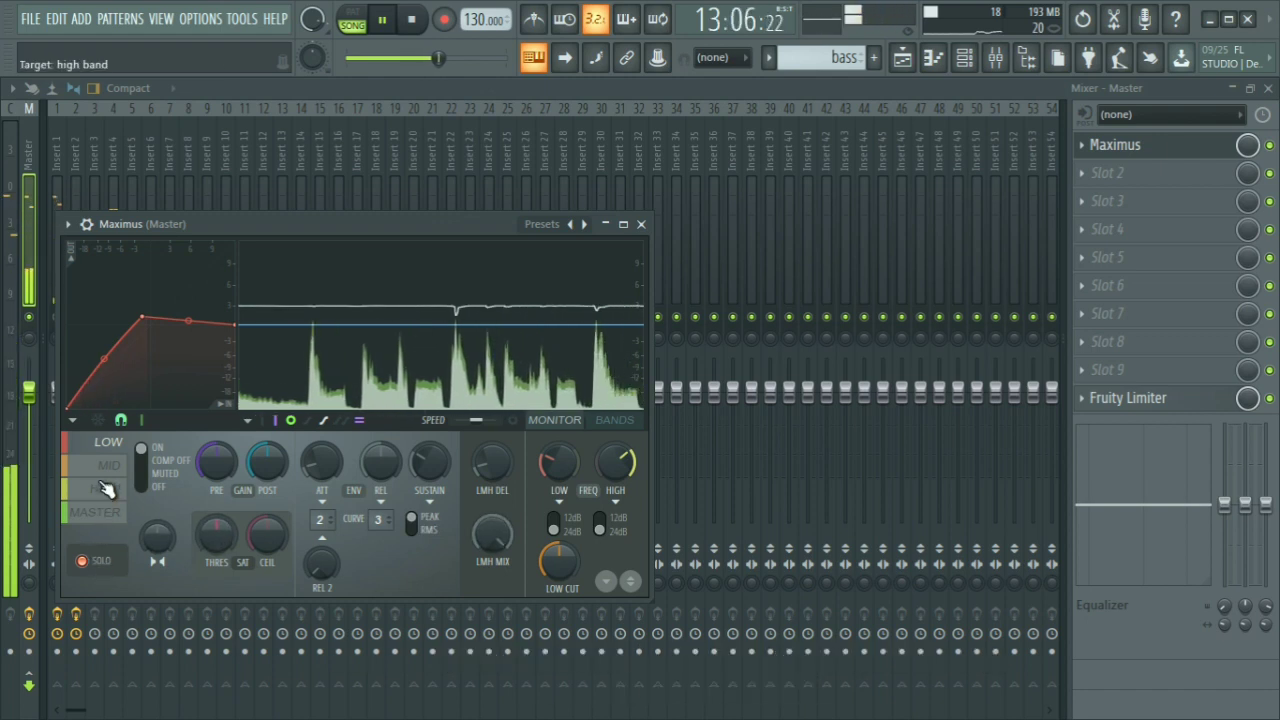
Audition the mid, high and master bands in Maximus, and turn off the band solo
left_click(108, 468)
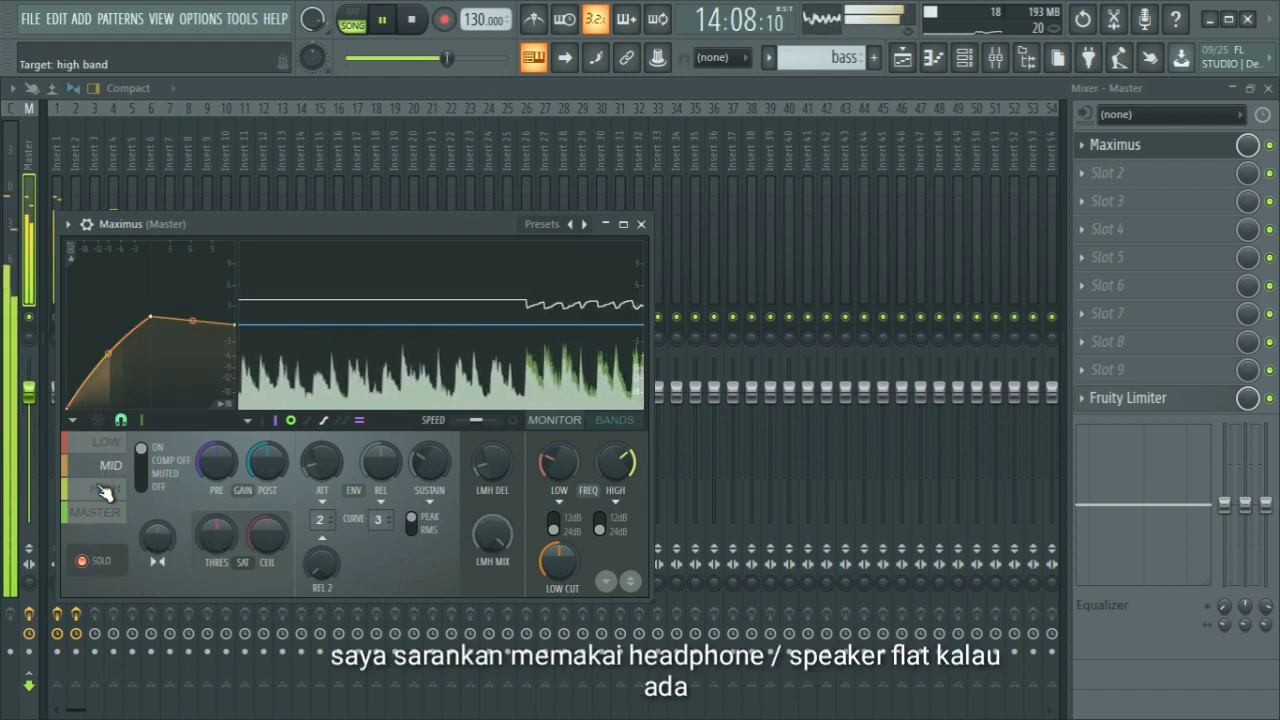
left_click(106, 490)
left_click(97, 512)
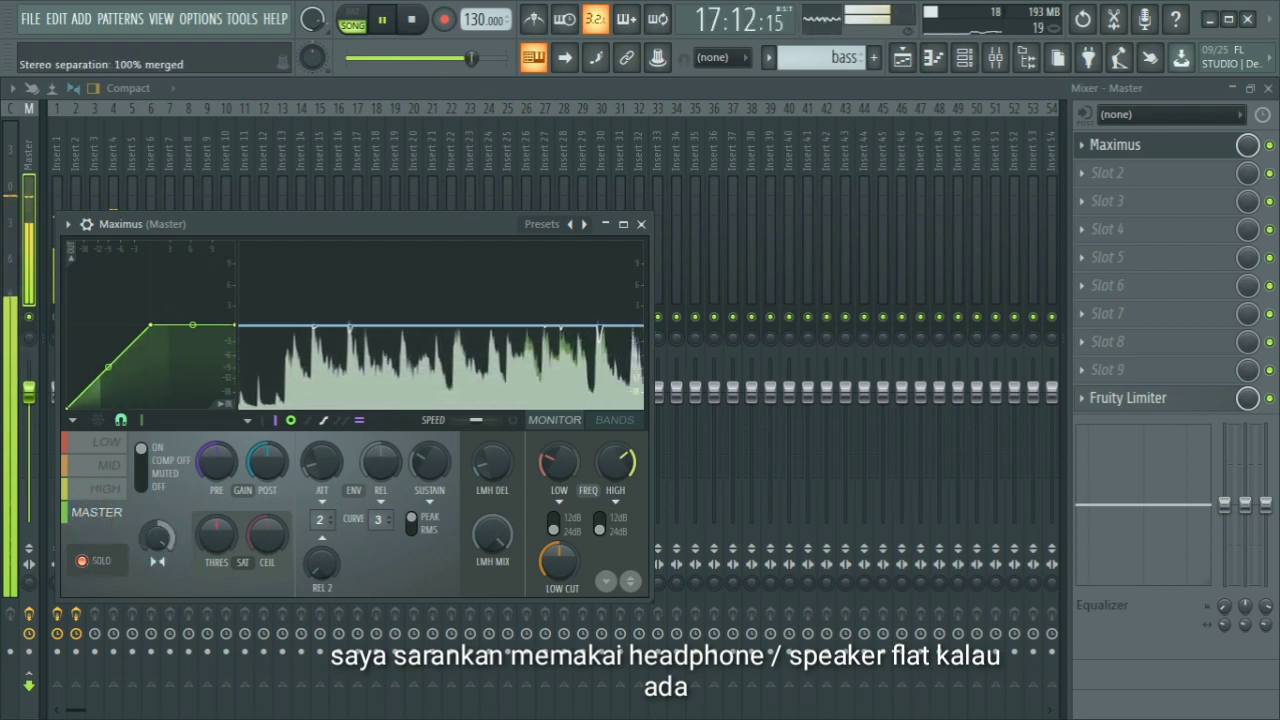
left_click_drag(312, 56, 312, 78)
left_click(104, 561)
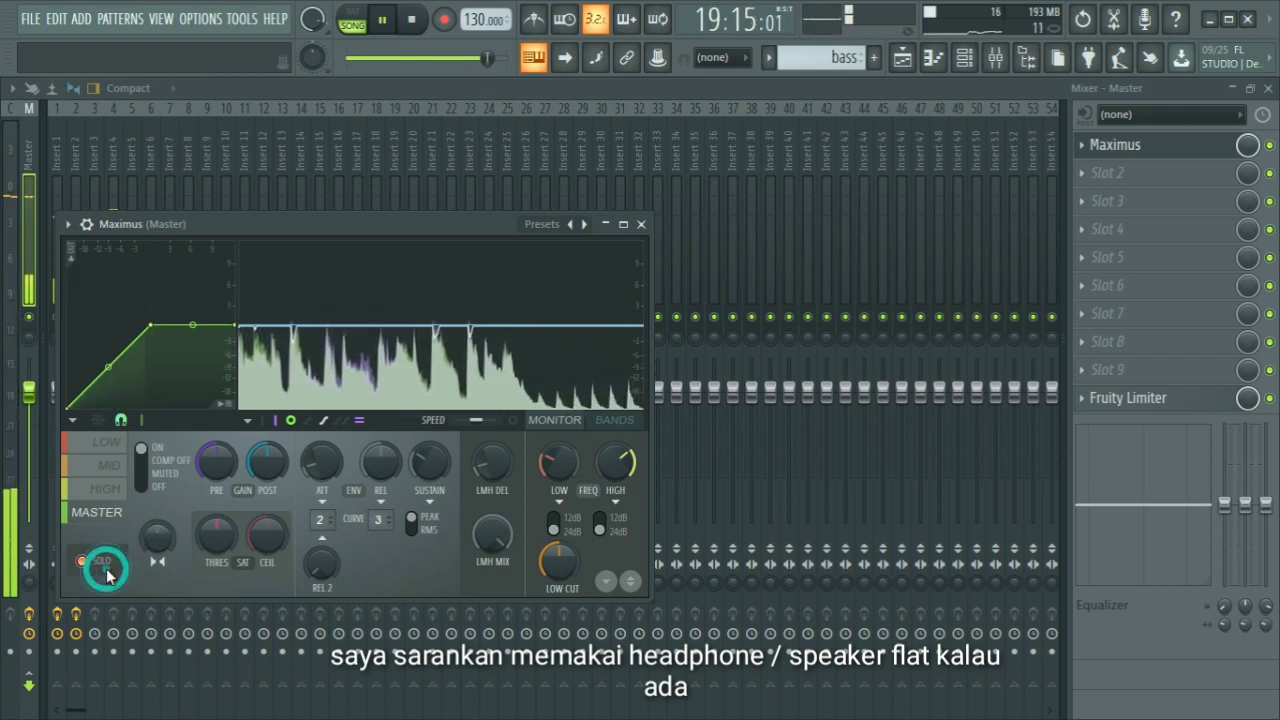
left_click(105, 560)
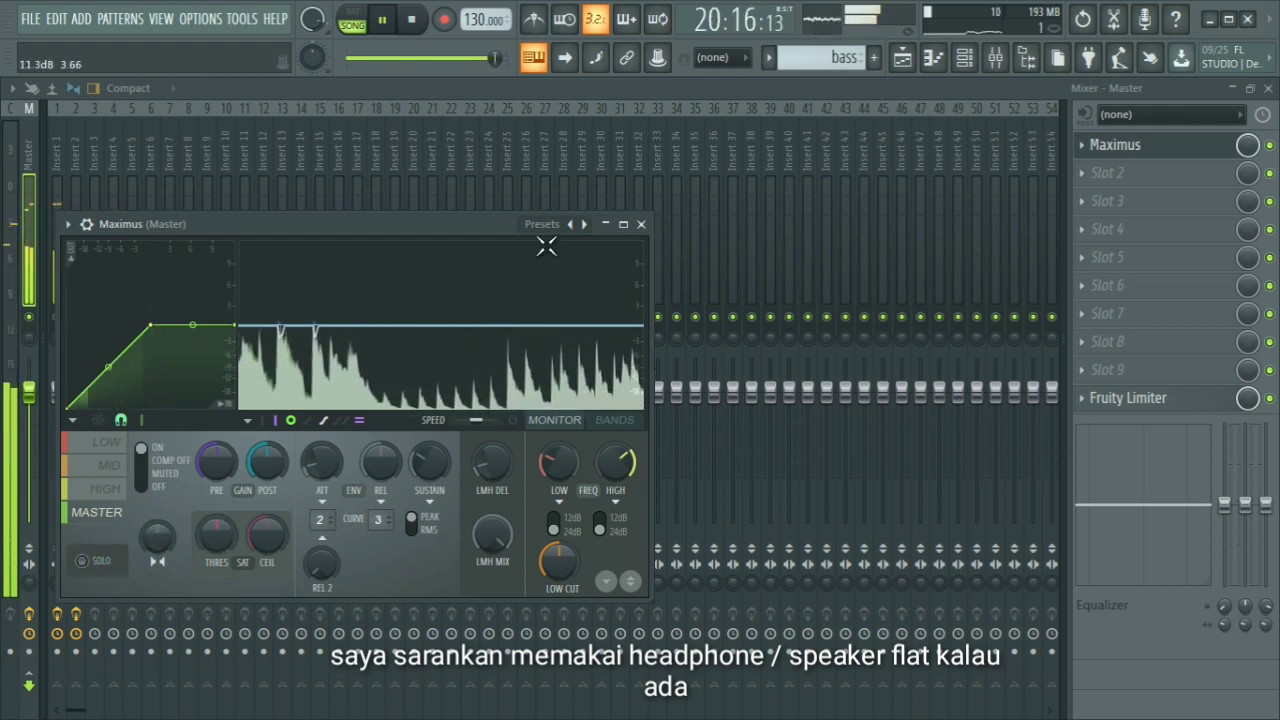
Close Maximus and the mixer, and stop the song's playback
left_click(641, 224)
left_click(1270, 88)
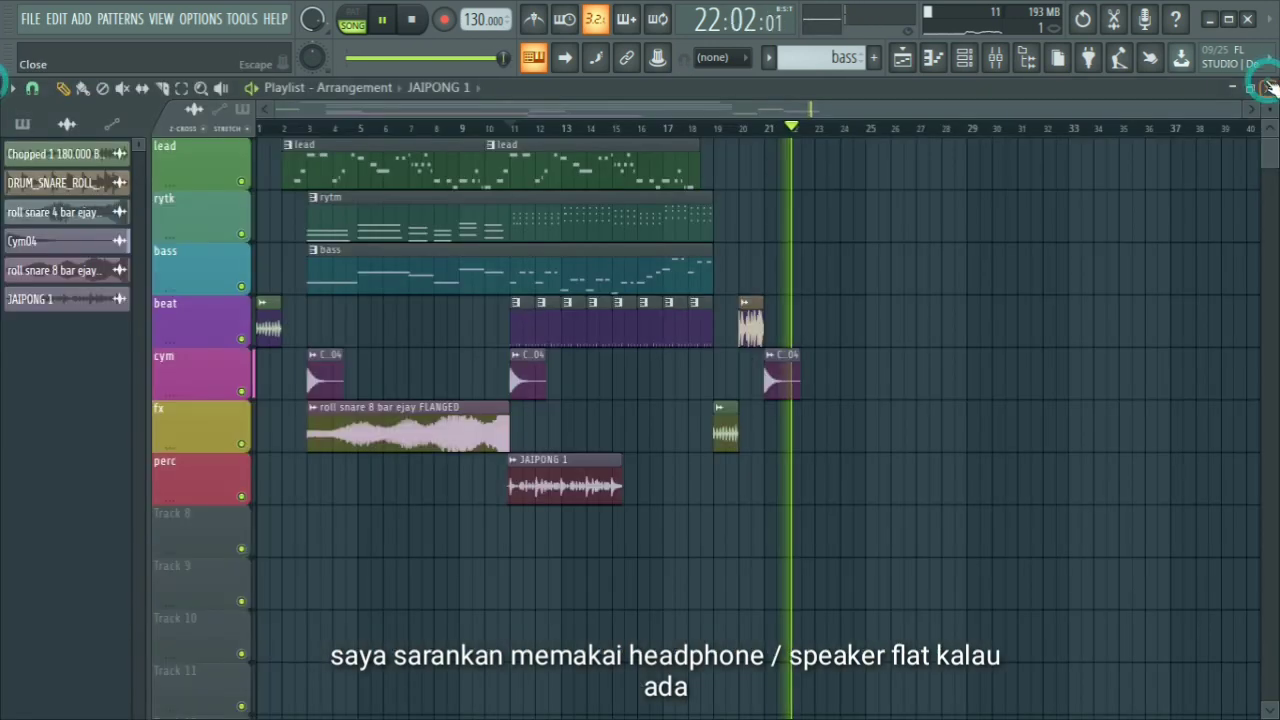
key("space")
Export the full song to DATA (D:) as untitled.mp3, with a 320 kbps bitrate and stereo output
left_click(31, 19)
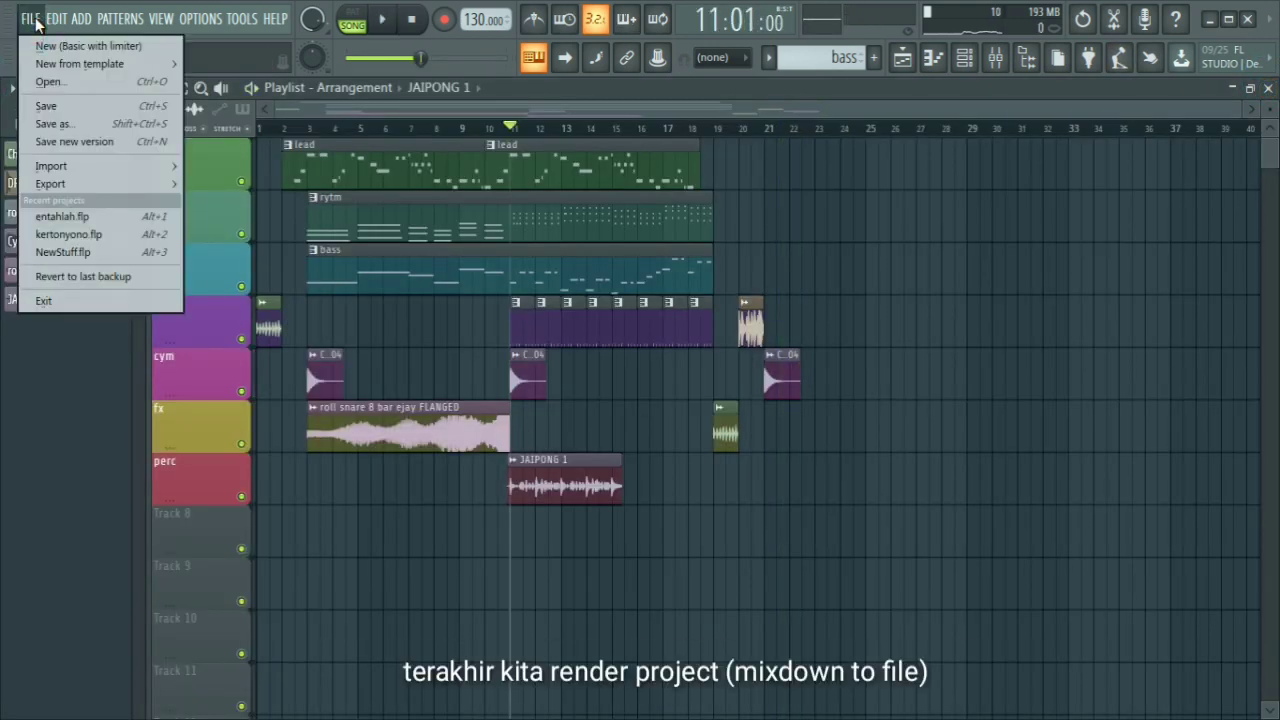
mouse_move(47, 189)
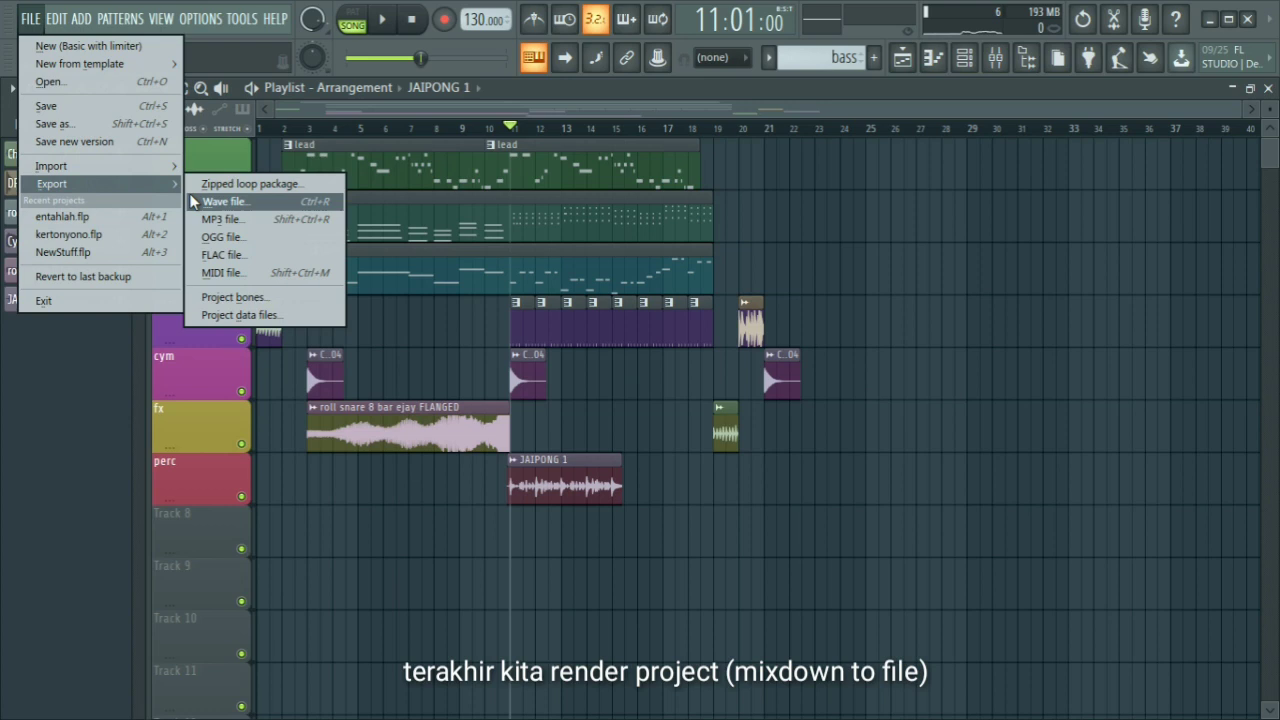
left_click(247, 222)
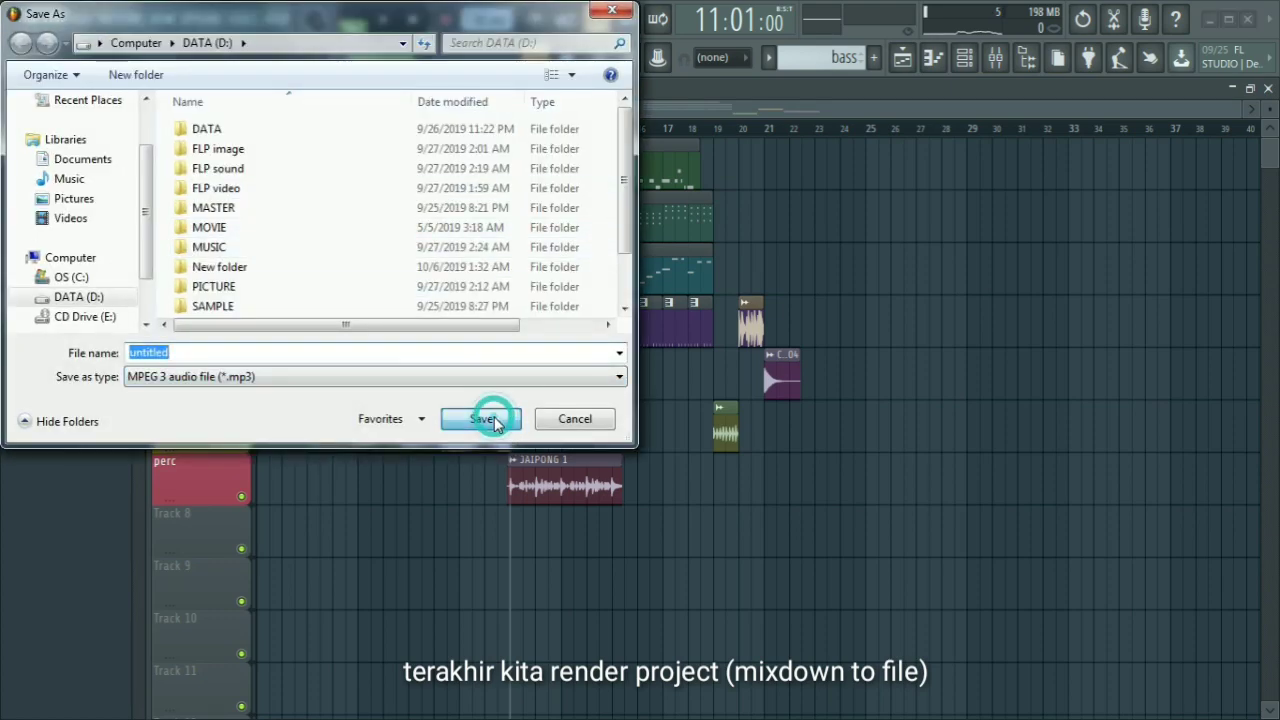
left_click(494, 418)
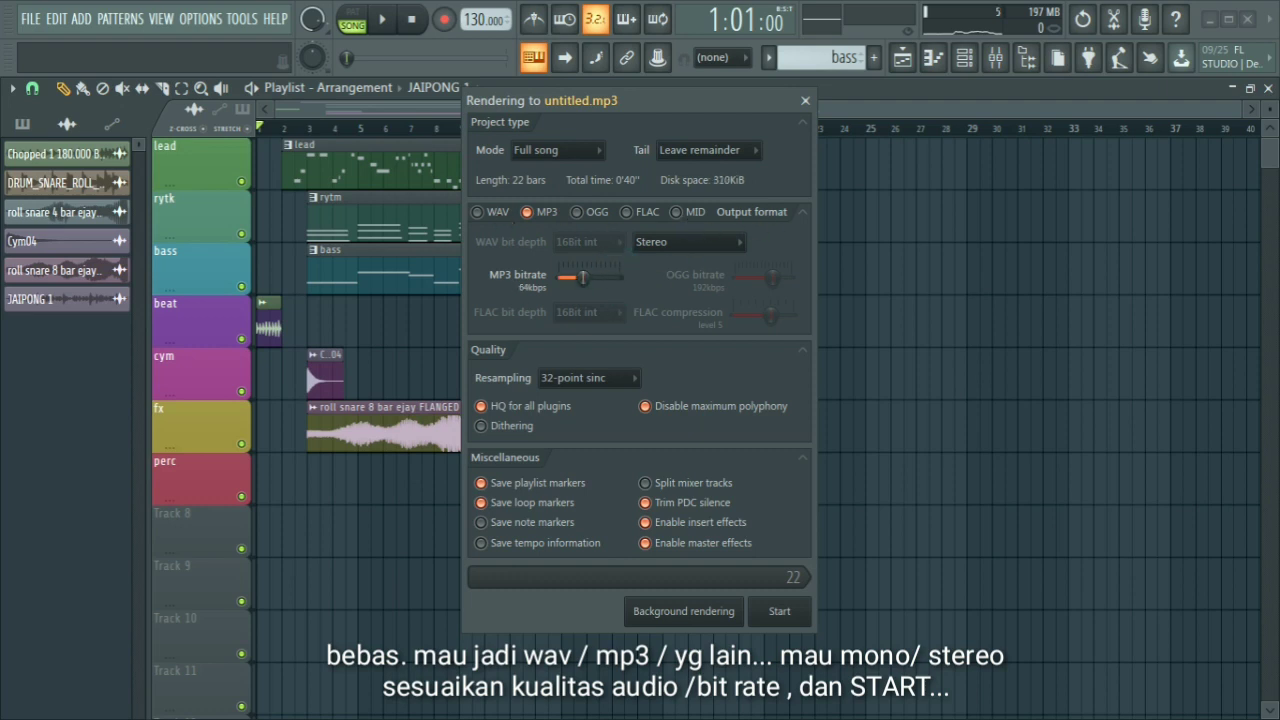
left_click(692, 245)
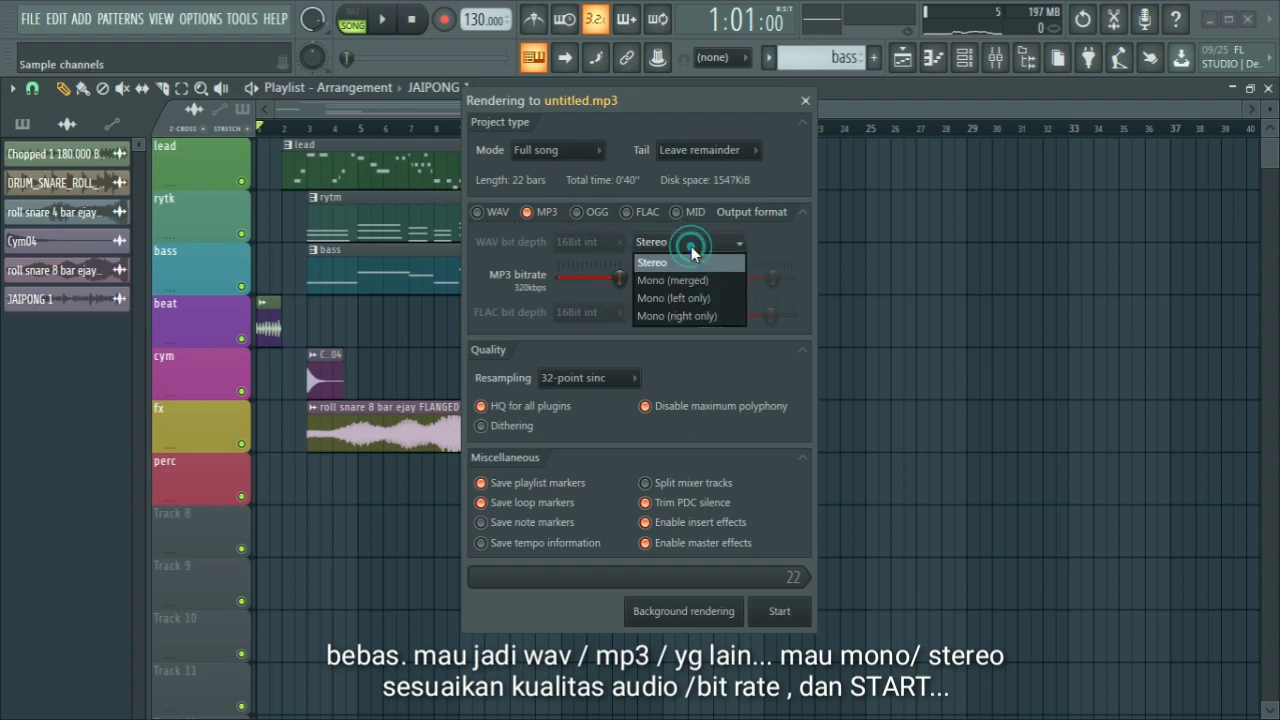
left_click(679, 260)
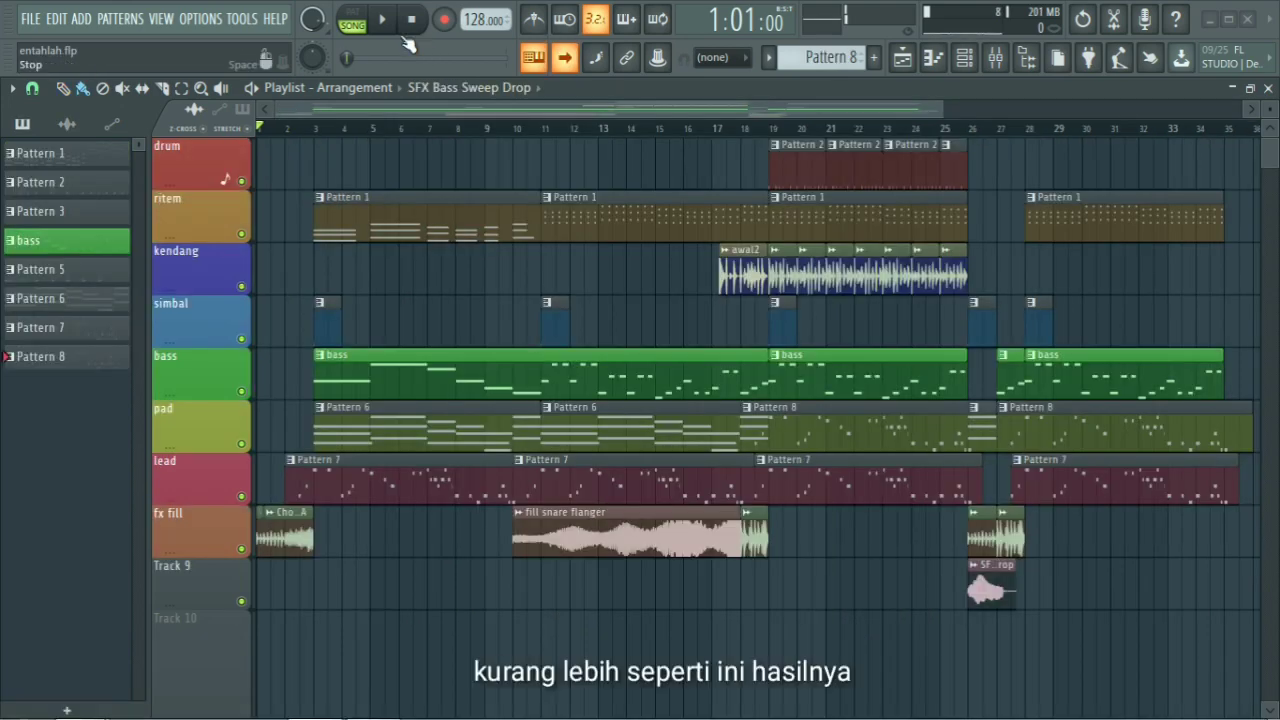
Play the entahlah.flp project and look through the instruments and samples in its channel rack
left_click(390, 23)
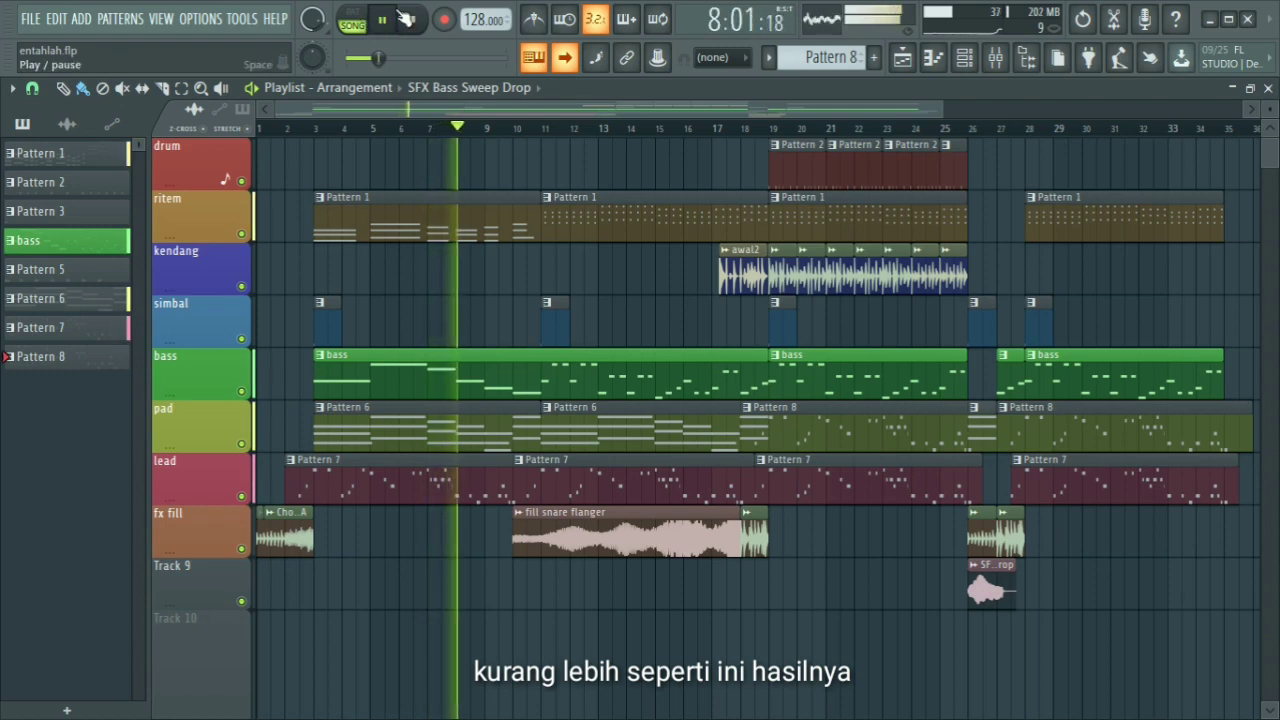
left_click(962, 60)
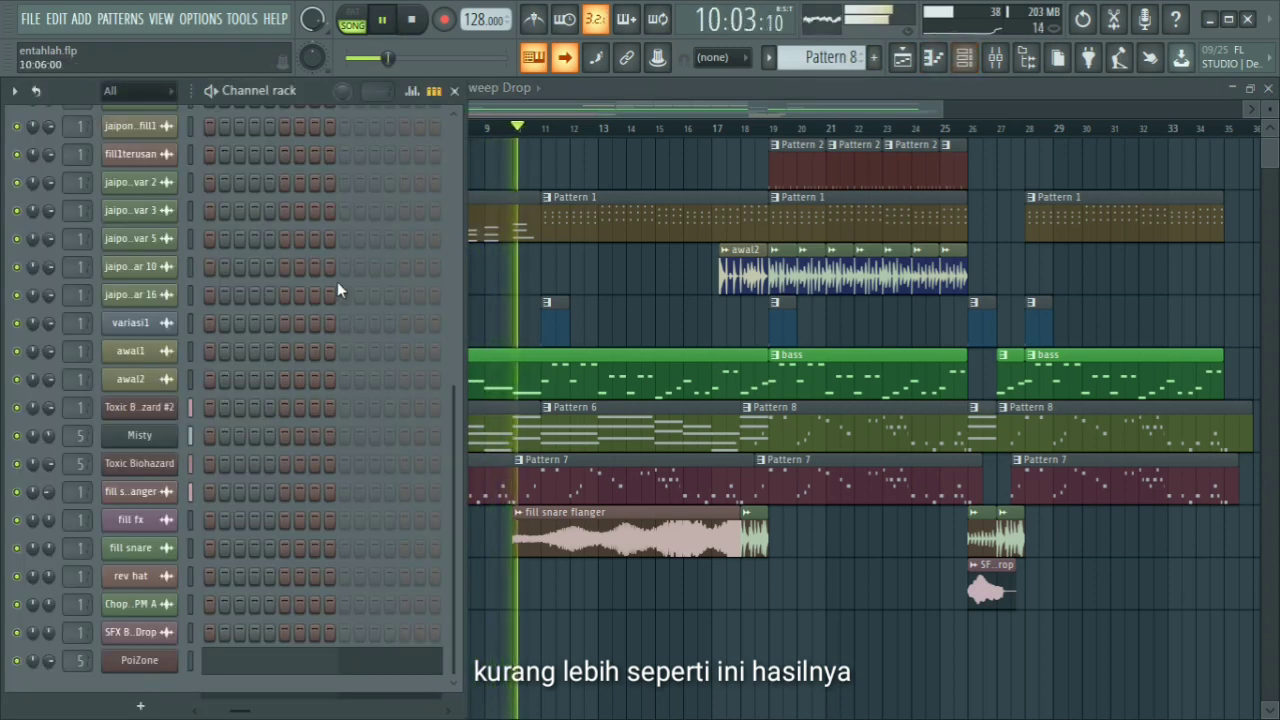
scroll(258, 283, "down", 1)
scroll(258, 283, "up", 3)
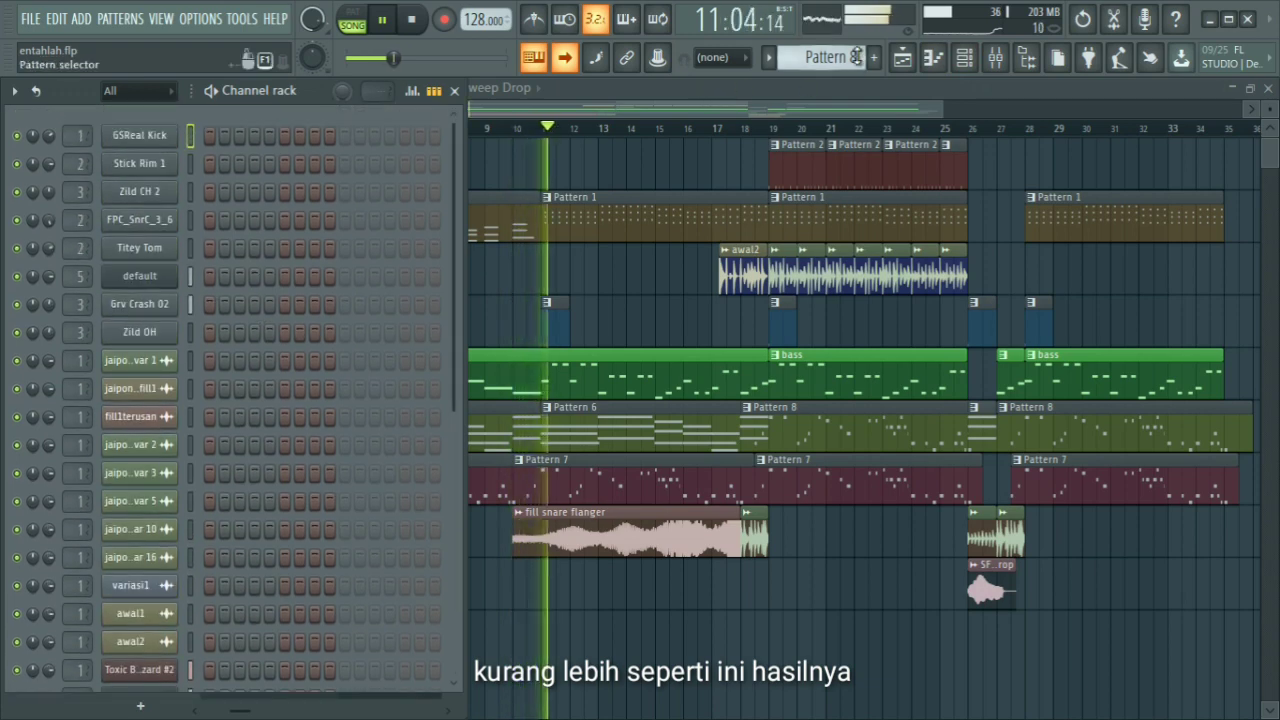
Step through the project's patterns during playback to examine each one's content in the channel rack
scroll(855, 57, "down", 2)
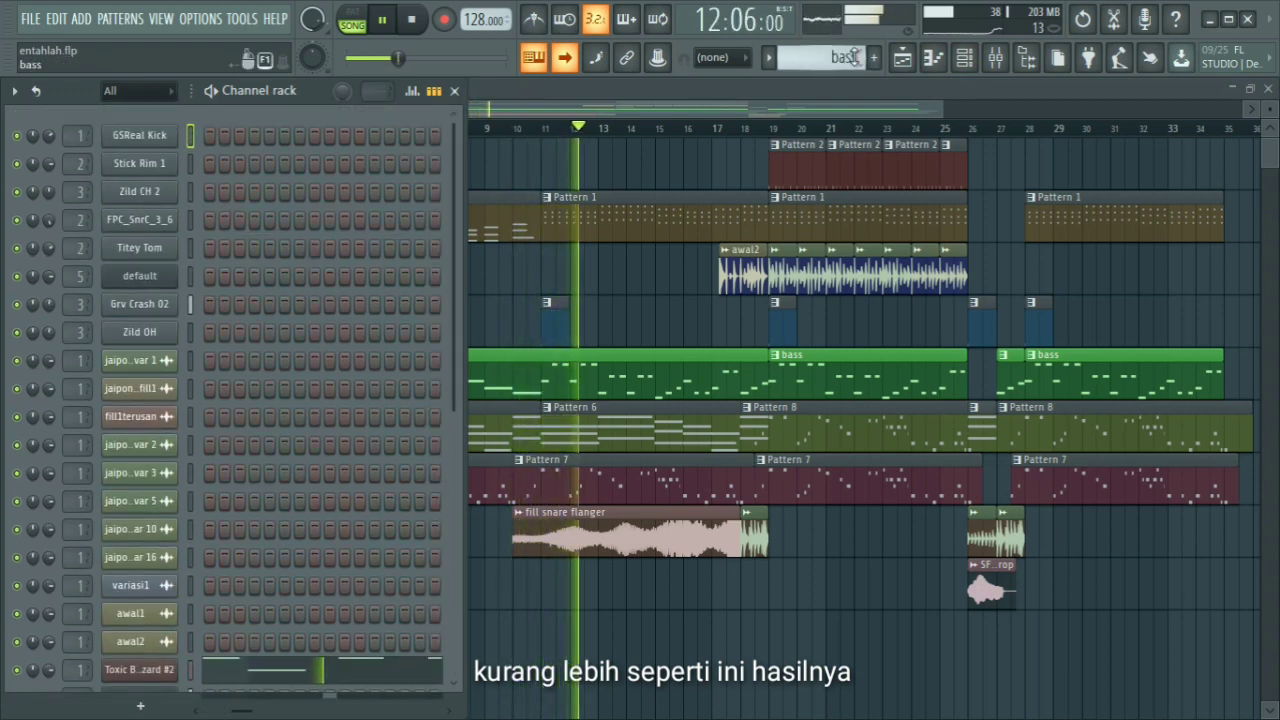
scroll(855, 57, "down", 2)
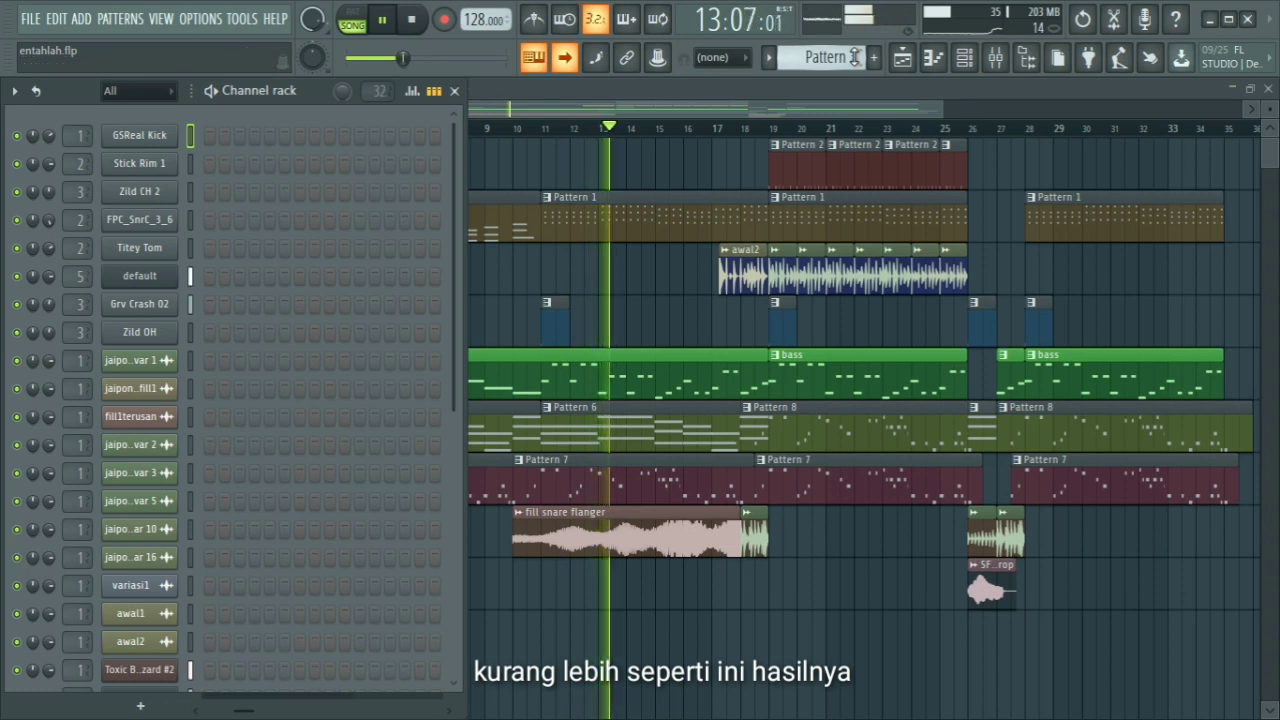
scroll(855, 57, "down", 2)
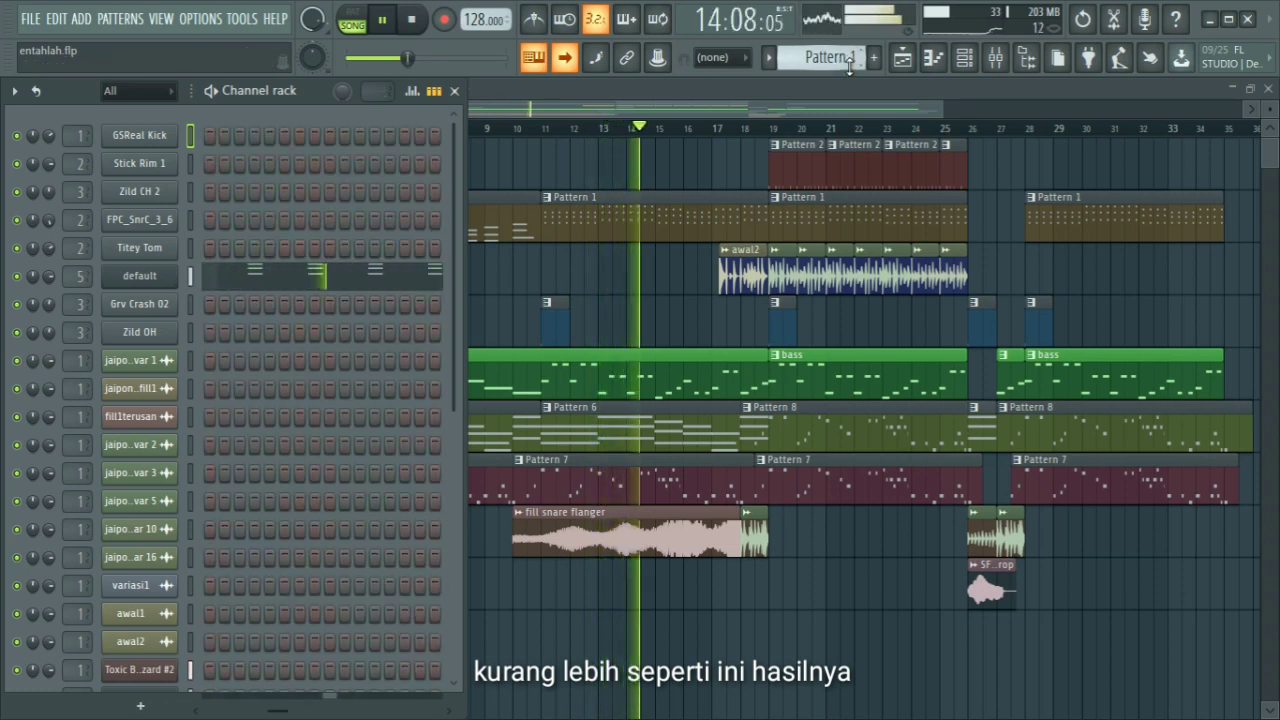
scroll(855, 57, "down", 1)
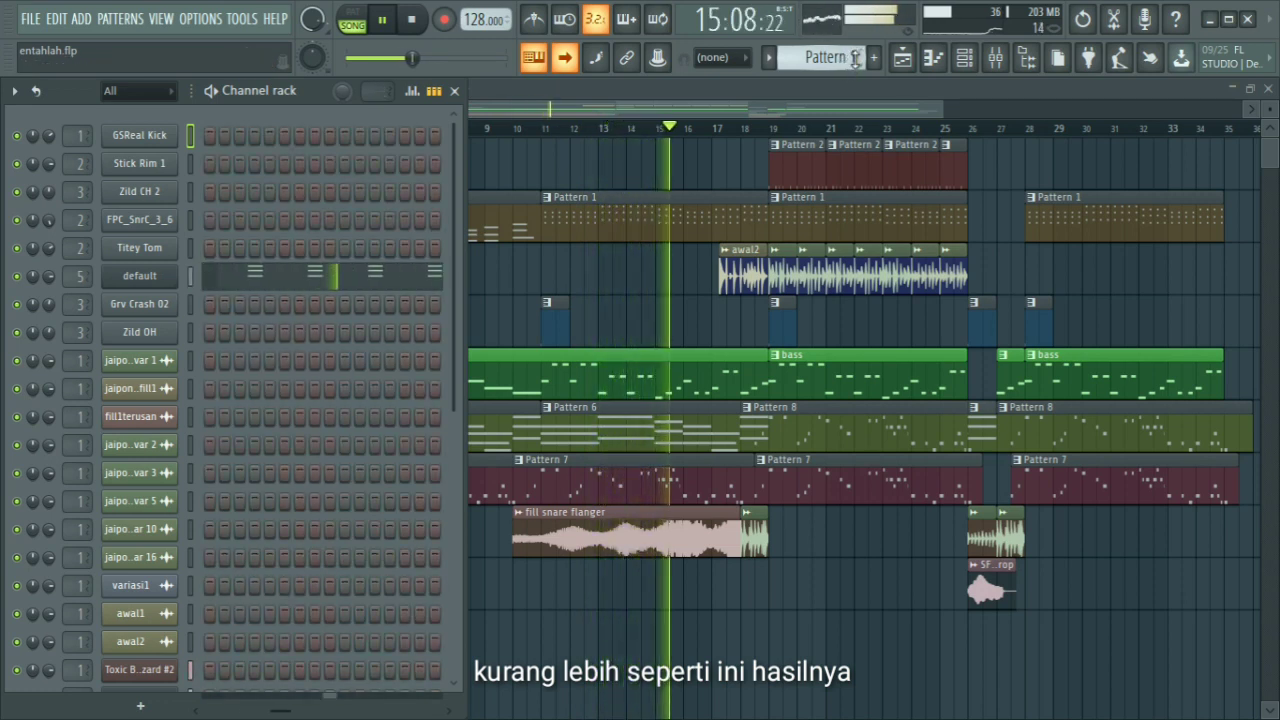
scroll(855, 57, "down", 1)
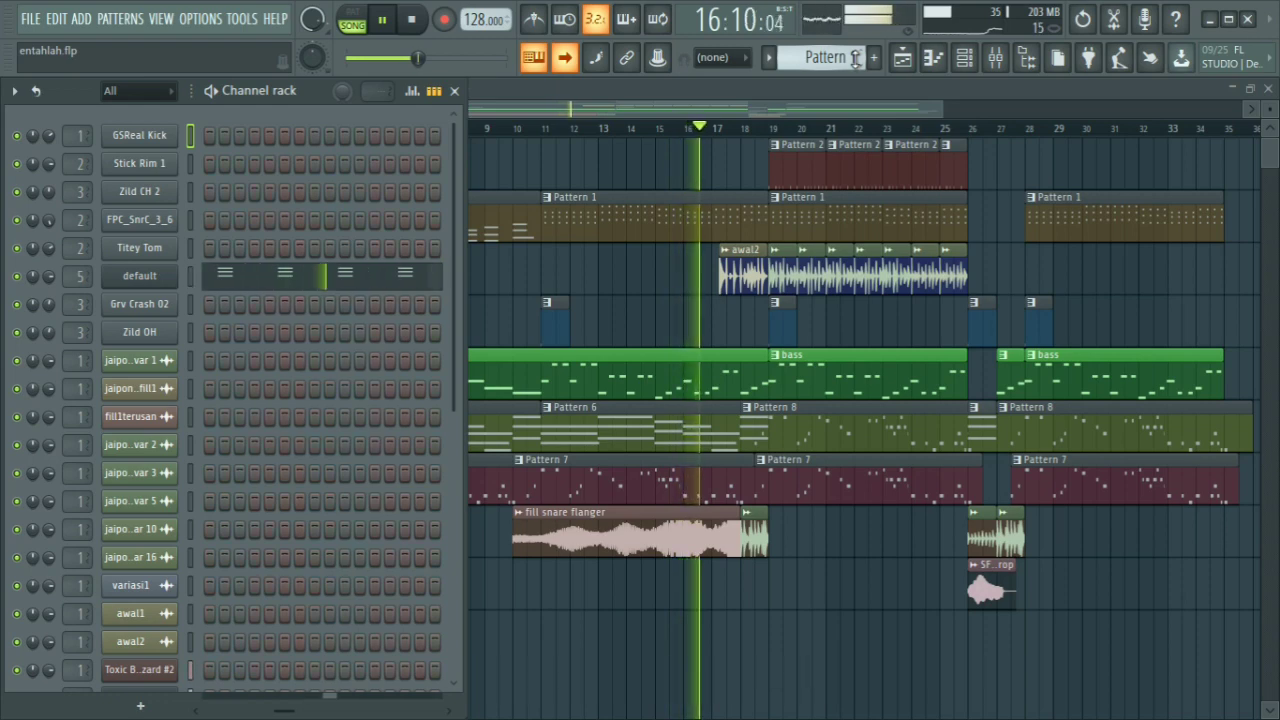
scroll(857, 57, "down", 1)
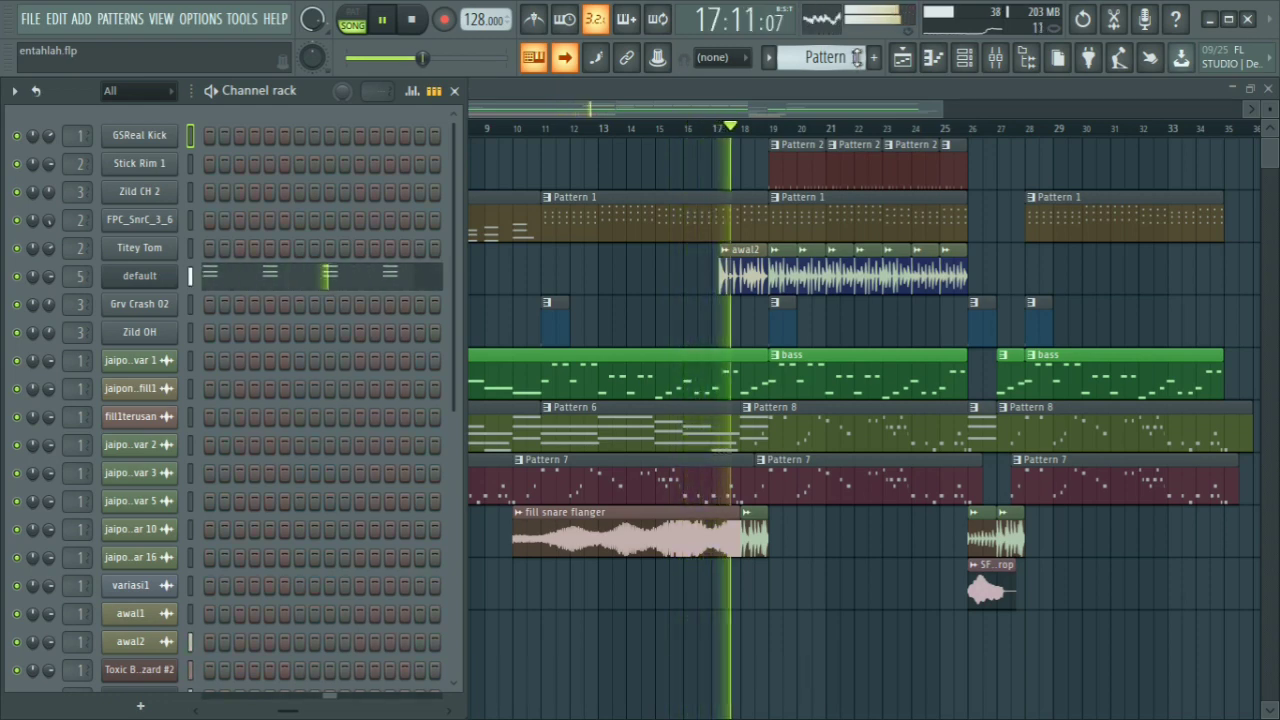